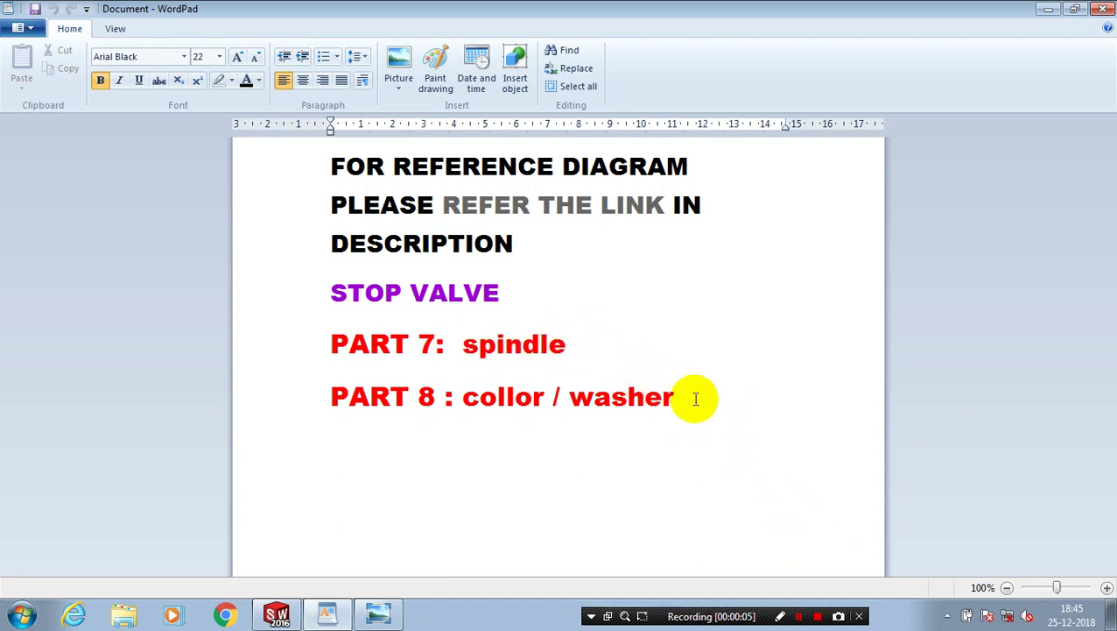
Step: Remove the words 'REFER THE LINK' from the text after 'washer'
{"action": "left_click", "coordinate": [696, 398]}
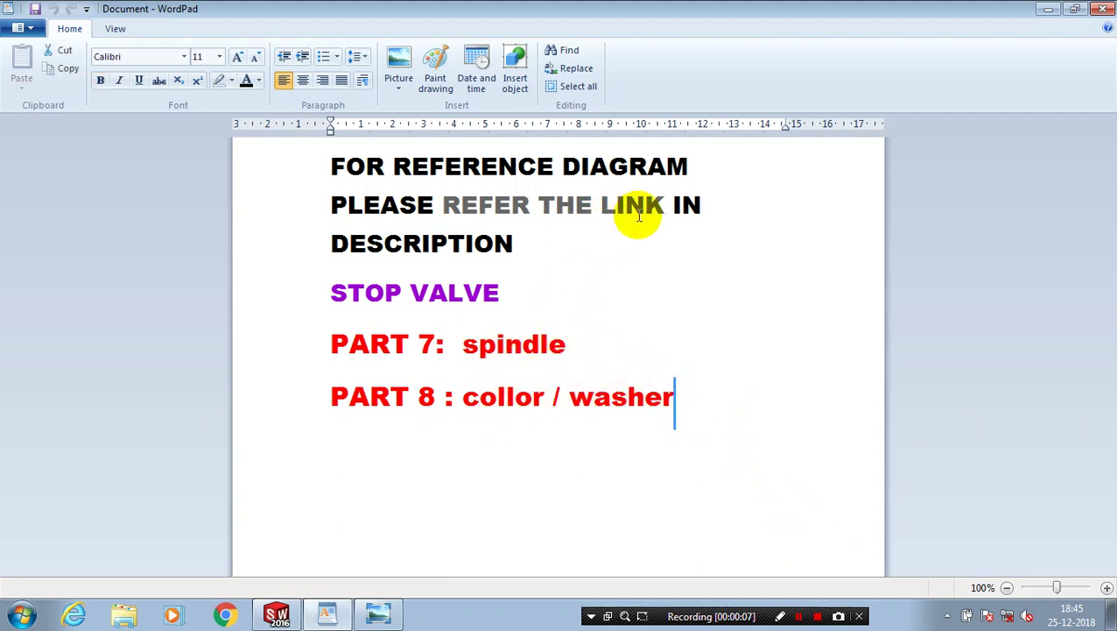
{"action": "left_click_drag", "start_coordinate": [669, 211], "coordinate": [456, 212]}
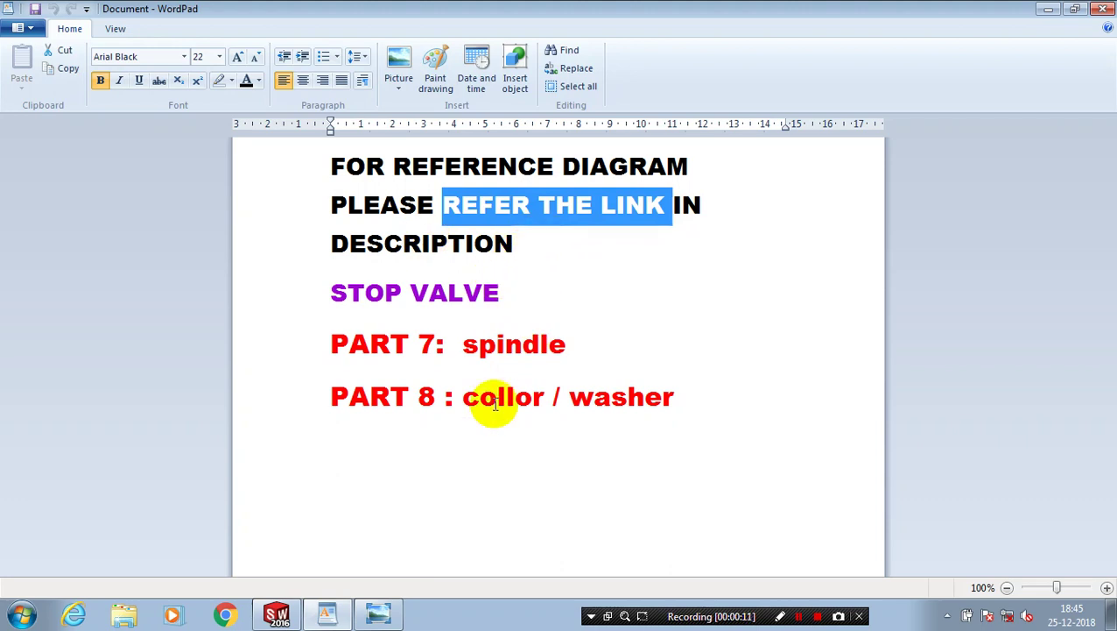
{"action": "left_click", "coordinate": [481, 397]}
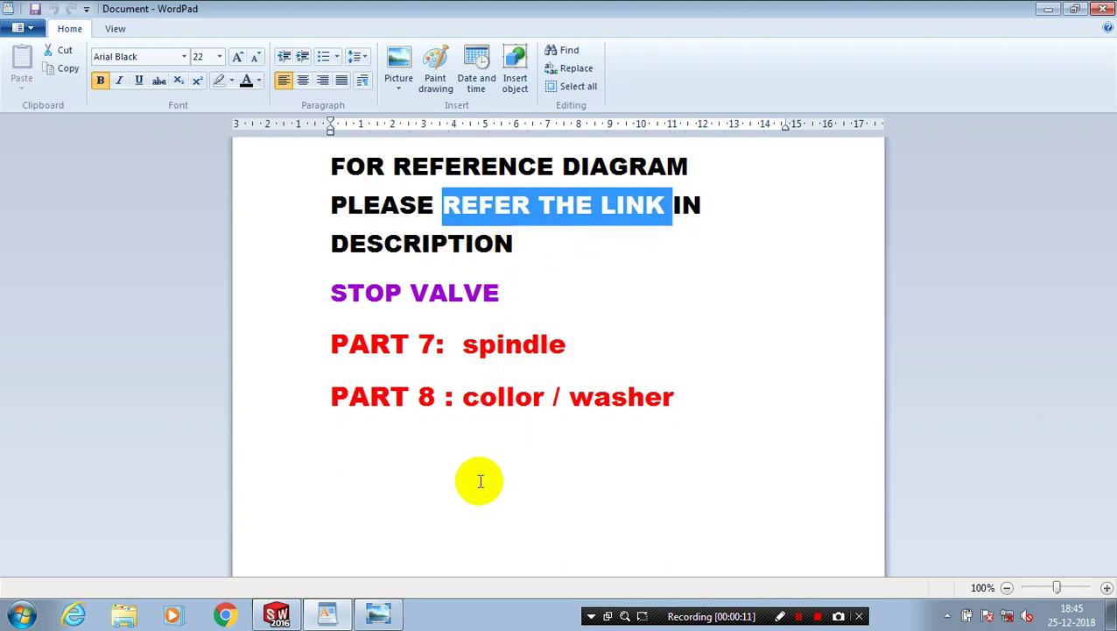
Step: Bring Windows Photo Viewer with the spindle reference drawing to the front
{"action": "left_click", "coordinate": [383, 618]}
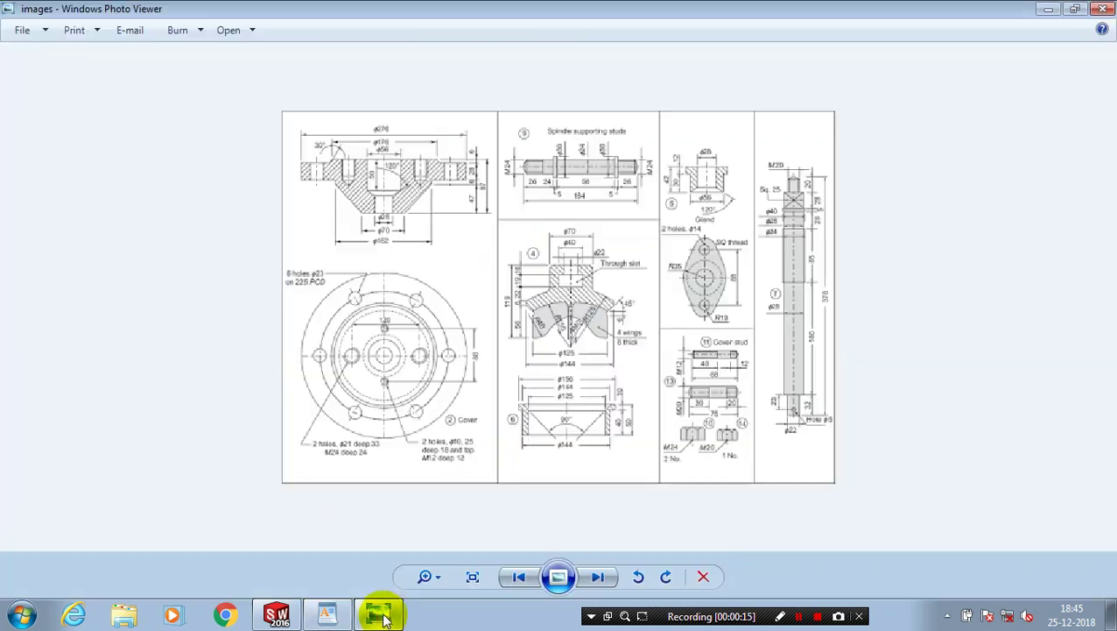
{"action": "left_click", "coordinate": [779, 616]}
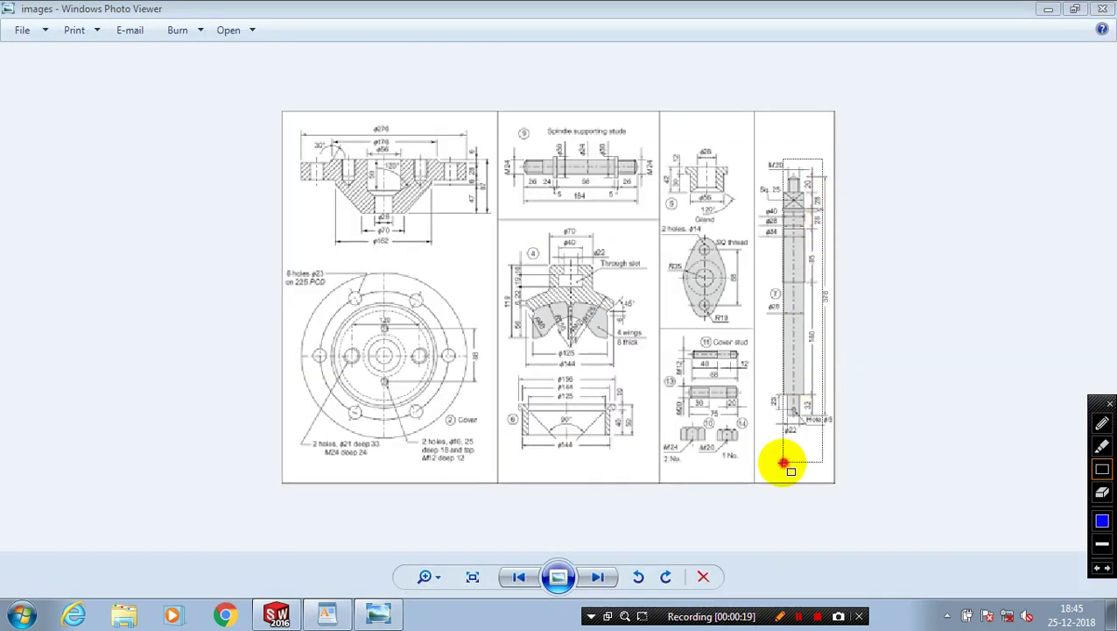
{"action": "left_click_drag", "start_coordinate": [784, 462], "coordinate": [761, 463]}
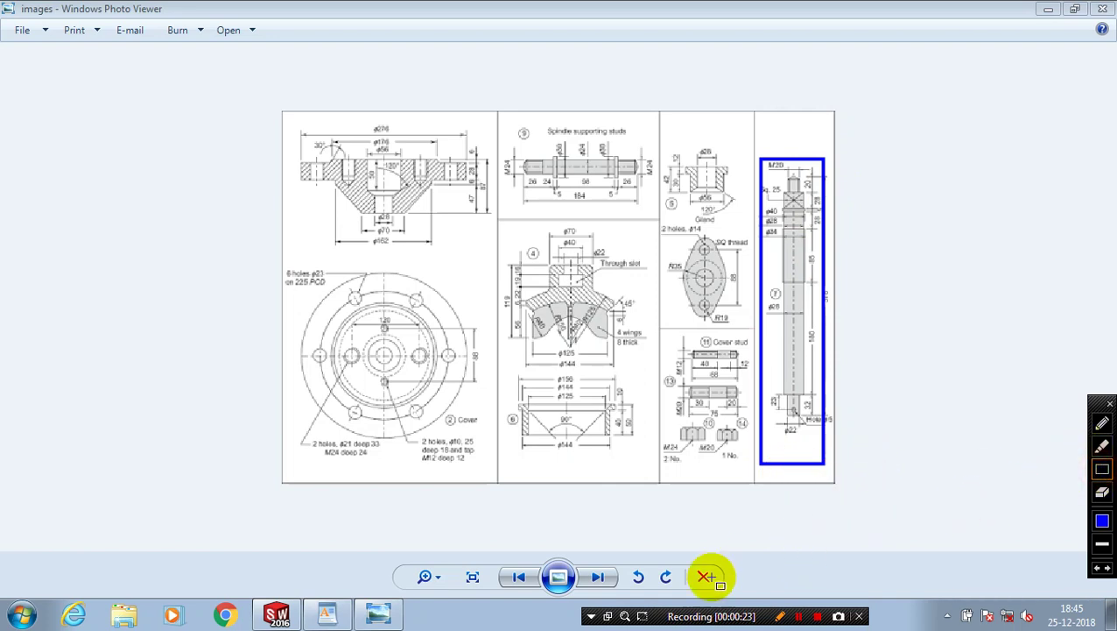
{"action": "left_click", "coordinate": [774, 616]}
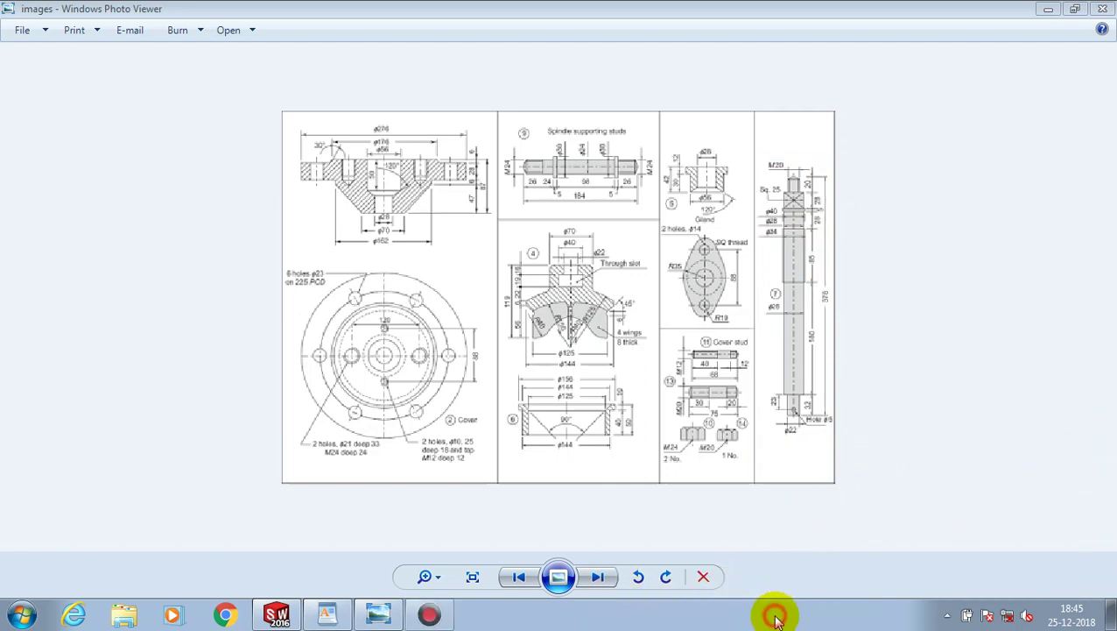
Step: Advance to the ref1 washer drawing, zoom in on it, then switch to SOLIDWORKS
{"action": "left_click", "coordinate": [596, 578]}
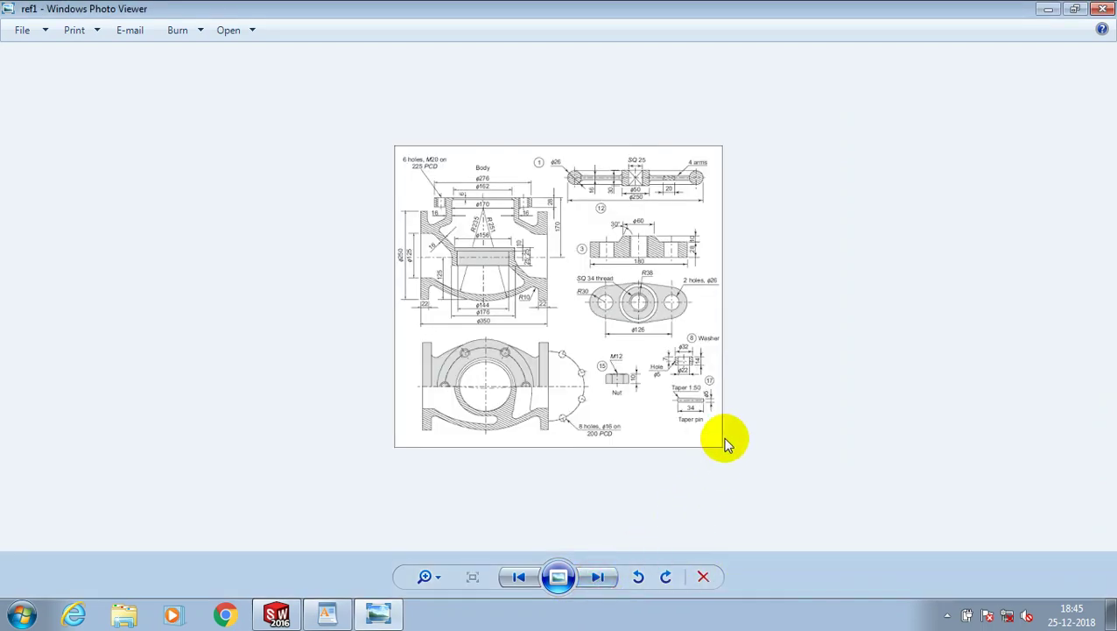
{"action": "scroll", "coordinate": [708, 359], "scroll_direction": "up", "scroll_amount": 2}
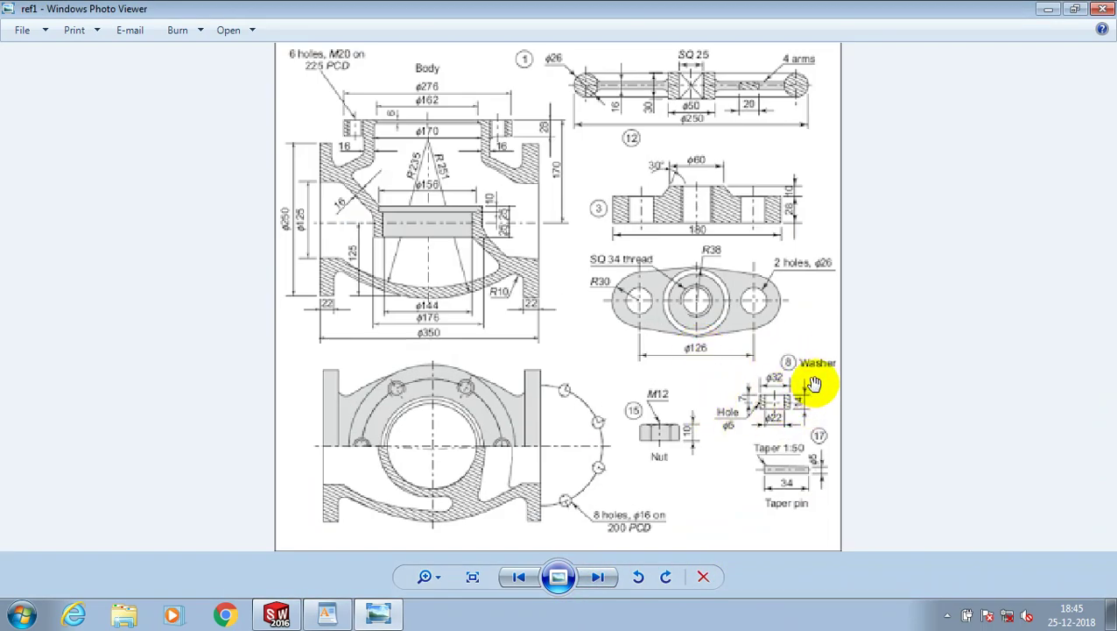
{"action": "scroll", "coordinate": [771, 407], "scroll_direction": "up", "scroll_amount": 1}
{"action": "scroll", "coordinate": [769, 419], "scroll_direction": "down", "scroll_amount": 3}
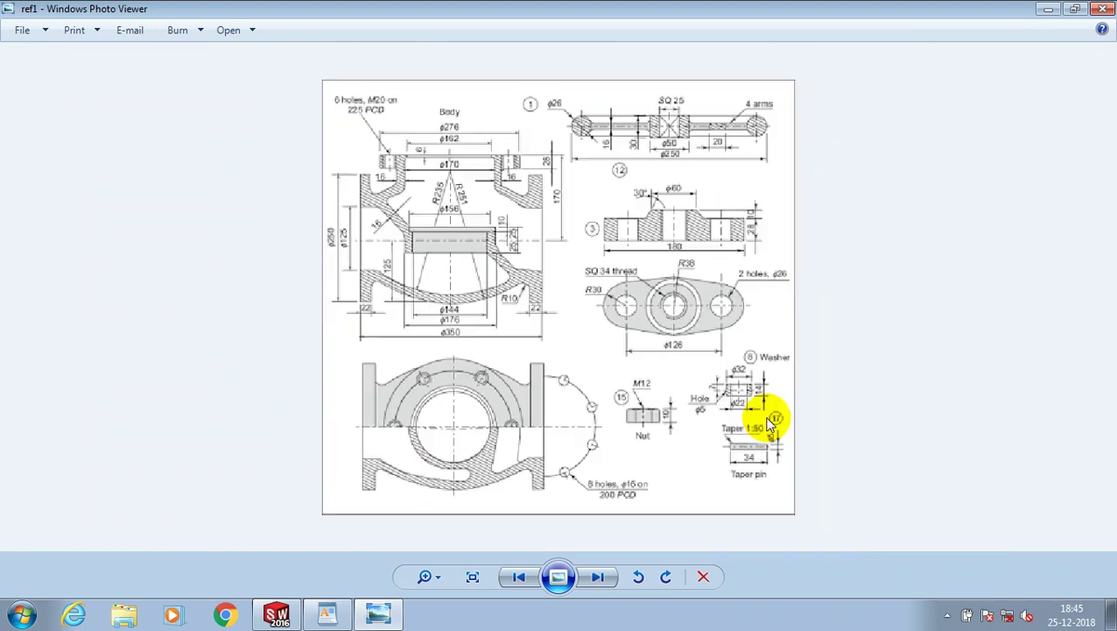
{"action": "scroll", "coordinate": [771, 424], "scroll_direction": "down", "scroll_amount": 2}
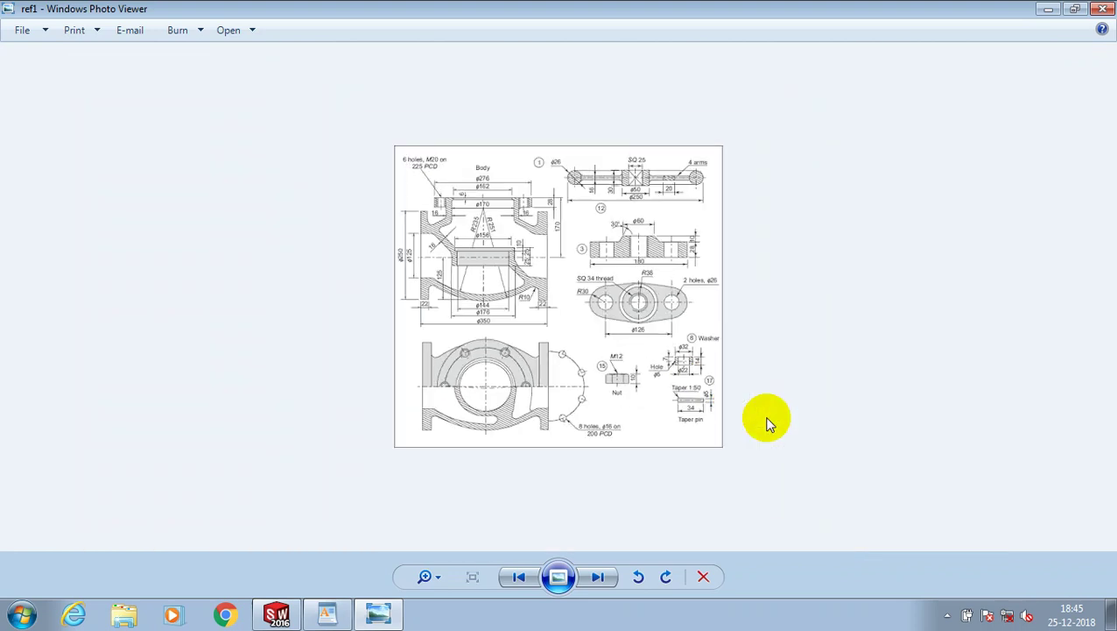
{"action": "left_click", "coordinate": [289, 613]}
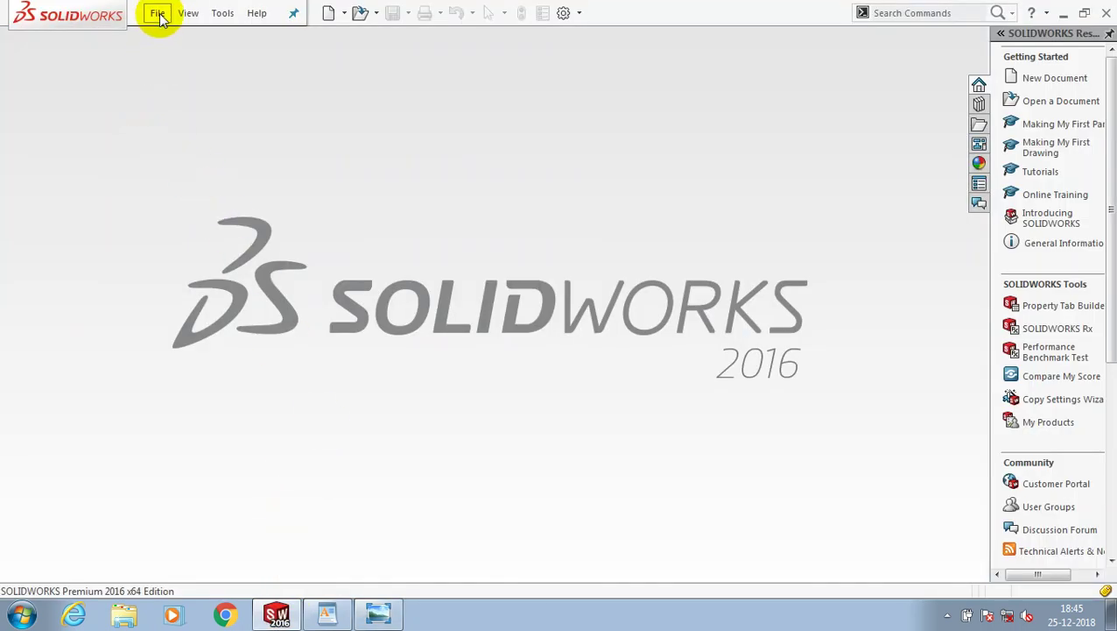
Step: Create a new part and view the Front Plane face-on
{"action": "left_click", "coordinate": [158, 14]}
{"action": "left_click", "coordinate": [165, 37]}
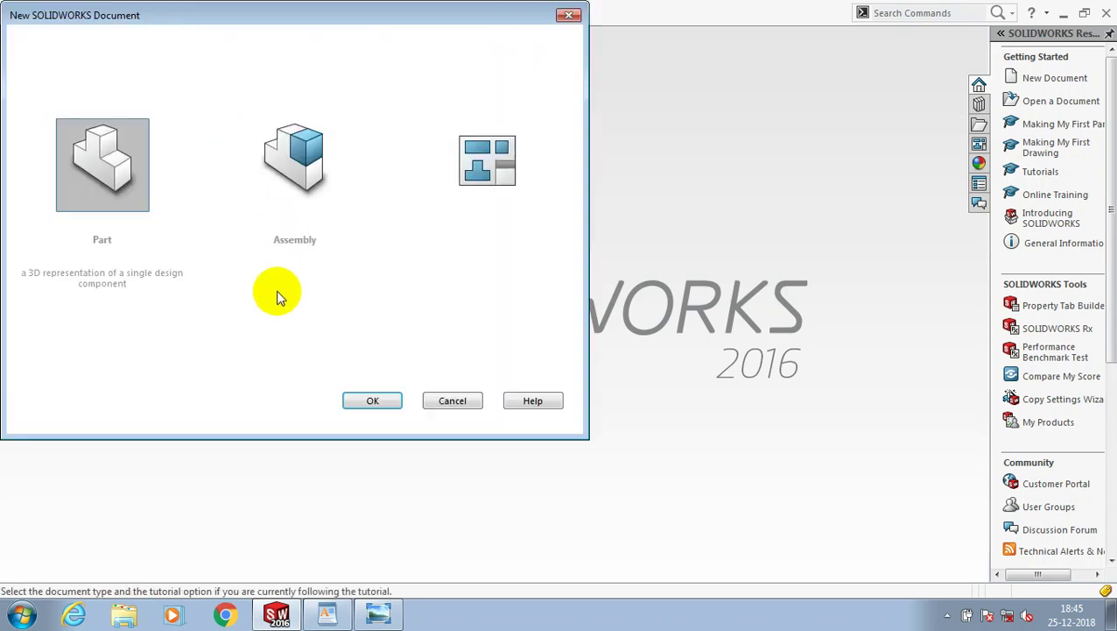
{"action": "left_click", "coordinate": [375, 400]}
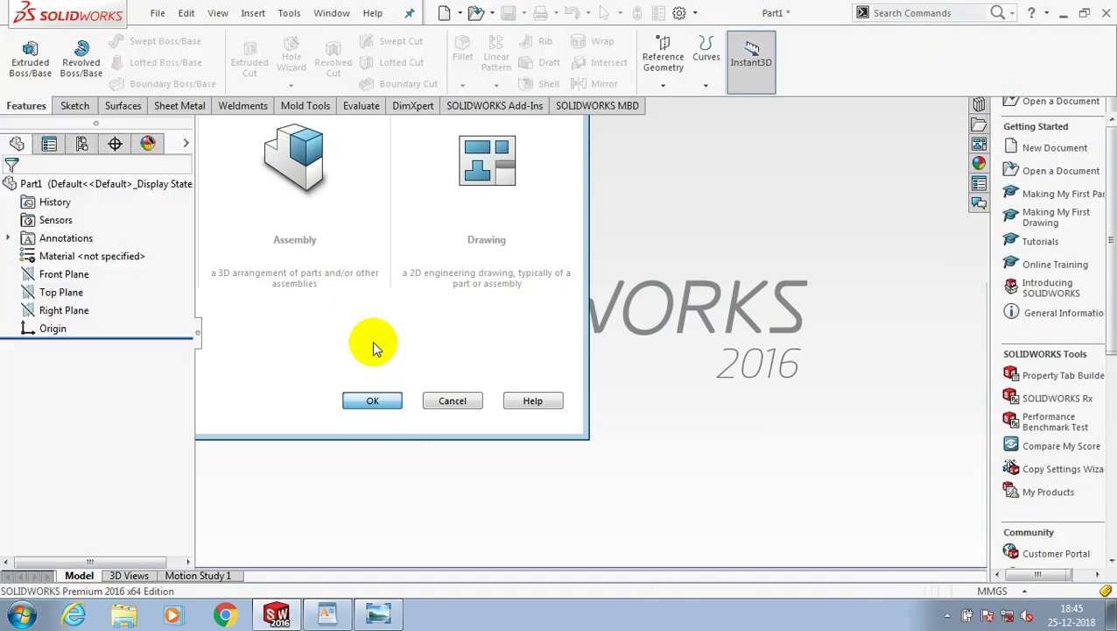
{"action": "left_click", "coordinate": [66, 274]}
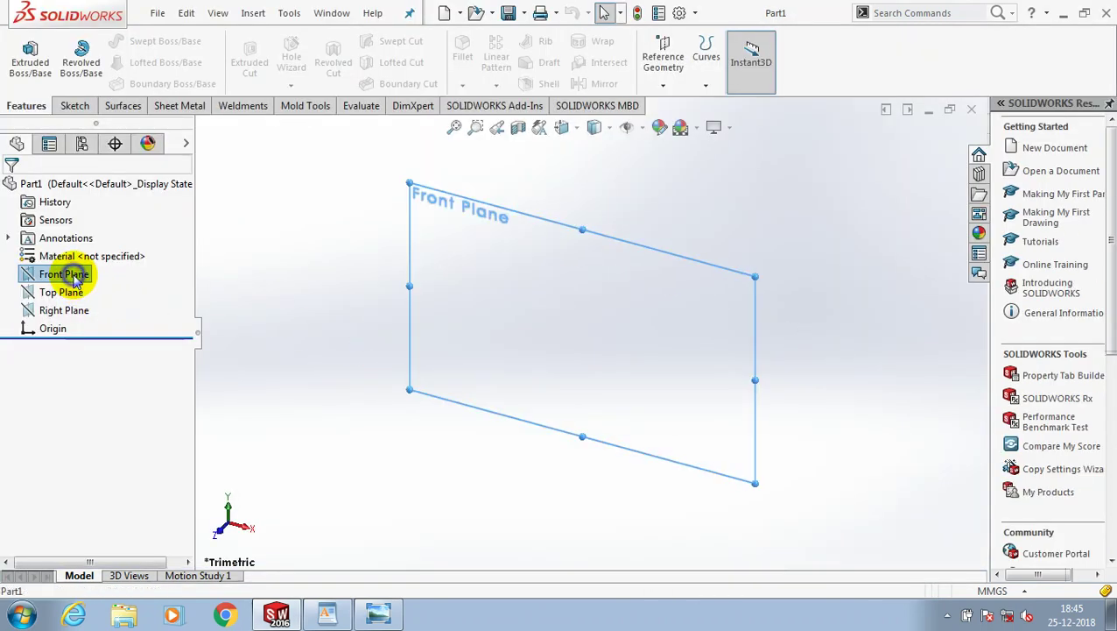
{"action": "right_click", "coordinate": [79, 274]}
{"action": "left_click", "coordinate": [144, 253]}
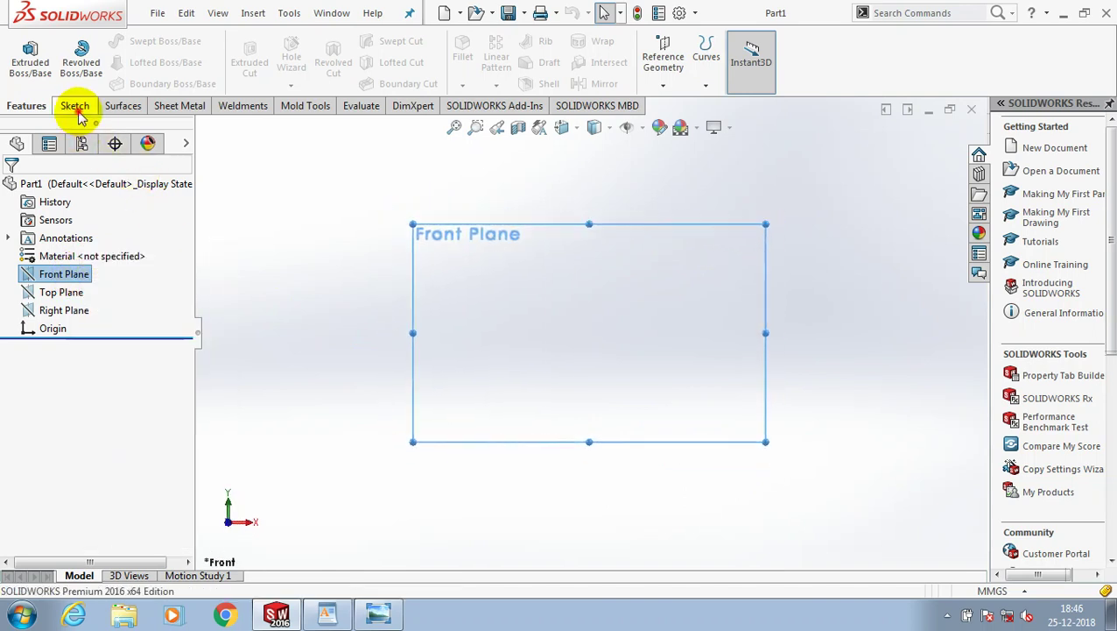
Step: Sketch a vertical centerline through the origin on the Front Plane
{"action": "left_click", "coordinate": [75, 106]}
{"action": "left_click", "coordinate": [123, 41]}
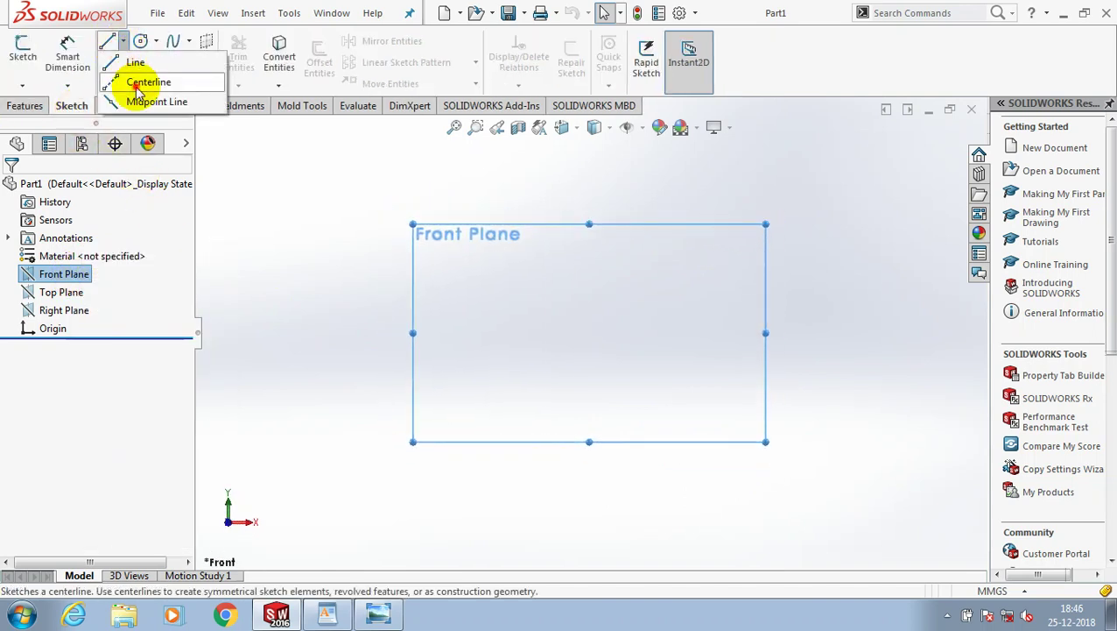
{"action": "left_click", "coordinate": [589, 166]}
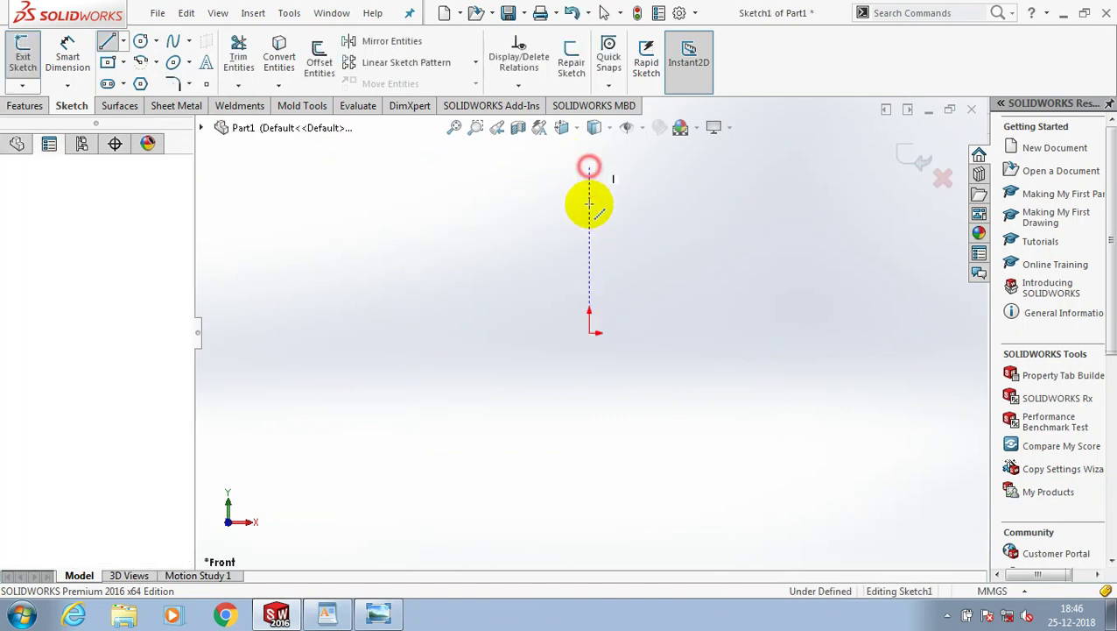
{"action": "left_click", "coordinate": [589, 491]}
{"action": "key", "text": "Escape"}
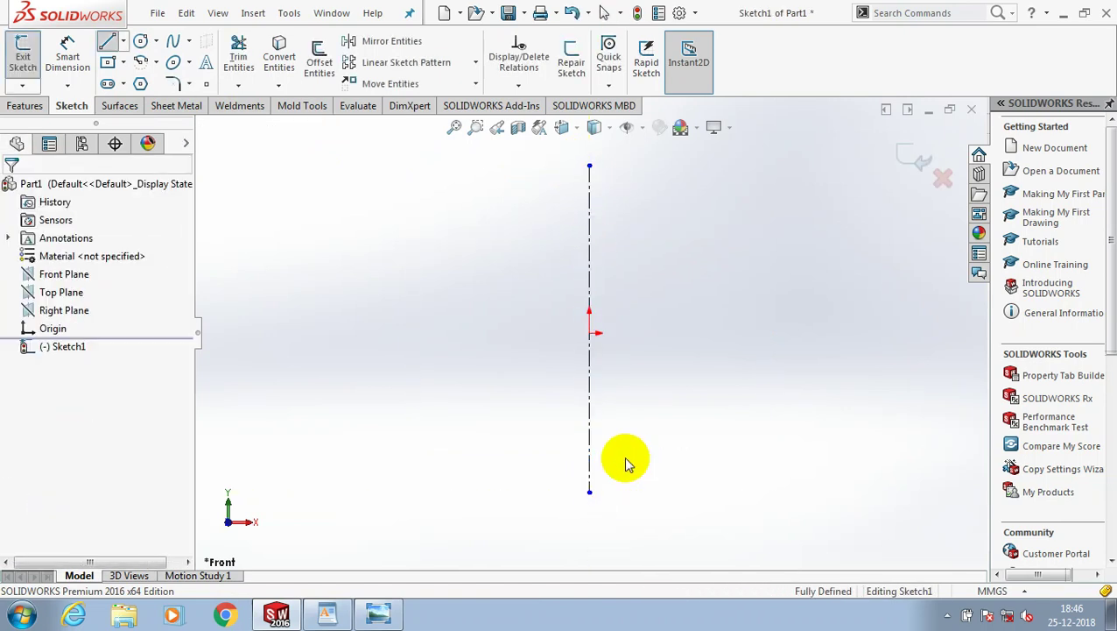
Step: Draw the upper stepped edges of the spindle profile outward from the centerline
{"action": "left_click", "coordinate": [108, 45]}
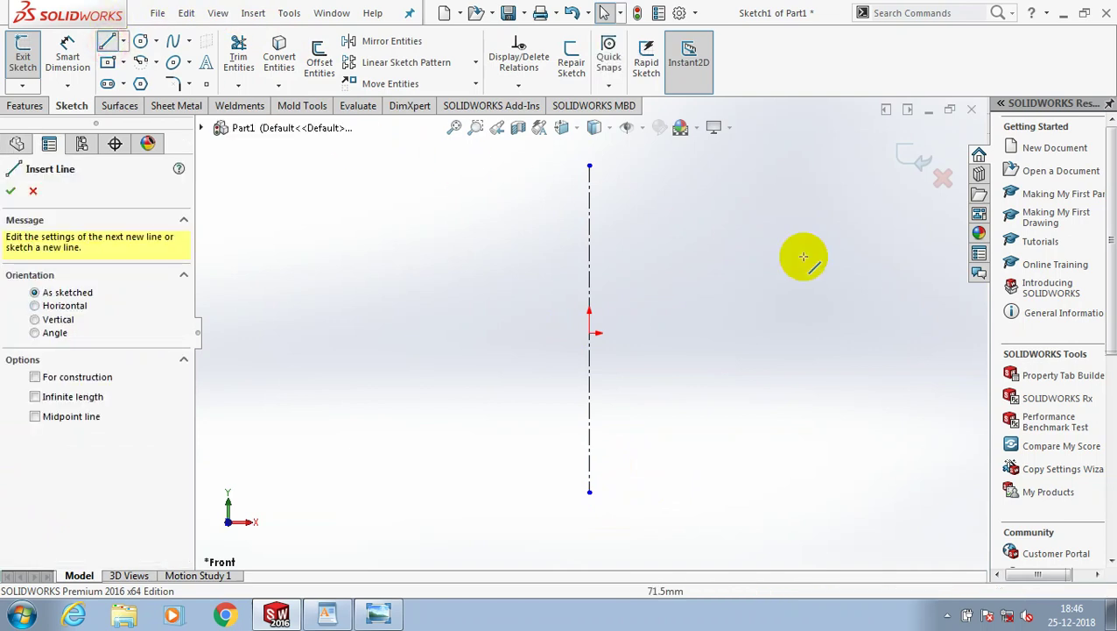
{"action": "left_click", "coordinate": [590, 200]}
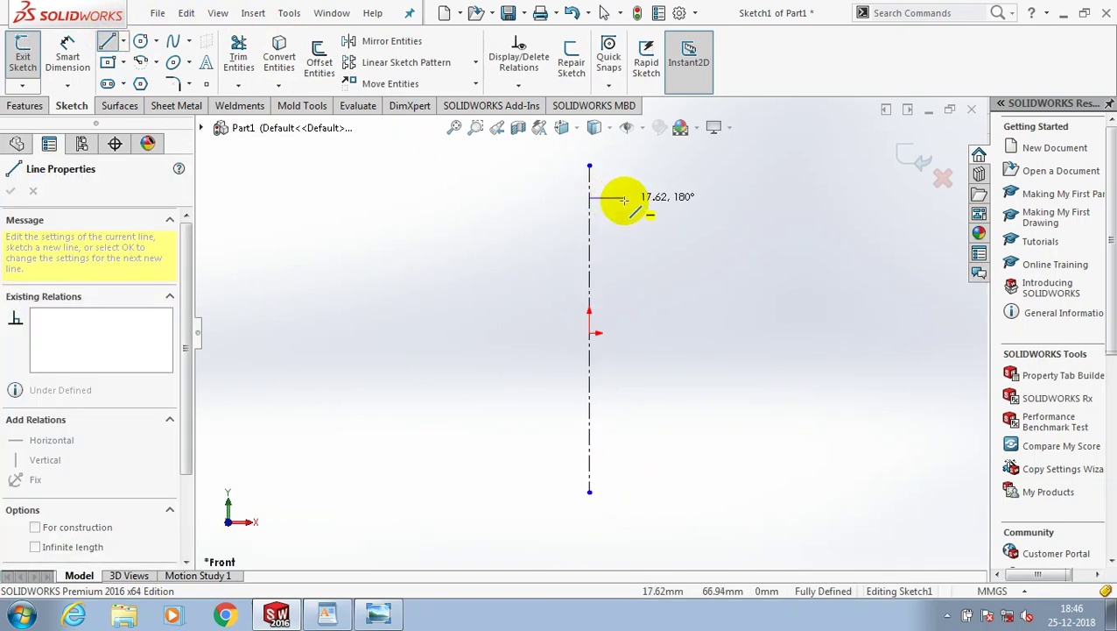
{"action": "left_click", "coordinate": [625, 199]}
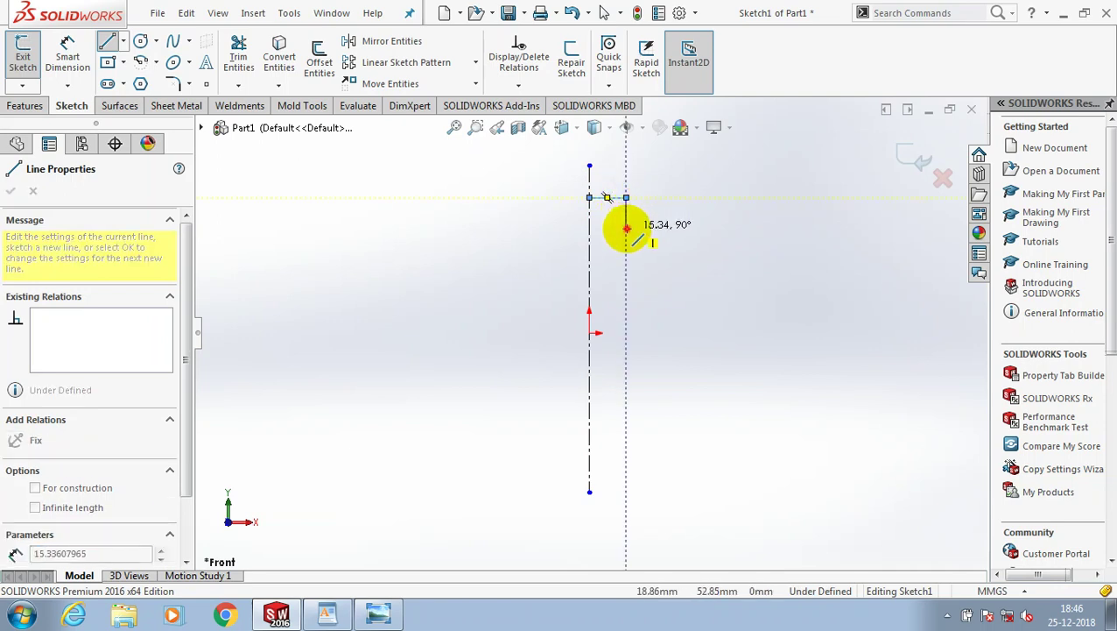
{"action": "left_click", "coordinate": [627, 227]}
{"action": "left_click", "coordinate": [639, 227]}
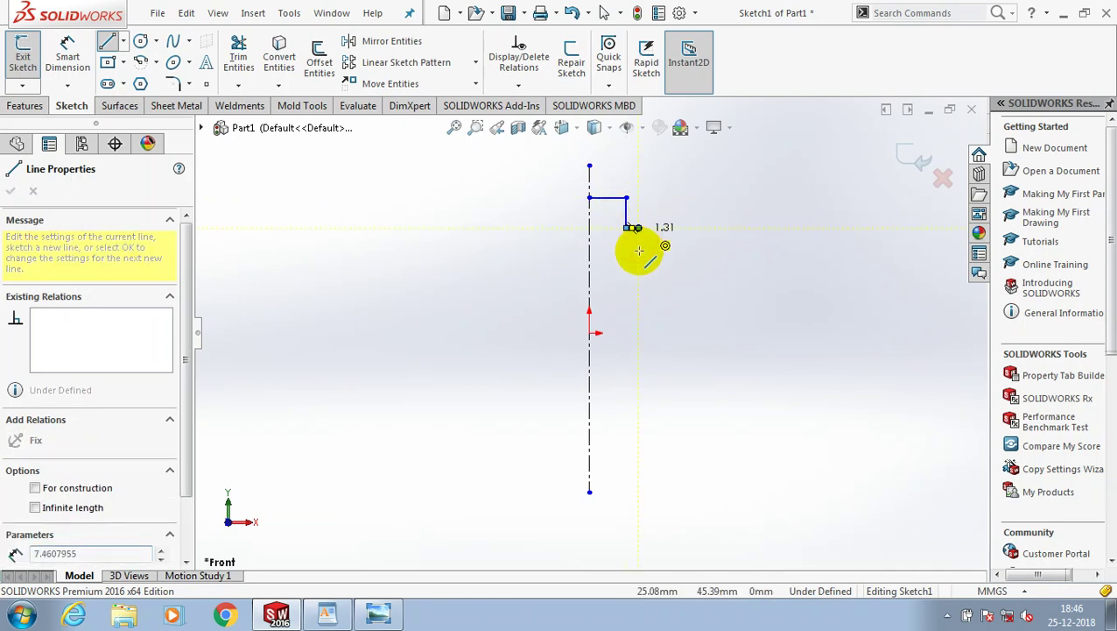
{"action": "left_click", "coordinate": [638, 272]}
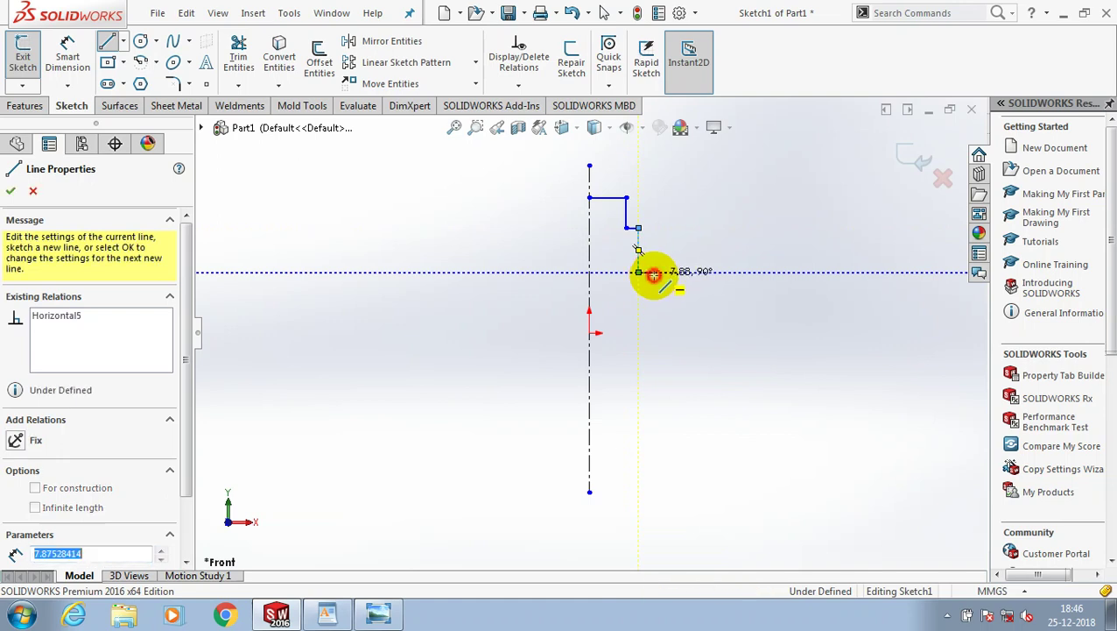
{"action": "scroll", "coordinate": [654, 280], "scroll_direction": "down", "scroll_amount": 2}
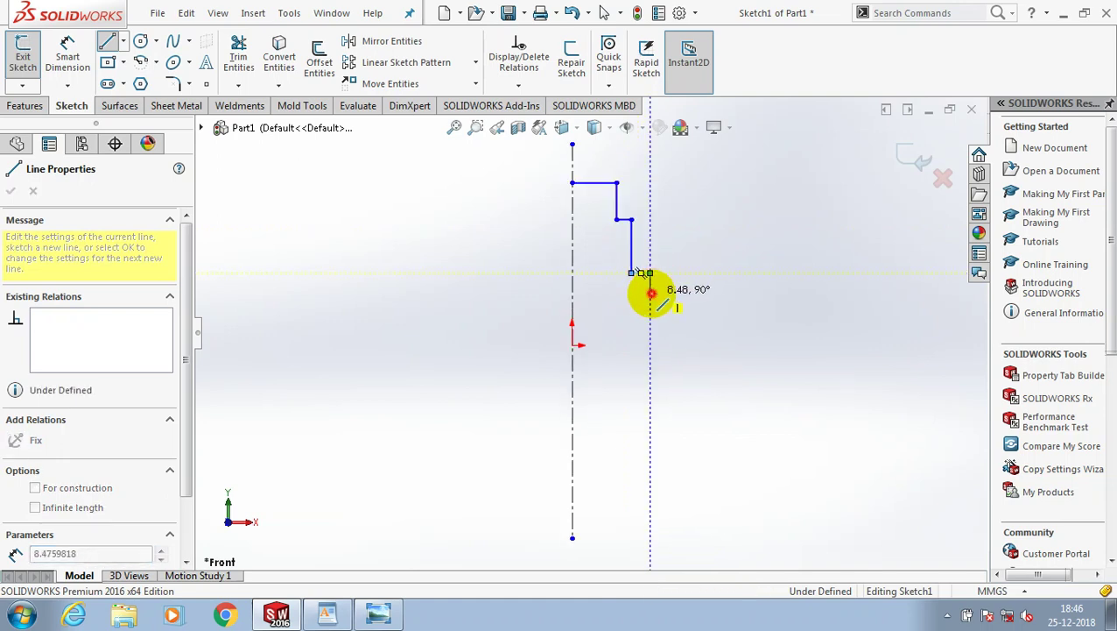
{"action": "left_click", "coordinate": [650, 293]}
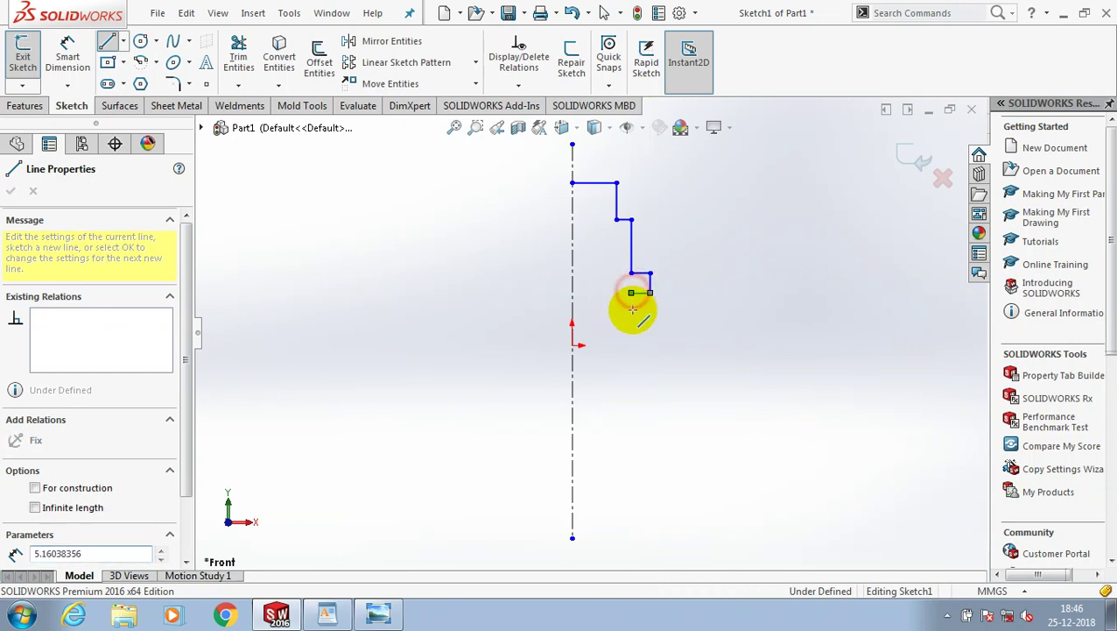
{"action": "left_click", "coordinate": [632, 295]}
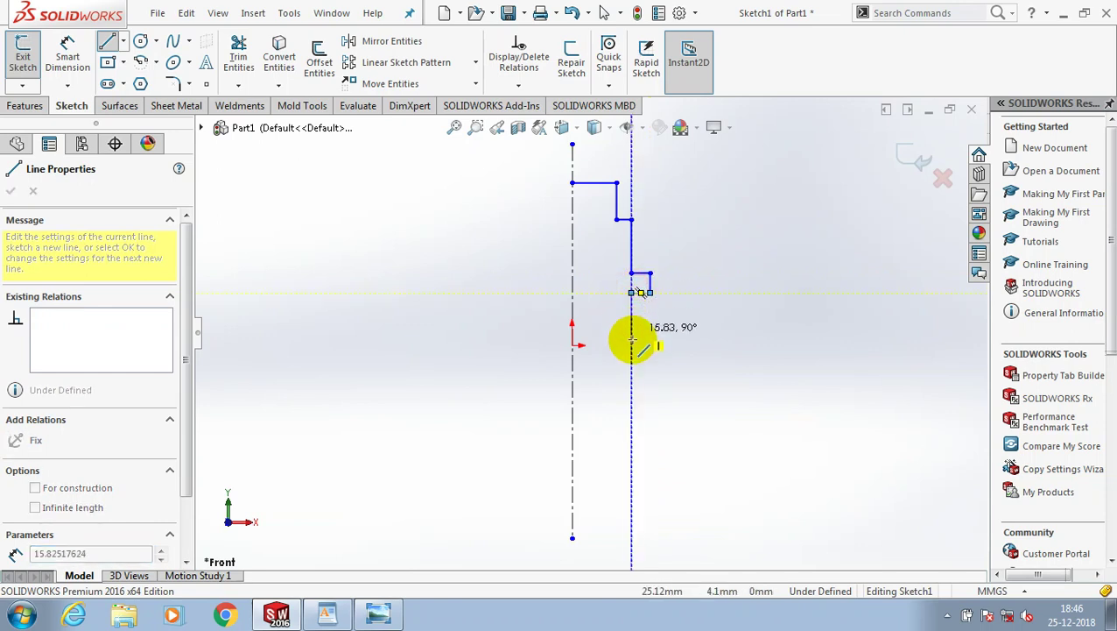
Step: Continue the stepped profile to the bottom and close it back up the centreline
{"action": "left_click", "coordinate": [631, 368]}
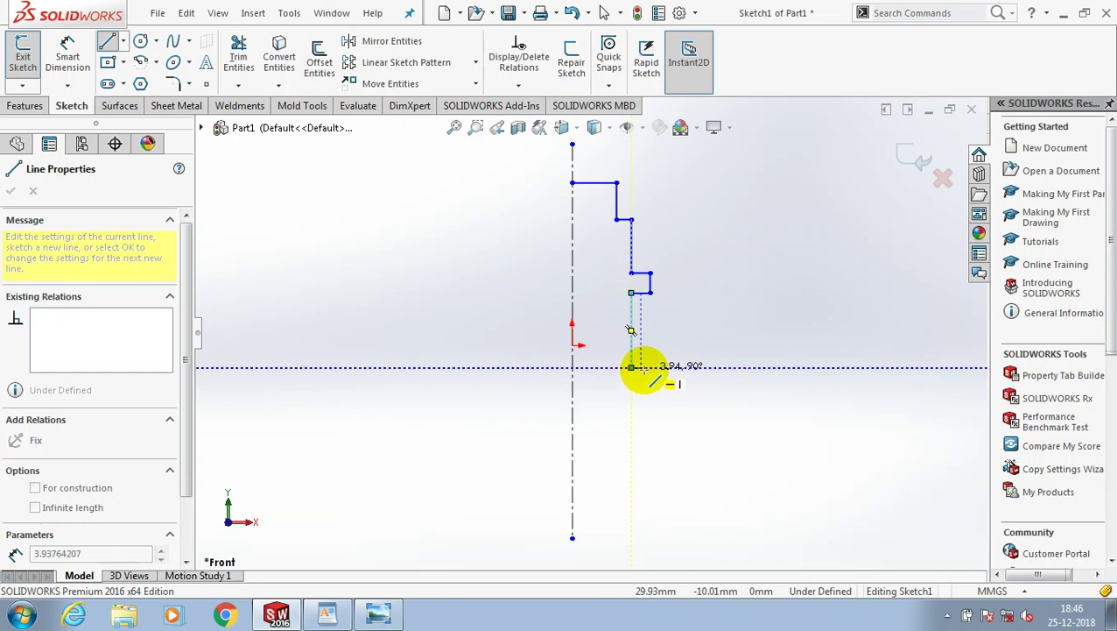
{"action": "left_click", "coordinate": [642, 369]}
{"action": "left_click", "coordinate": [640, 368]}
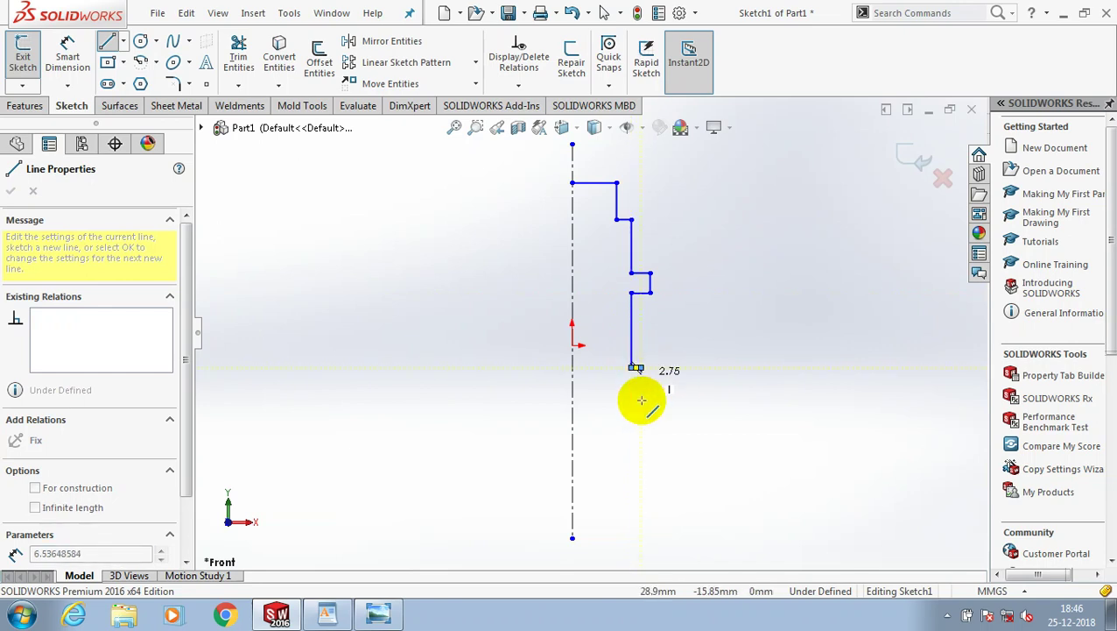
{"action": "left_click", "coordinate": [641, 460]}
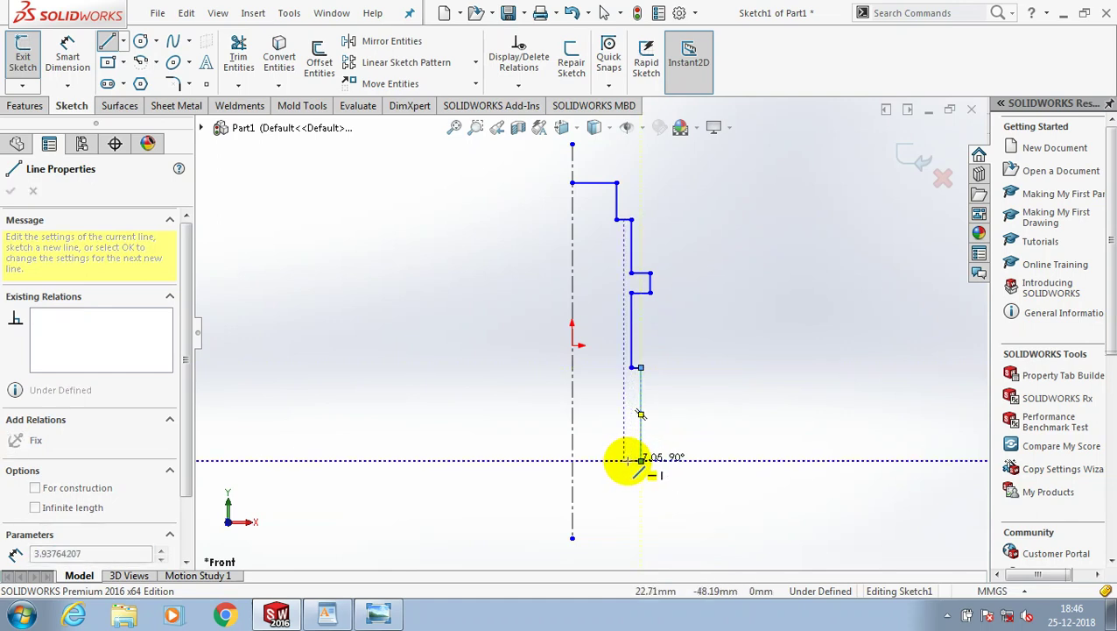
{"action": "left_click", "coordinate": [641, 461]}
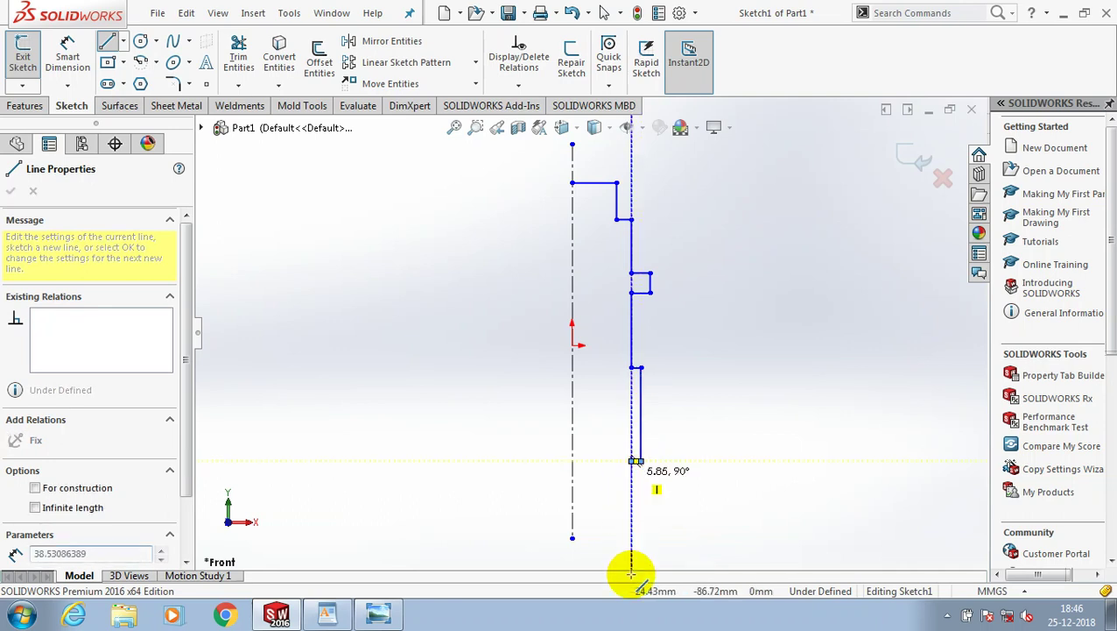
{"action": "scroll", "coordinate": [631, 560], "scroll_direction": "up", "scroll_amount": 3}
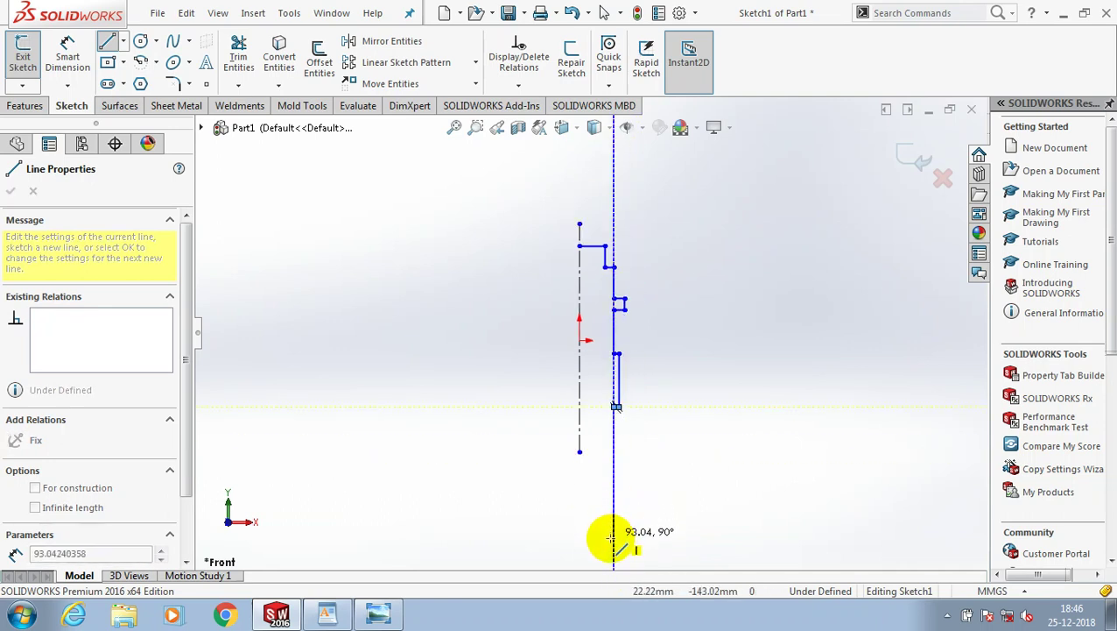
{"action": "left_click", "coordinate": [612, 538]}
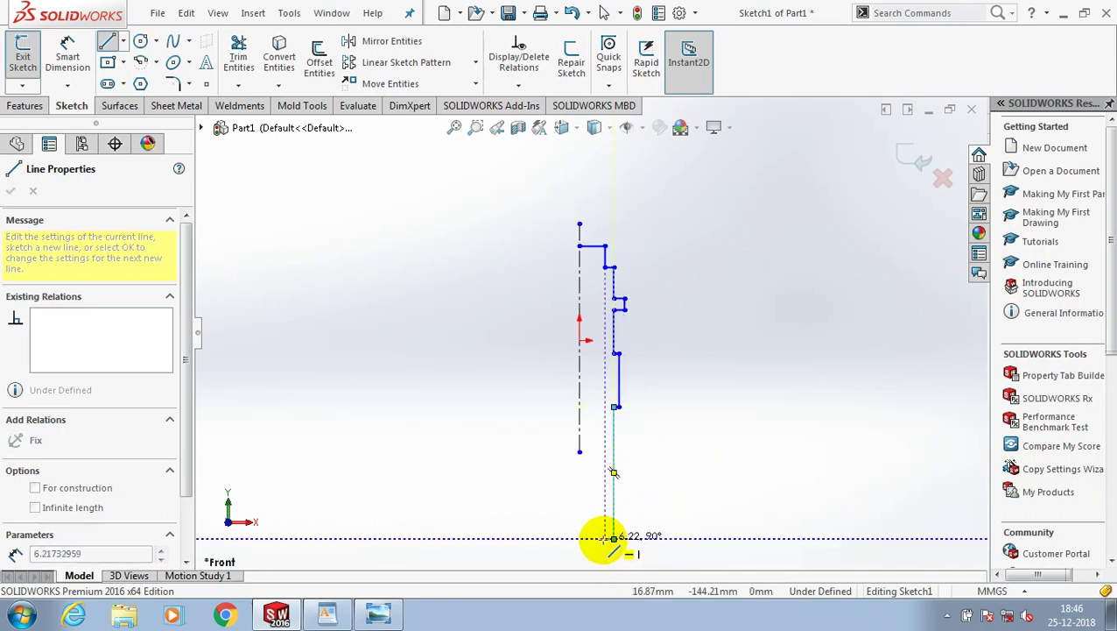
{"action": "left_click", "coordinate": [605, 538]}
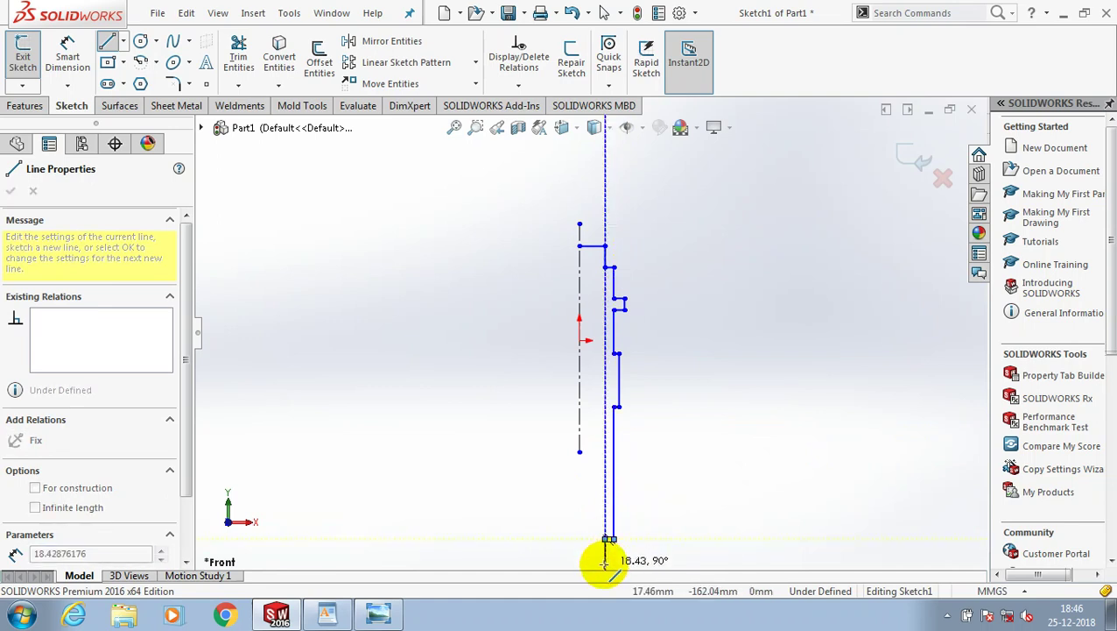
{"action": "left_click", "coordinate": [604, 565]}
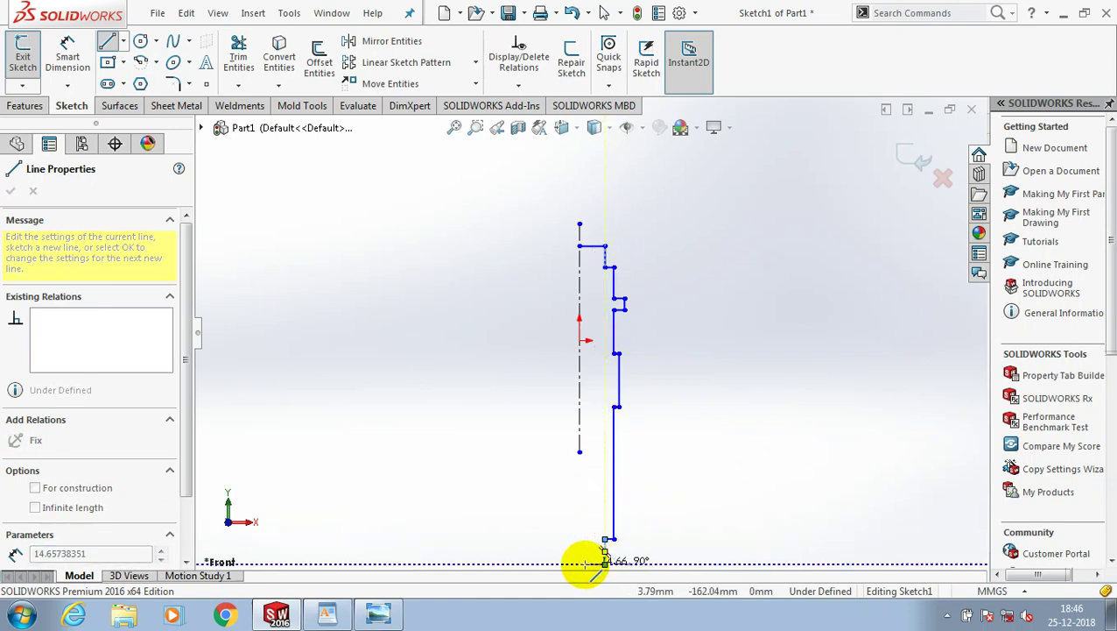
{"action": "left_click", "coordinate": [580, 565]}
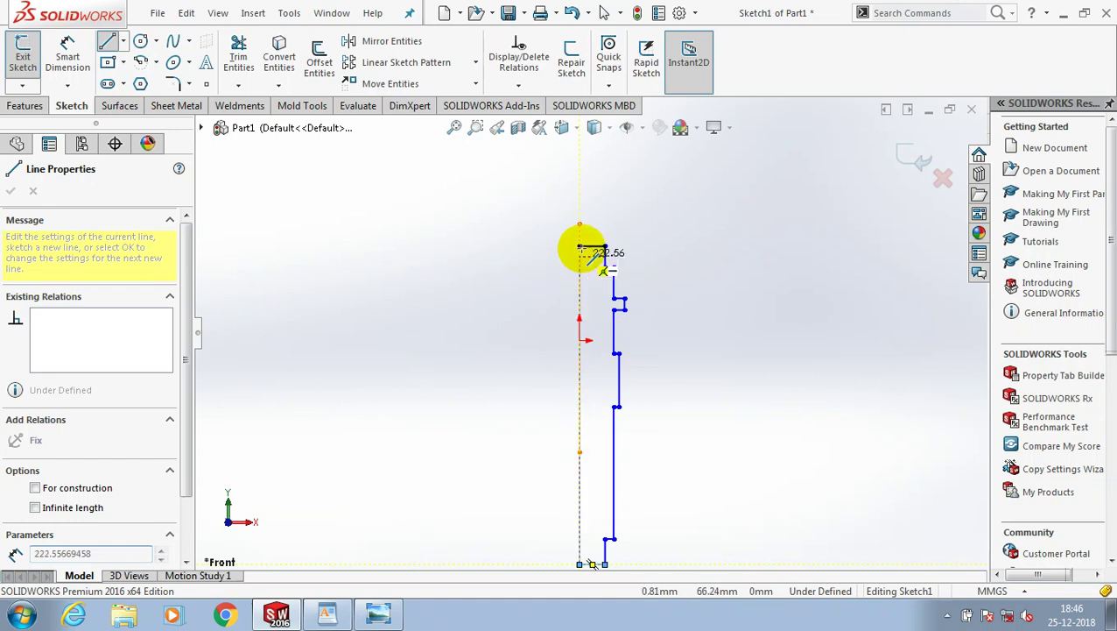
{"action": "double_click", "coordinate": [580, 246]}
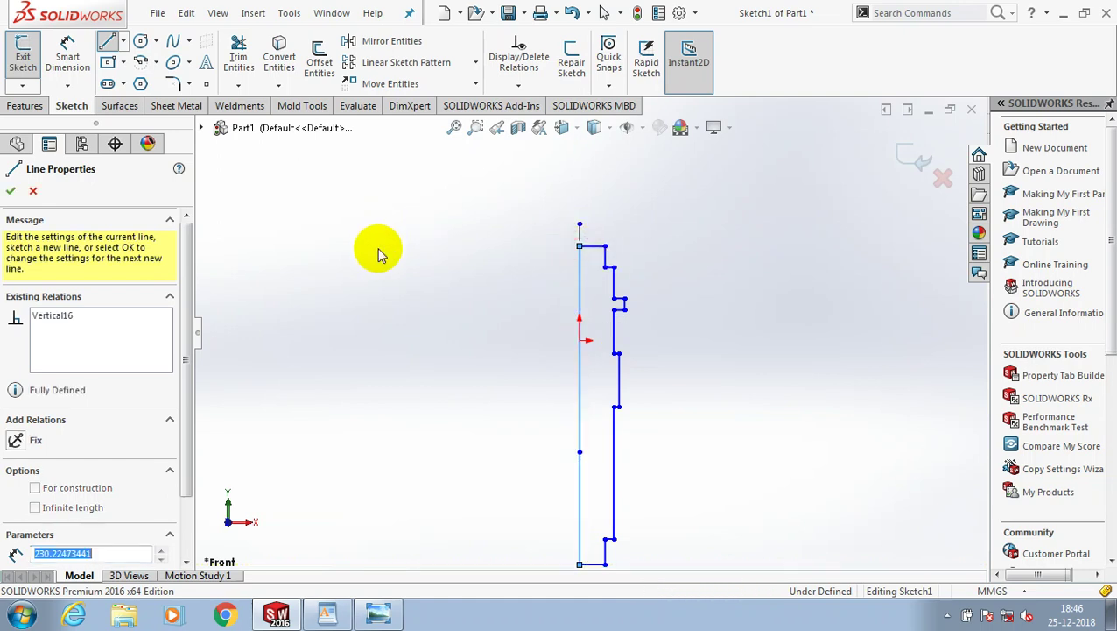
Step: Confirm the finished profile and exit the Line tool
{"action": "left_click", "coordinate": [15, 192]}
{"action": "key", "text": "z"}
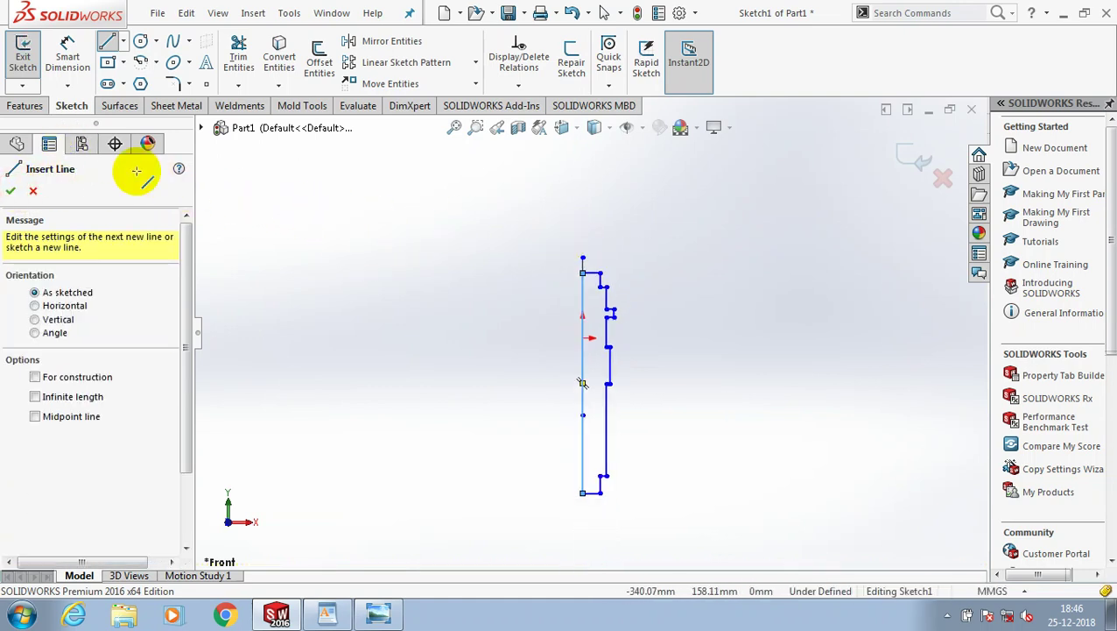
{"action": "left_click", "coordinate": [12, 193]}
{"action": "left_click", "coordinate": [715, 334]}
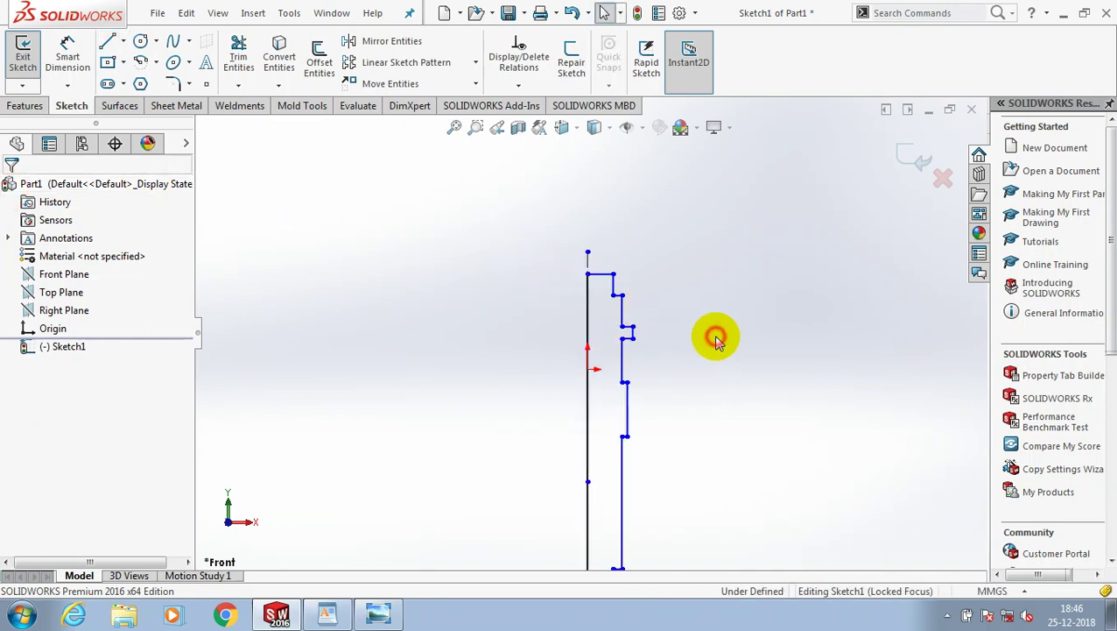
Step: Dimension the long left profile line to an overall height of 378
{"action": "scroll", "coordinate": [713, 335], "scroll_direction": "down", "scroll_amount": 2}
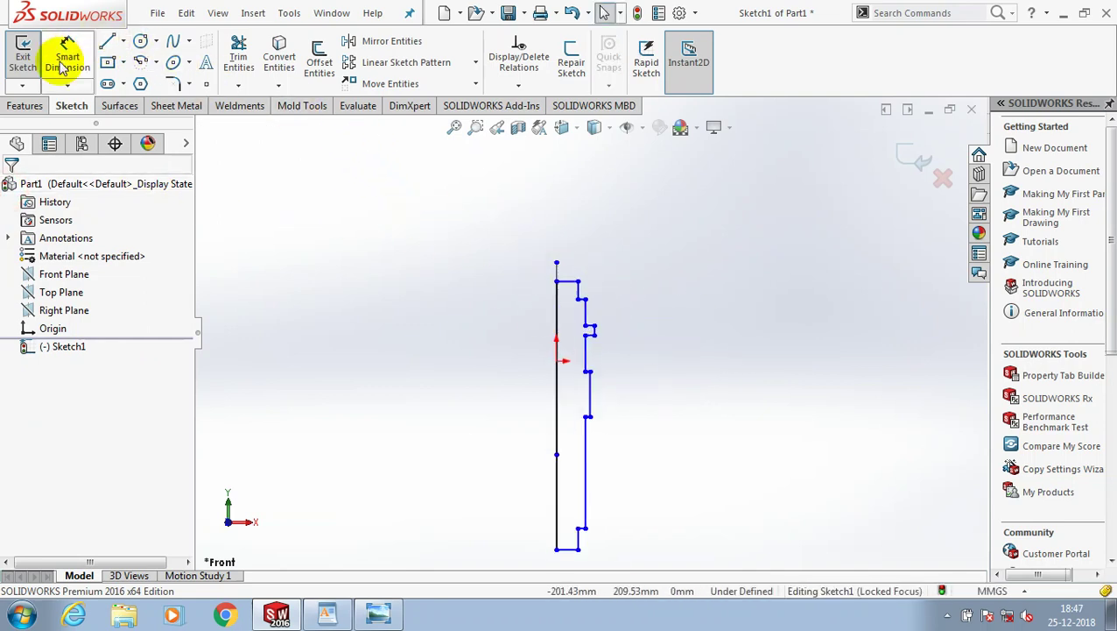
{"action": "left_click", "coordinate": [67, 57]}
{"action": "left_click", "coordinate": [556, 308]}
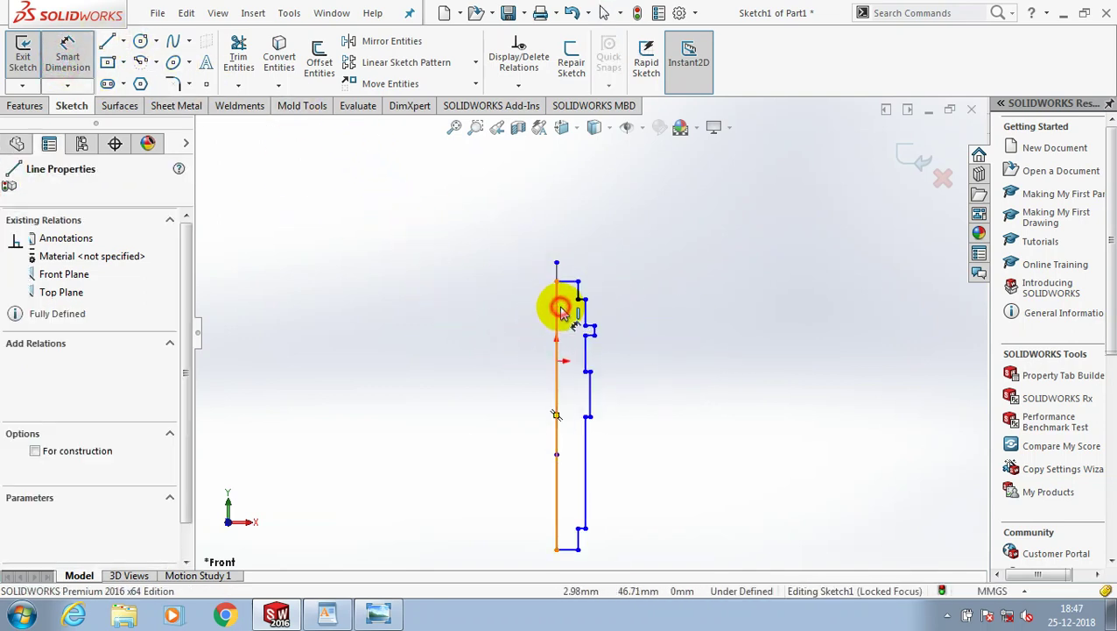
{"action": "left_click", "coordinate": [454, 344]}
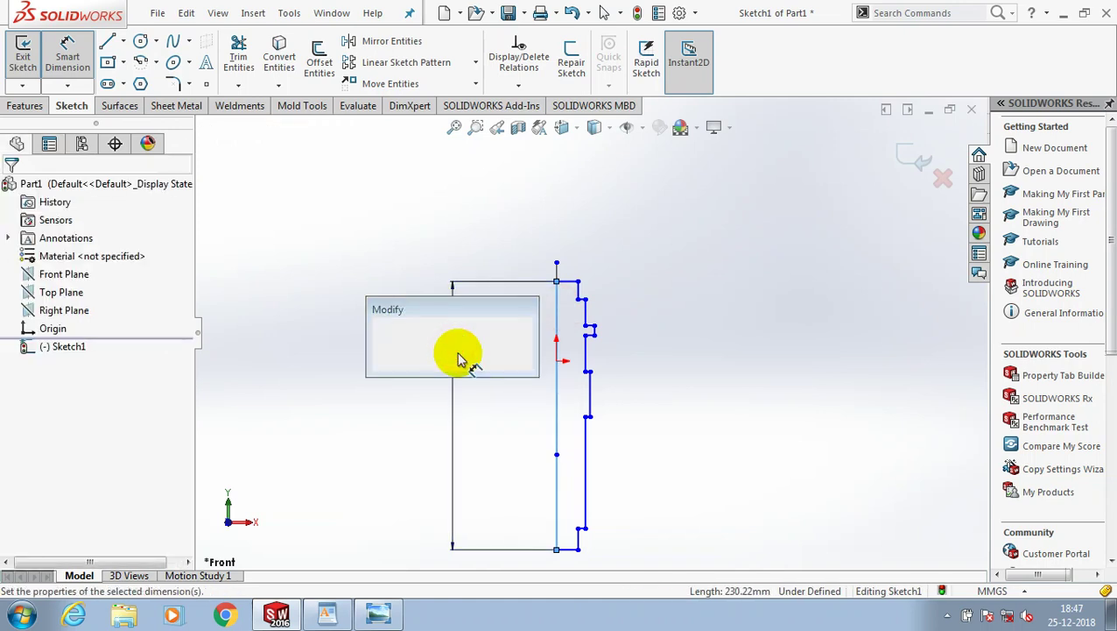
{"action": "type", "text": "378"}
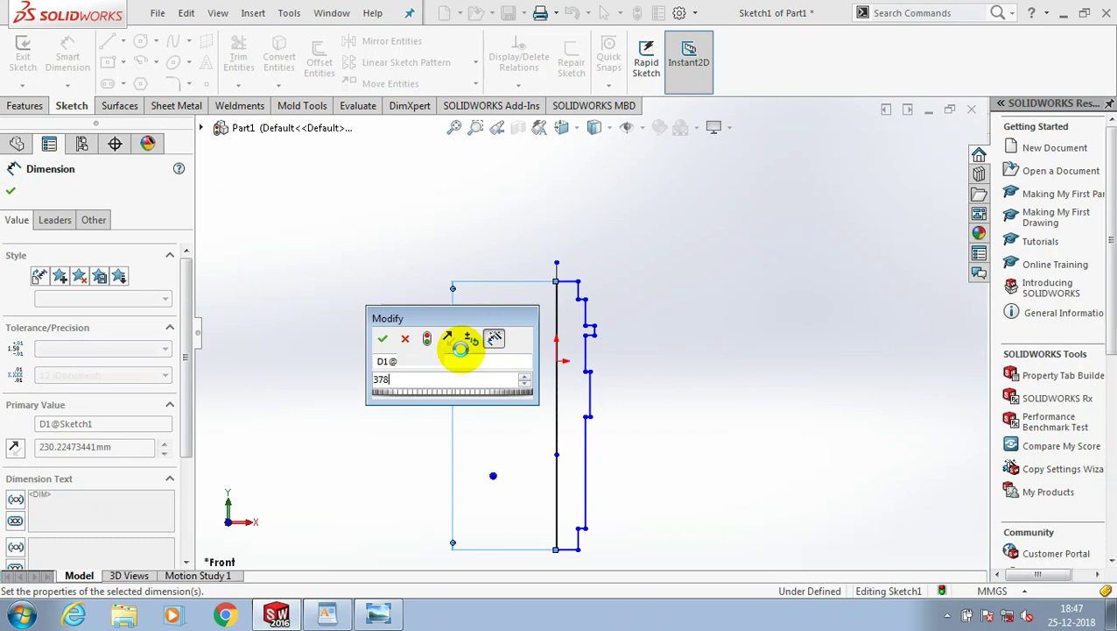
{"action": "key", "text": "Return"}
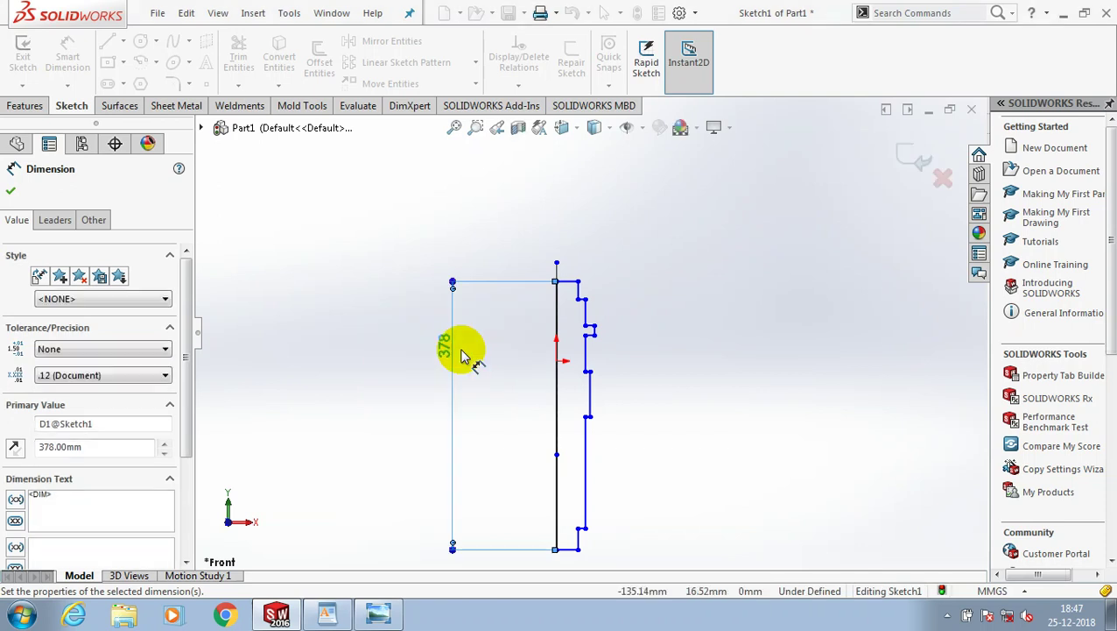
{"action": "left_click", "coordinate": [10, 190]}
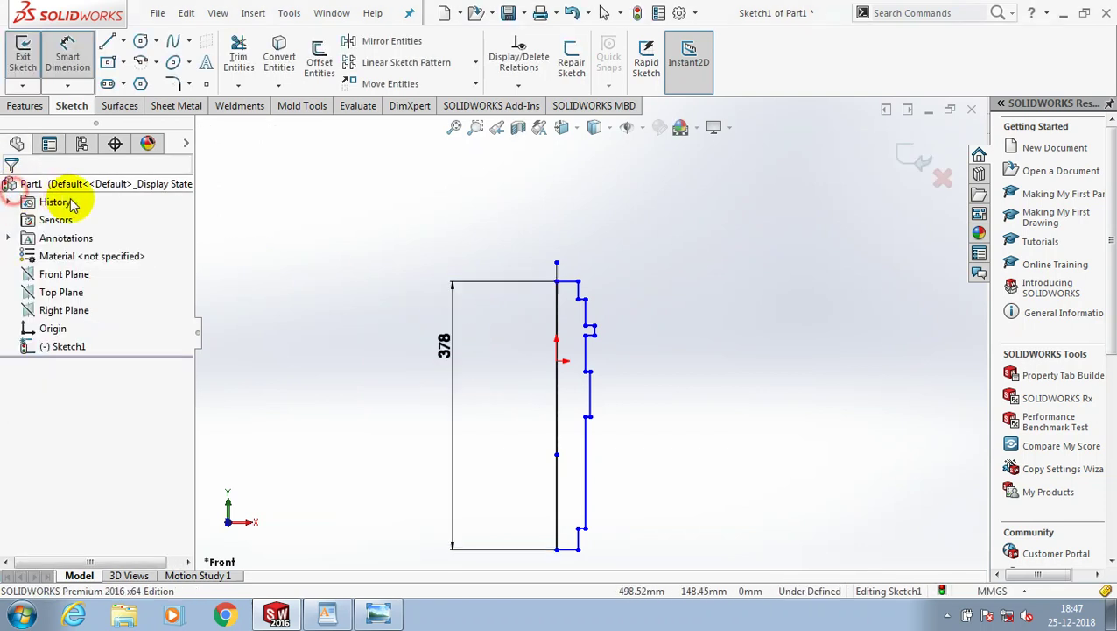
Step: Dimension the top width from the centreline as 10
{"action": "left_click", "coordinate": [67, 50]}
{"action": "scroll", "coordinate": [591, 293], "scroll_direction": "down", "scroll_amount": 3}
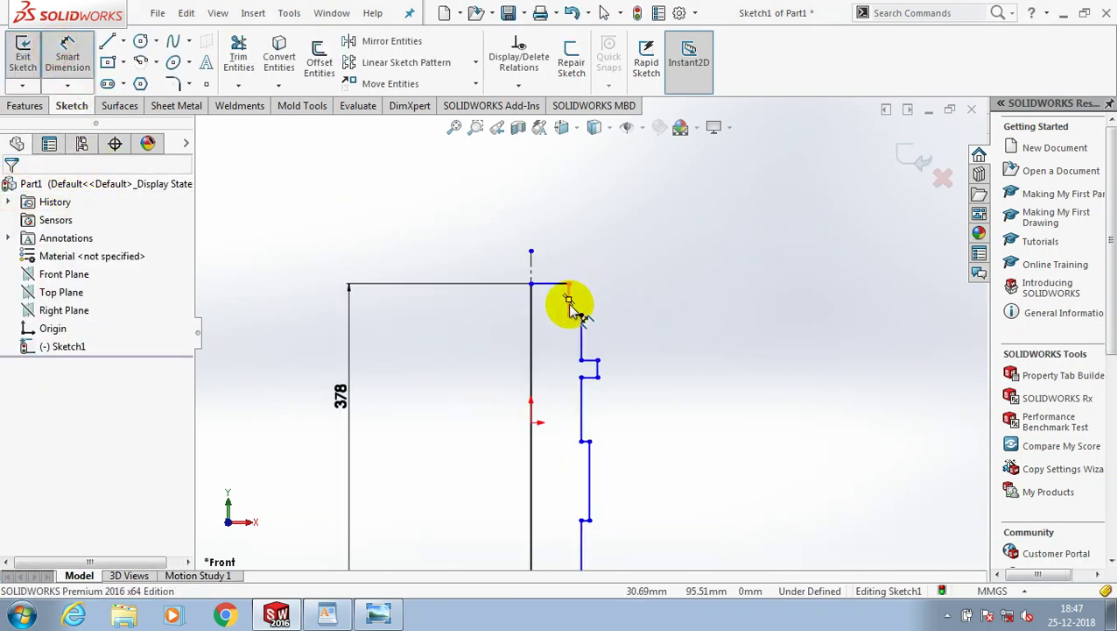
{"action": "left_click", "coordinate": [569, 299]}
{"action": "left_click", "coordinate": [530, 307]}
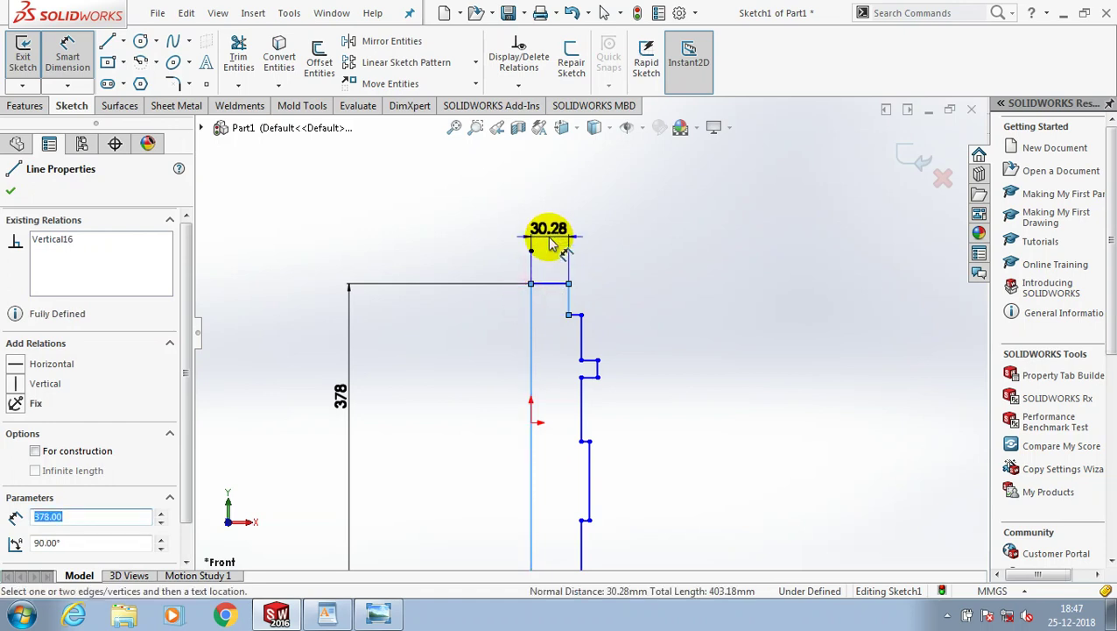
{"action": "left_click", "coordinate": [550, 243]}
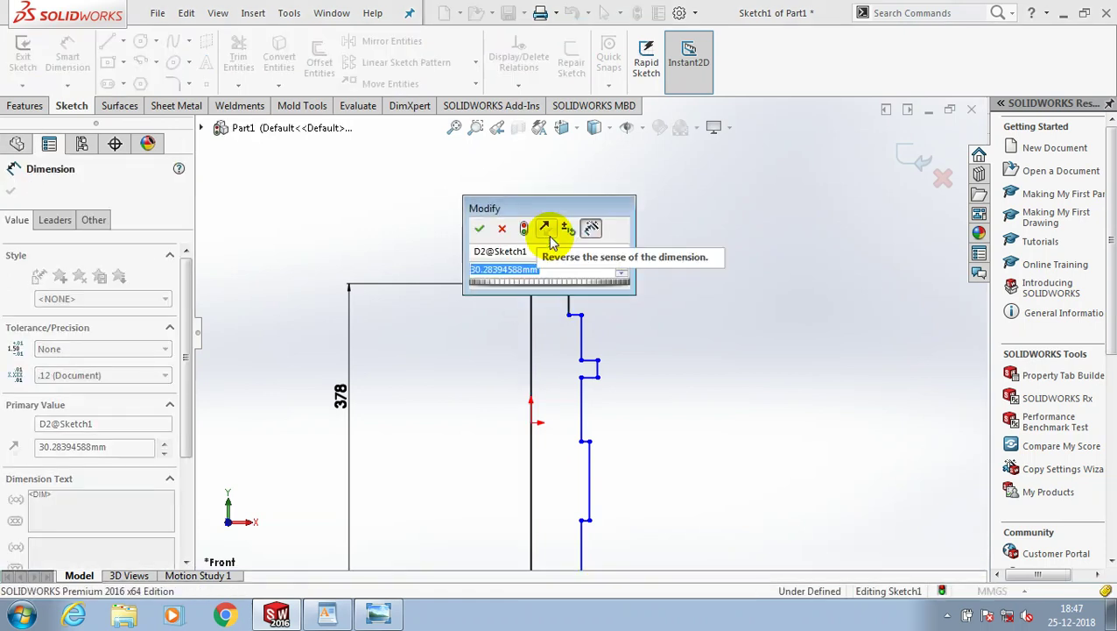
{"action": "type", "text": "10"}
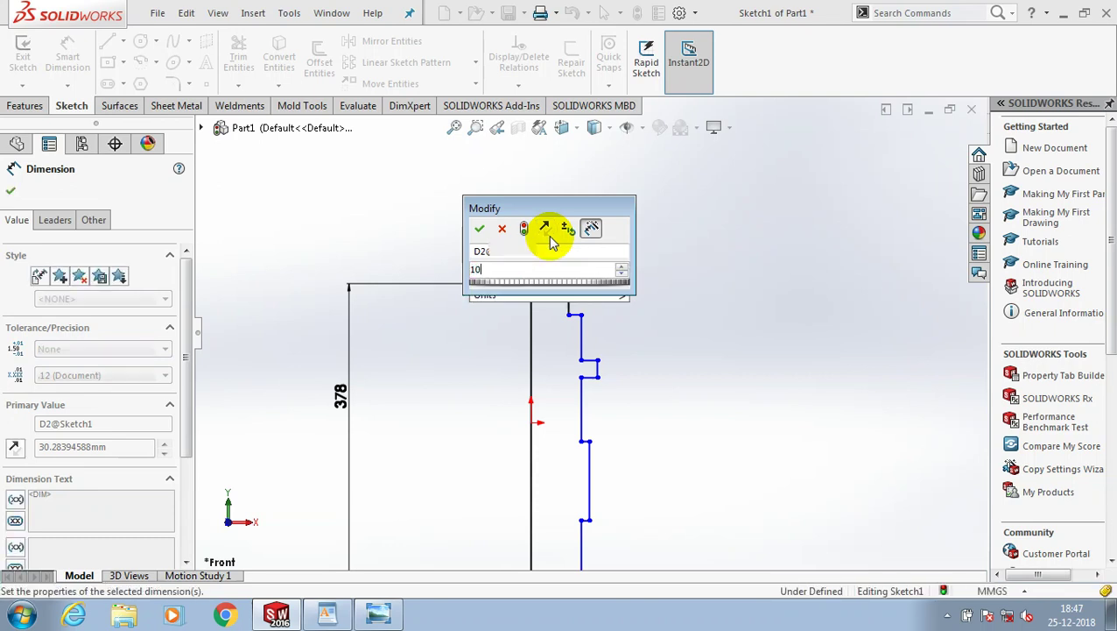
{"action": "key", "text": "Return"}
Step: Dimension the next step's width from the centreline as 12.50
{"action": "left_click", "coordinate": [556, 339]}
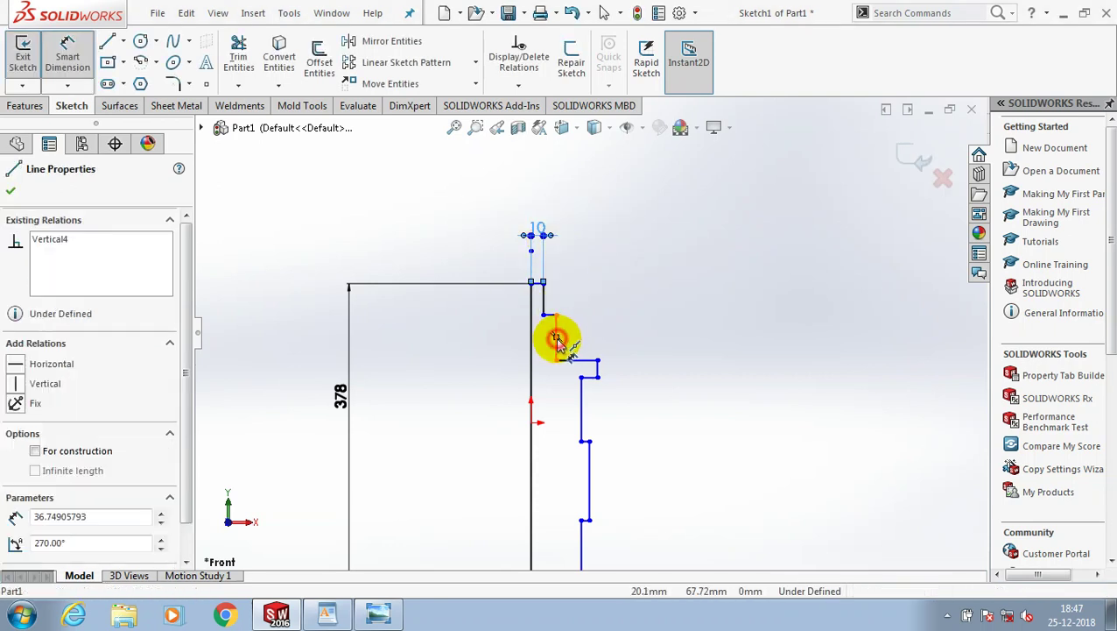
{"action": "left_click", "coordinate": [533, 342]}
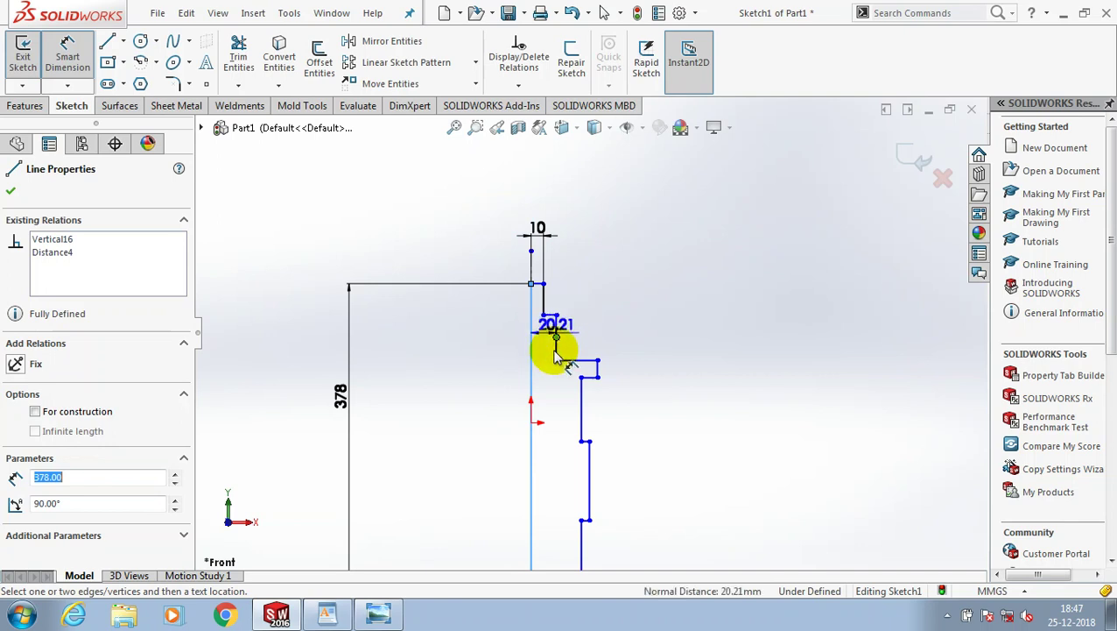
{"action": "scroll", "coordinate": [549, 349], "scroll_direction": "down", "scroll_amount": 2}
{"action": "scroll", "coordinate": [556, 349], "scroll_direction": "down", "scroll_amount": 1}
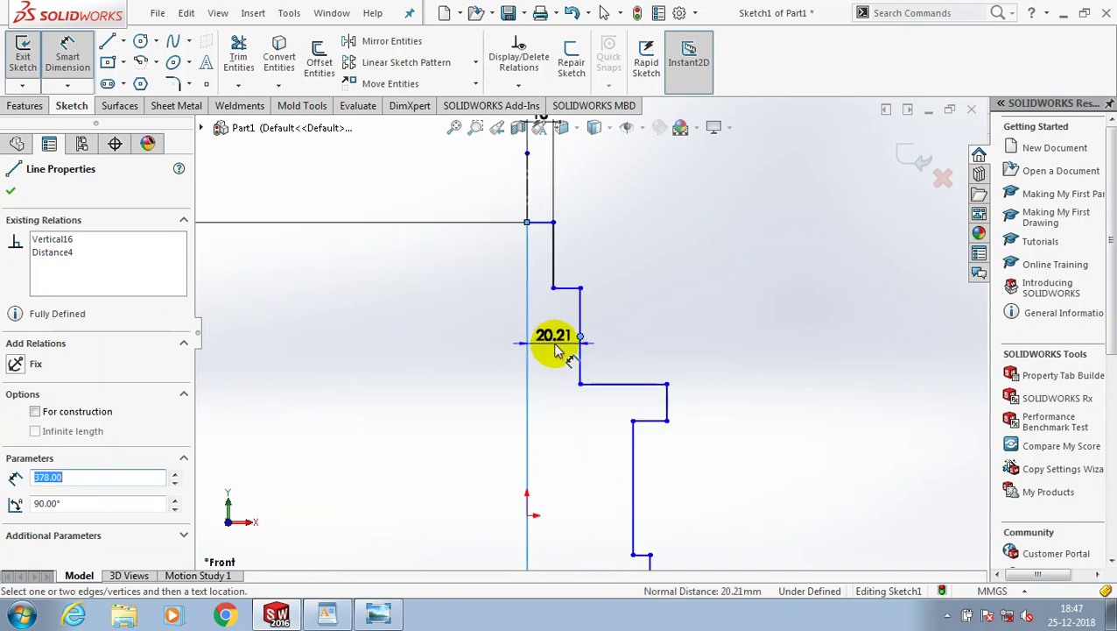
{"action": "left_click", "coordinate": [558, 350]}
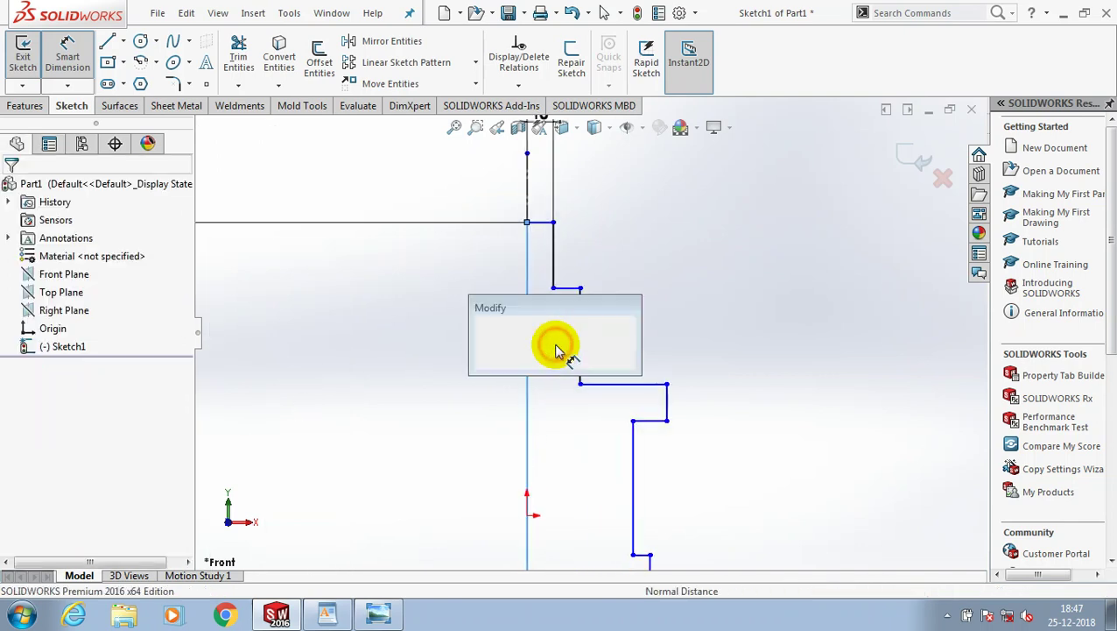
{"action": "type", "text": "12.5"}
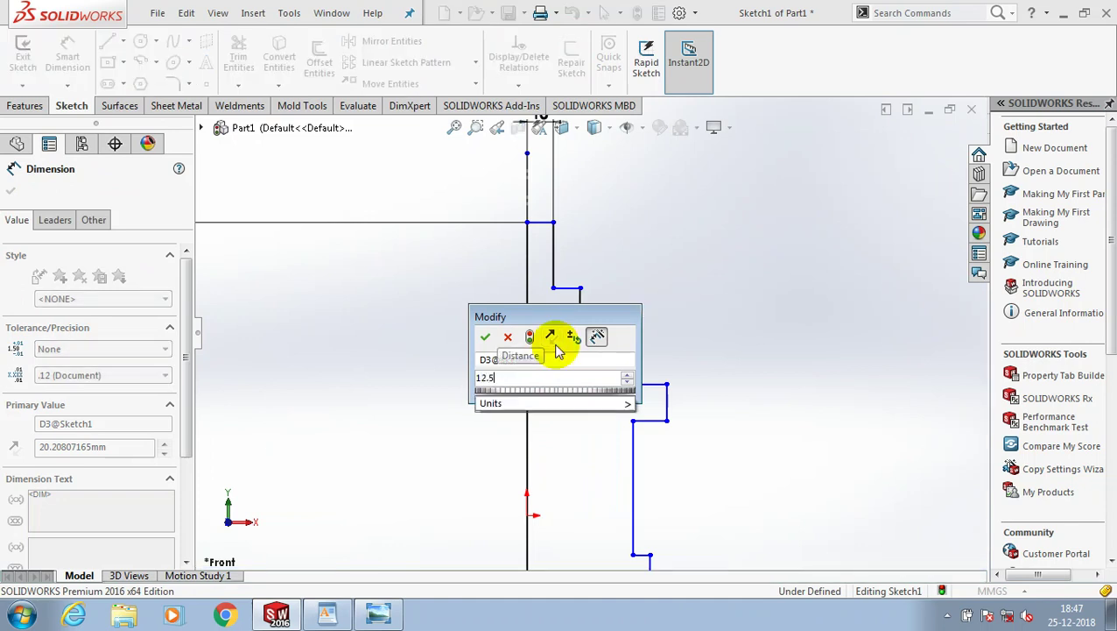
{"action": "key", "text": "Return"}
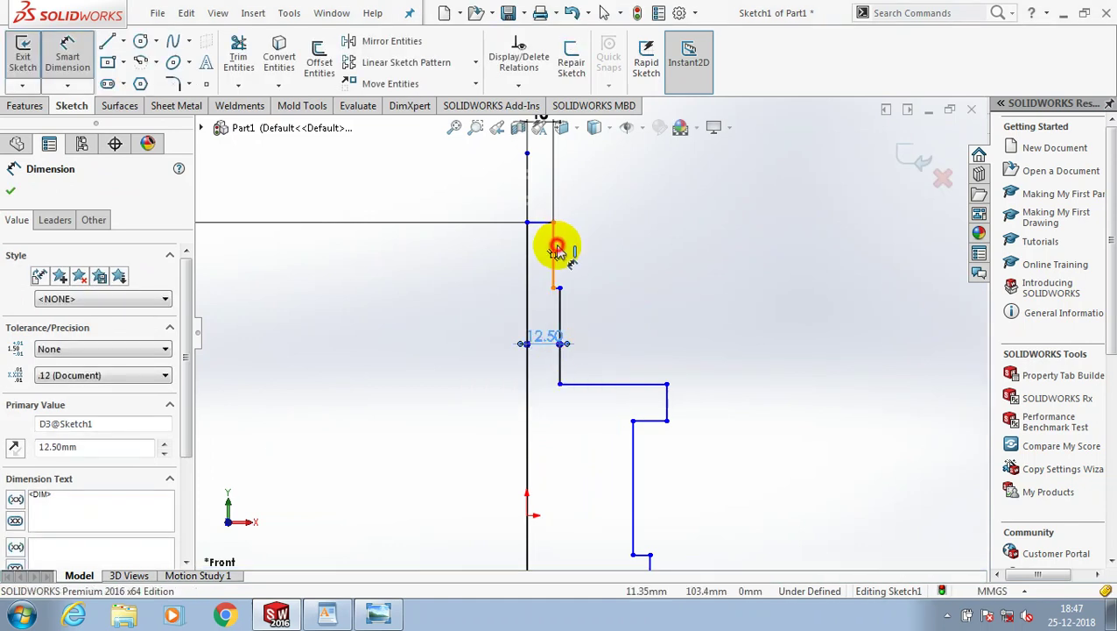
Step: Set the top step heights to 20 and 28
{"action": "left_click", "coordinate": [558, 251]}
{"action": "left_click", "coordinate": [616, 265]}
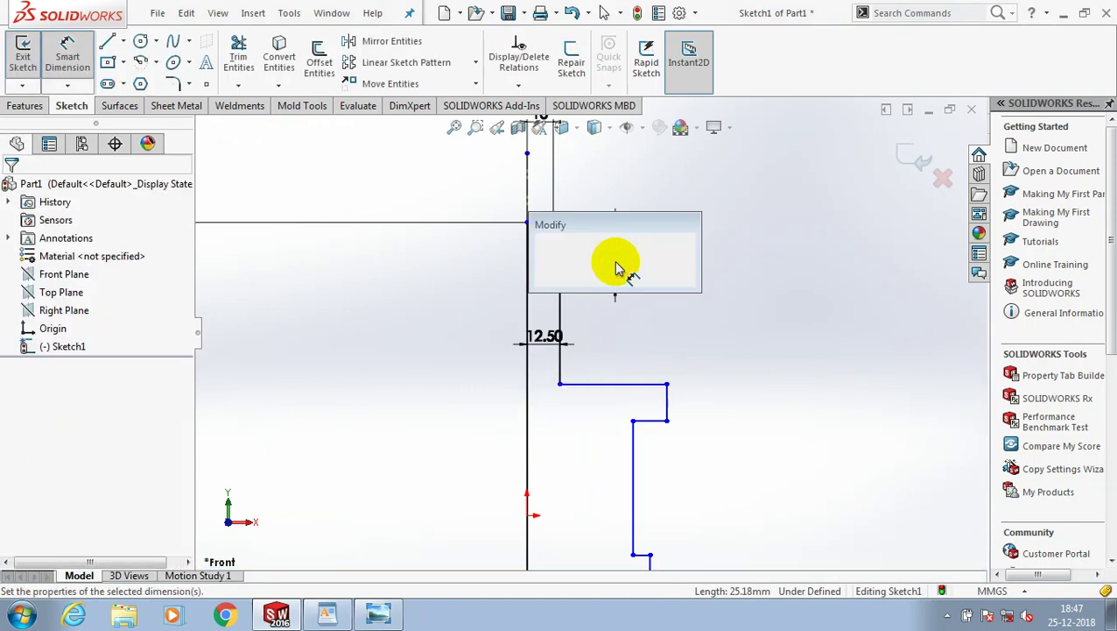
{"action": "type", "text": "20"}
{"action": "key", "text": "Return"}
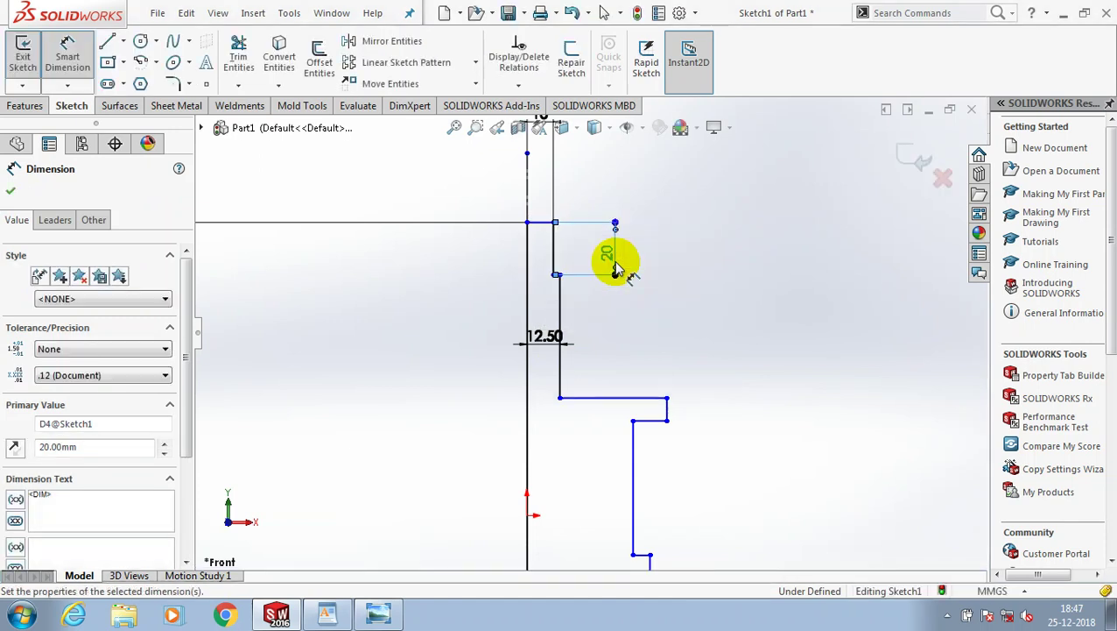
{"action": "scroll", "coordinate": [609, 298], "scroll_direction": "down", "scroll_amount": 2}
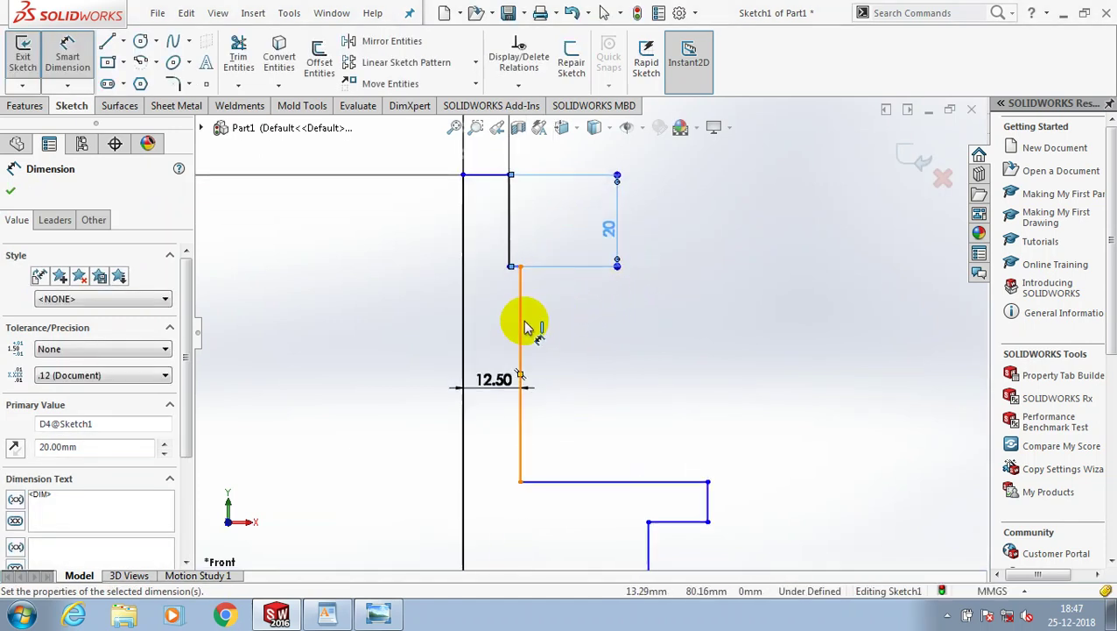
{"action": "left_click", "coordinate": [525, 327]}
{"action": "left_click", "coordinate": [615, 337]}
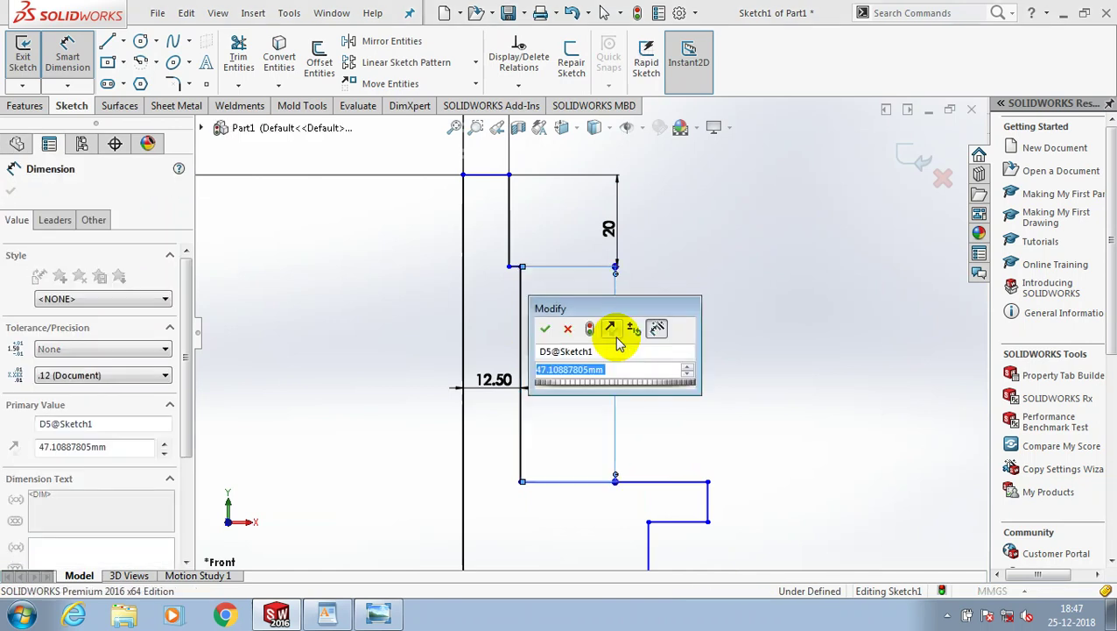
{"action": "type", "text": "28"}
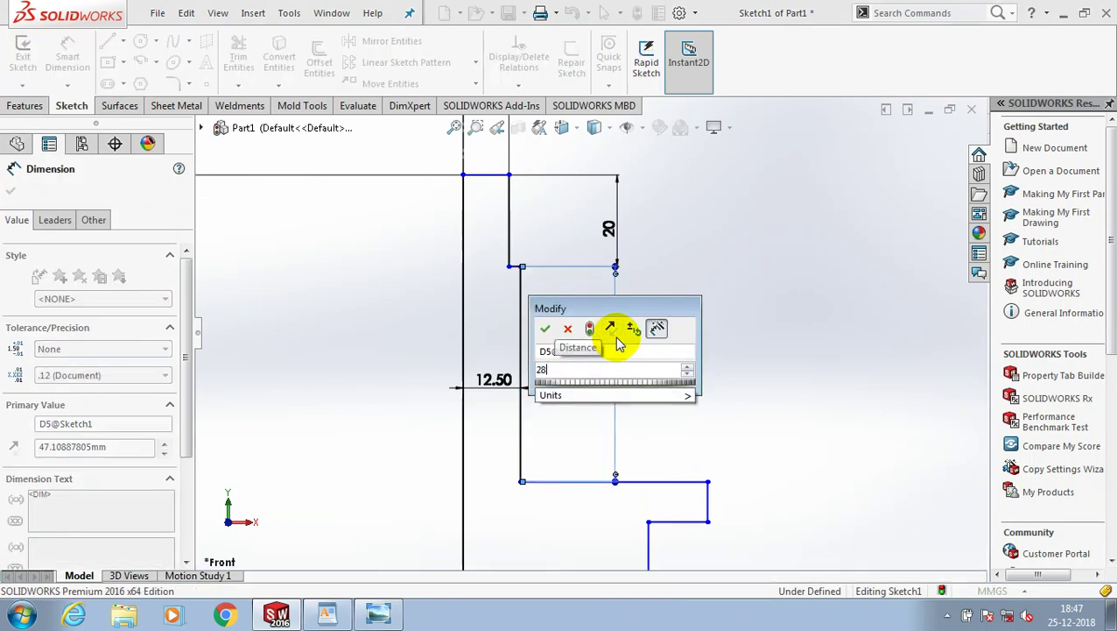
{"action": "key", "text": "Return"}
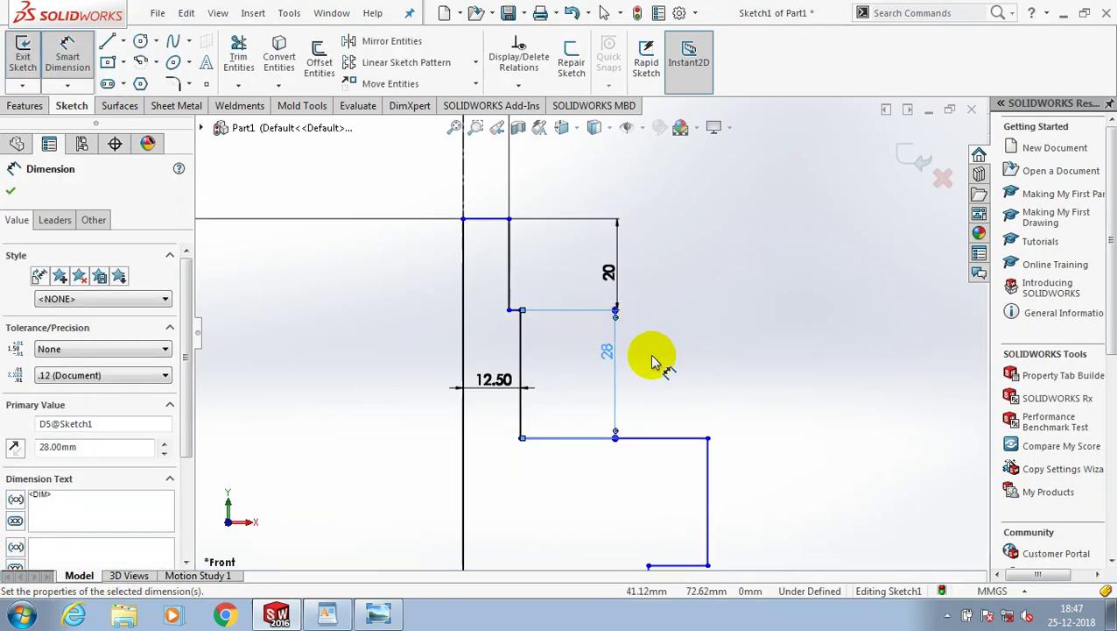
{"action": "scroll", "coordinate": [617, 385], "scroll_direction": "up", "scroll_amount": 2}
Step: Dimension the shoulder step width to 20 mm and its vertical line to 5 mm
{"action": "left_click", "coordinate": [516, 410]}
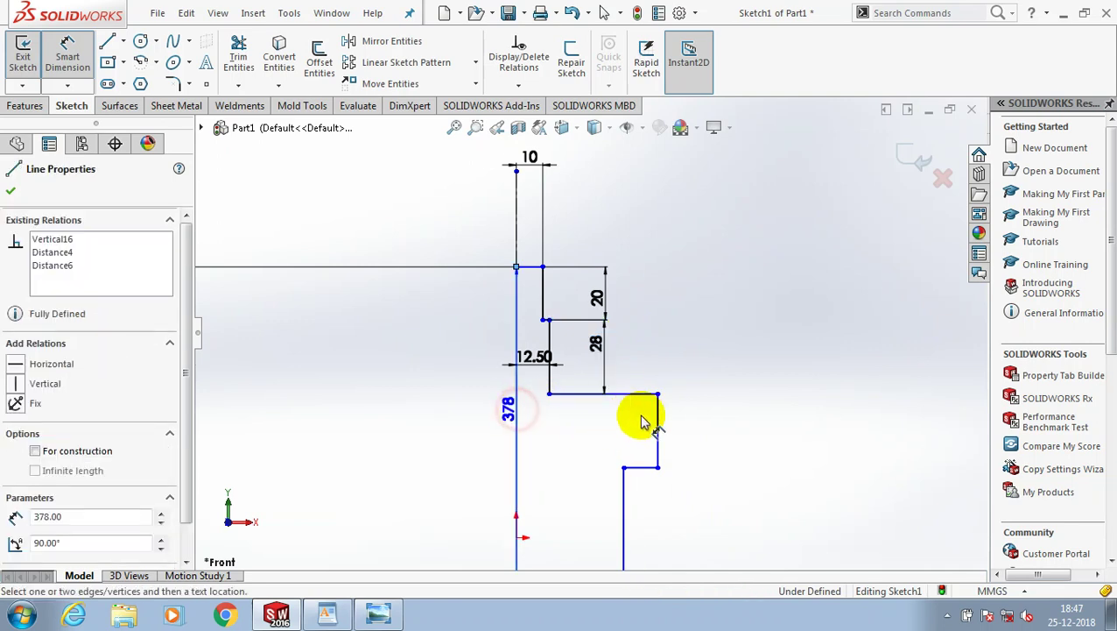
{"action": "left_click", "coordinate": [657, 393]}
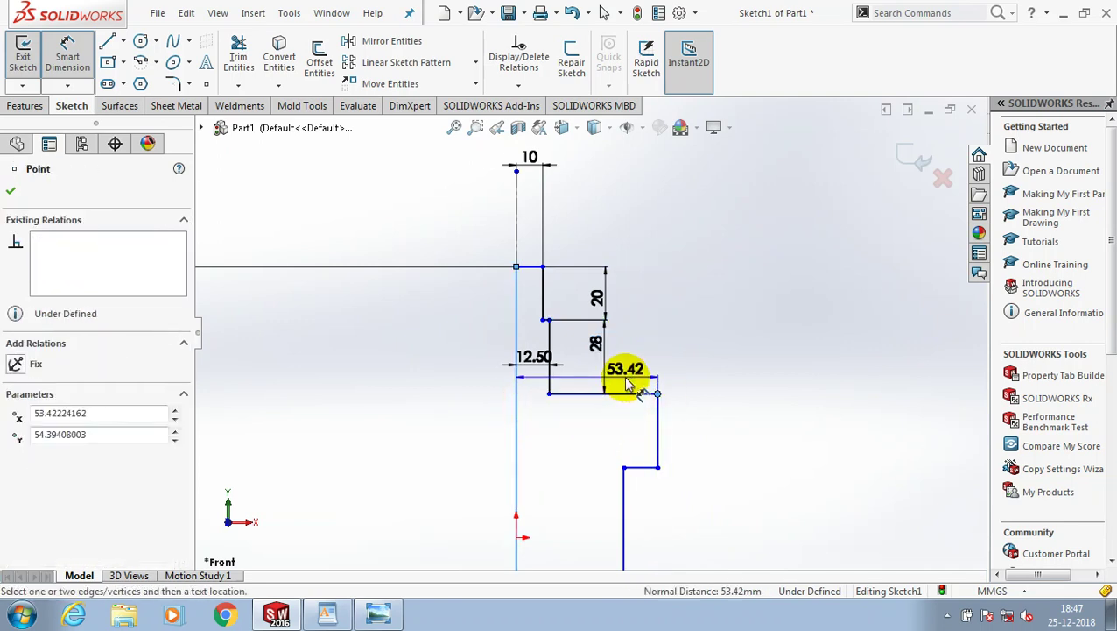
{"action": "left_click", "coordinate": [626, 378]}
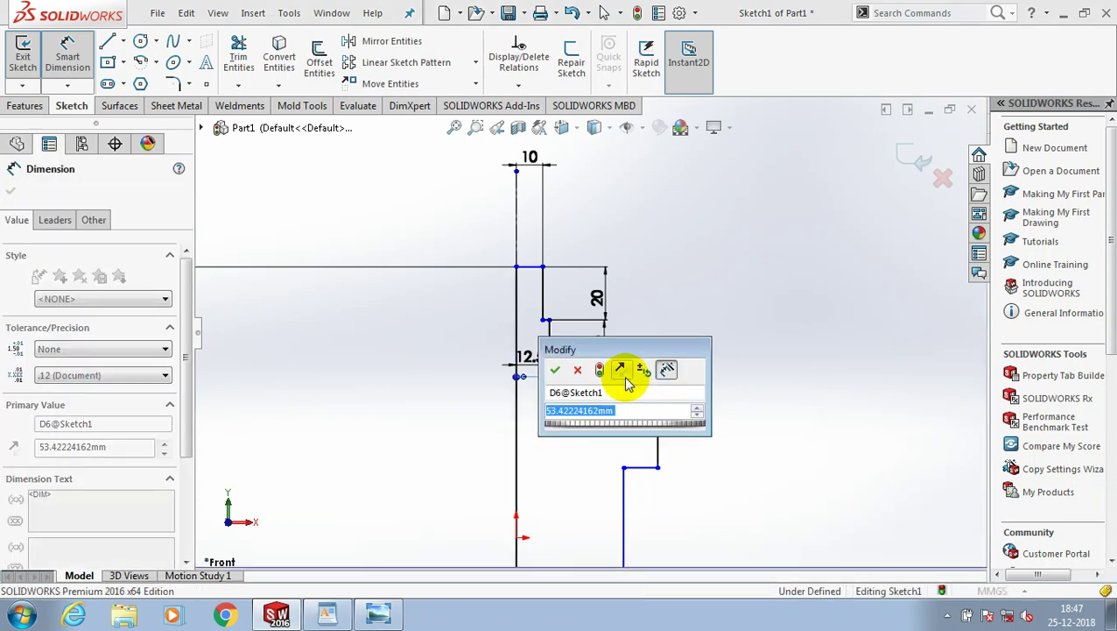
{"action": "type", "text": "2"}
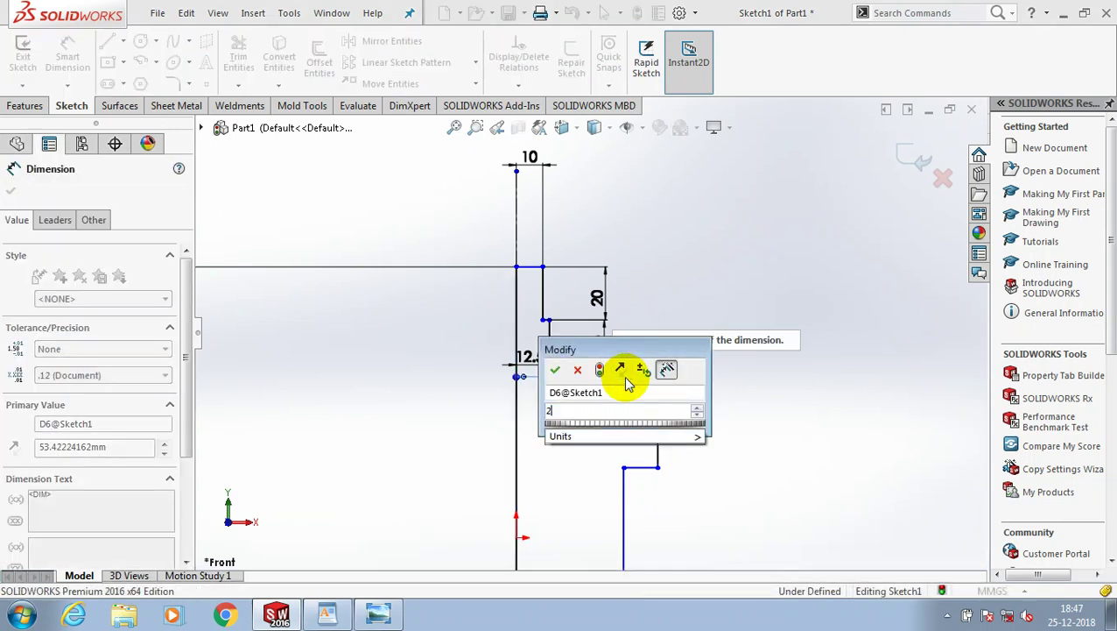
{"action": "type", "text": "0"}
{"action": "key", "text": "Return"}
{"action": "scroll", "coordinate": [578, 408], "scroll_direction": "down", "scroll_amount": 3}
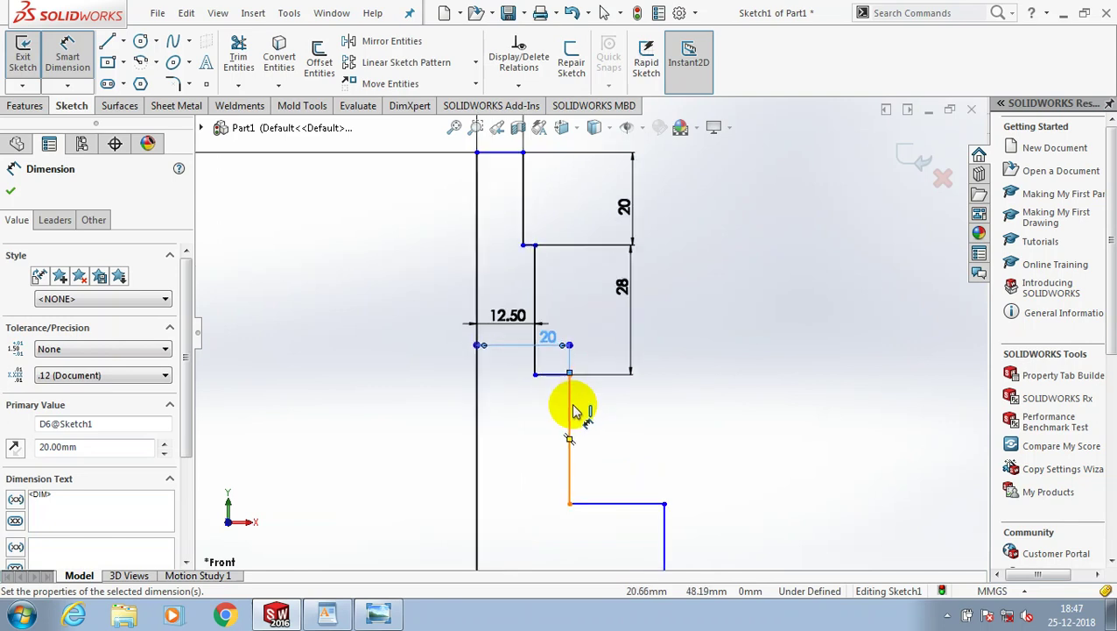
{"action": "left_click", "coordinate": [573, 405]}
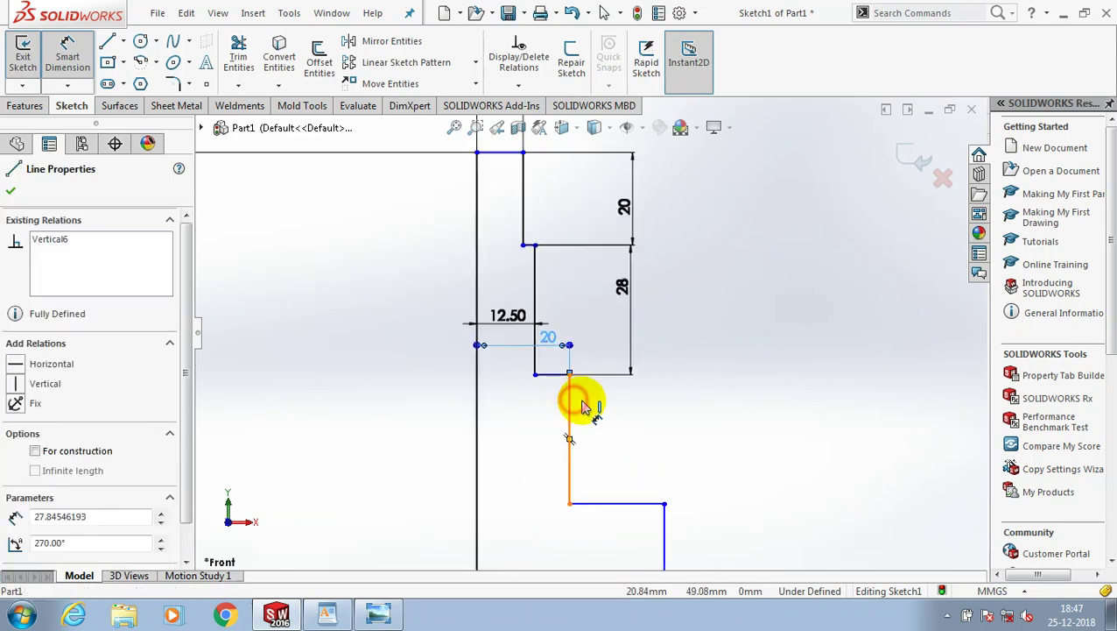
{"action": "left_click", "coordinate": [679, 424]}
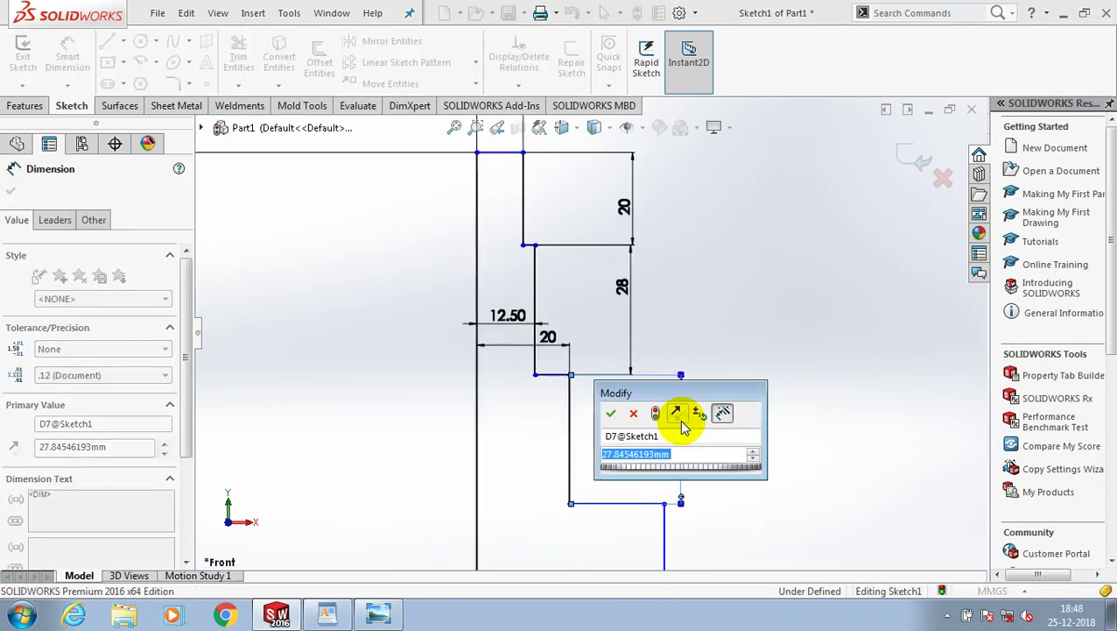
{"action": "type", "text": "5"}
{"action": "key", "text": "Return"}
Step: Set a 14 mm offset from the centre line and a 28 mm line length
{"action": "scroll", "coordinate": [683, 427], "scroll_direction": "down", "scroll_amount": 1}
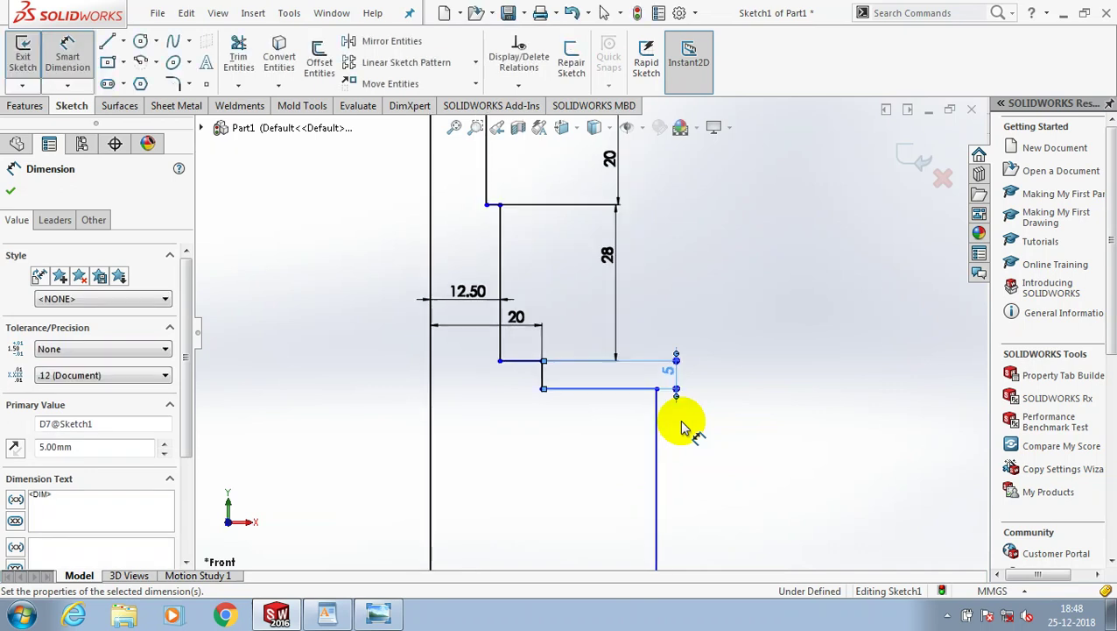
{"action": "scroll", "coordinate": [657, 446], "scroll_direction": "up", "scroll_amount": 1}
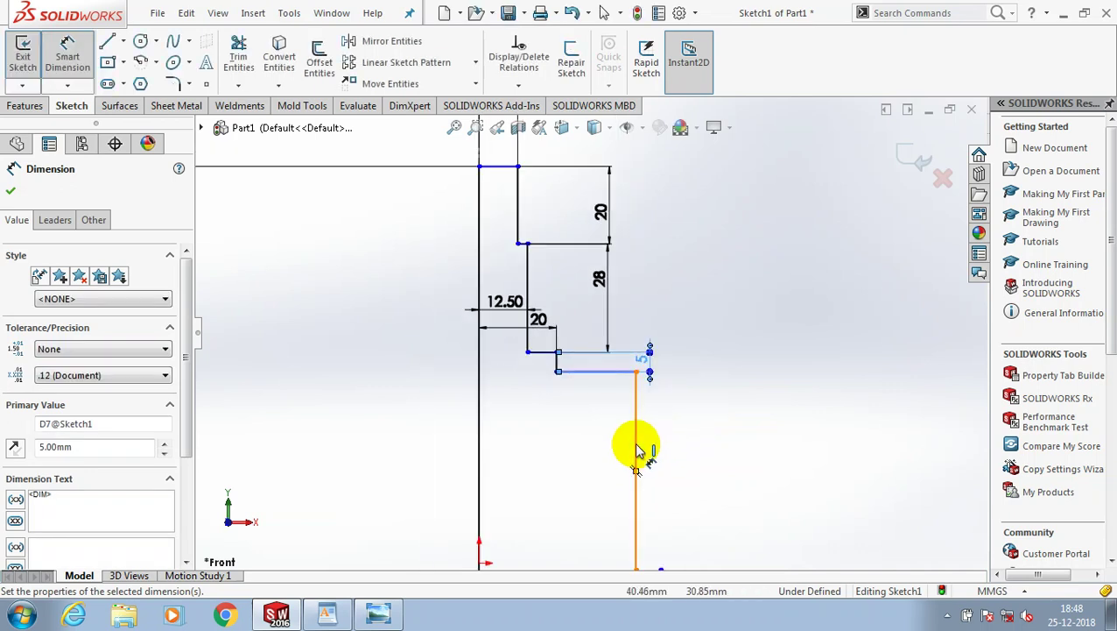
{"action": "scroll", "coordinate": [637, 450], "scroll_direction": "up", "scroll_amount": 1}
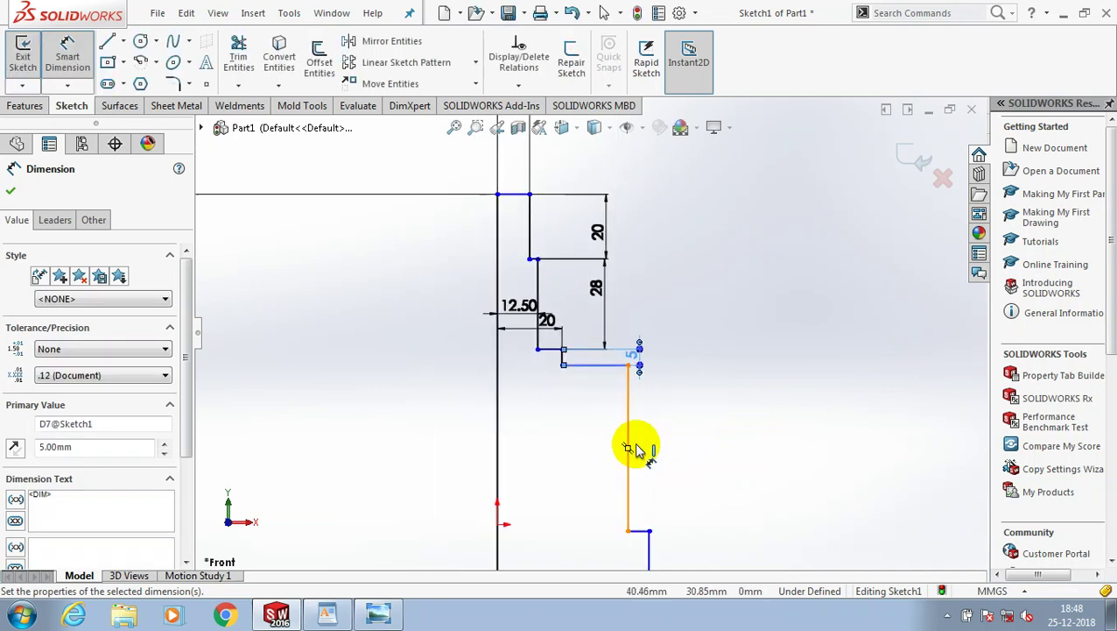
{"action": "left_click", "coordinate": [630, 445]}
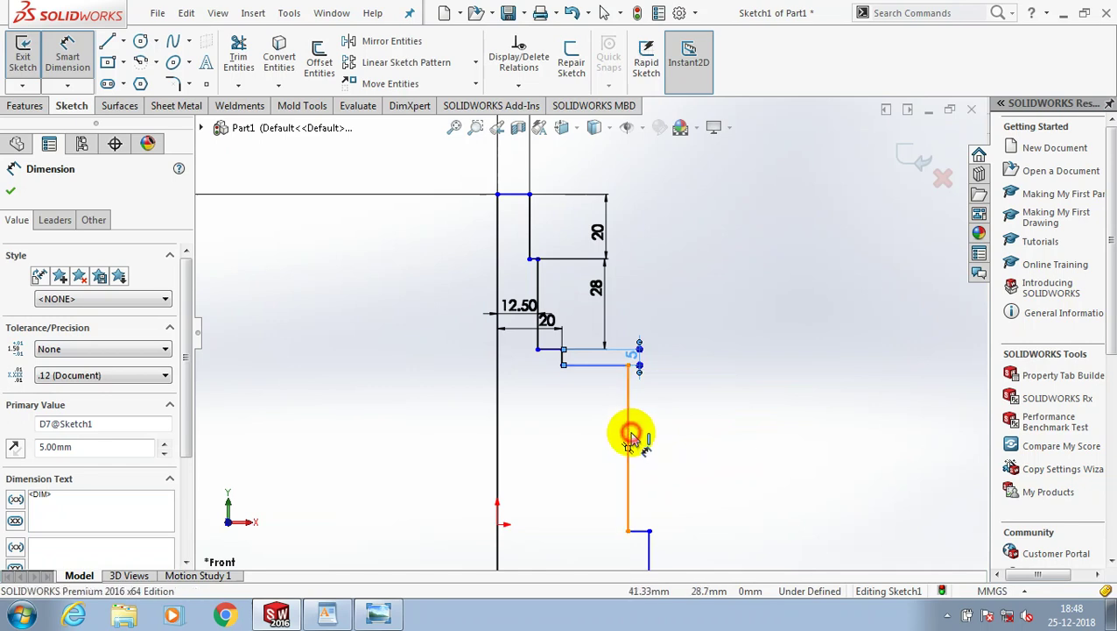
{"action": "left_click", "coordinate": [503, 448]}
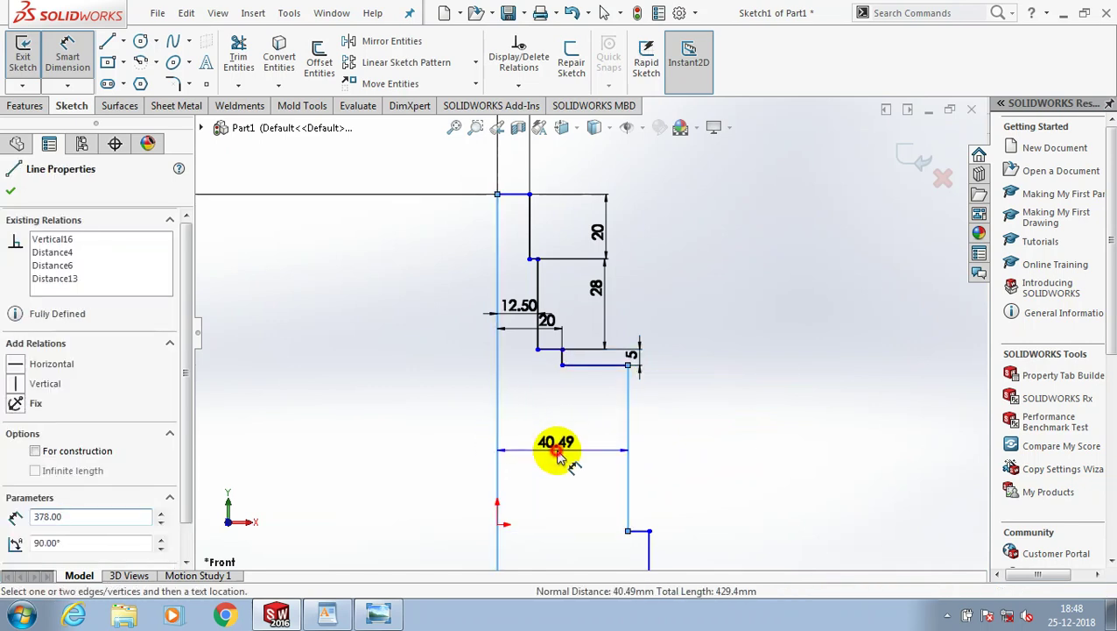
{"action": "left_click", "coordinate": [507, 457]}
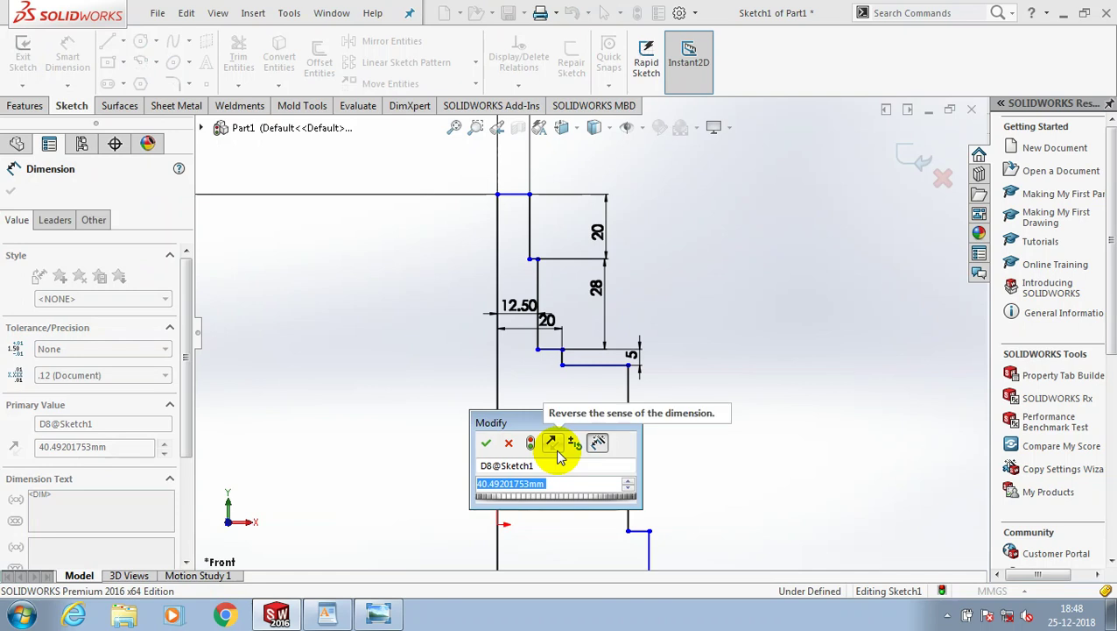
{"action": "type", "text": "14"}
{"action": "key", "text": "Return"}
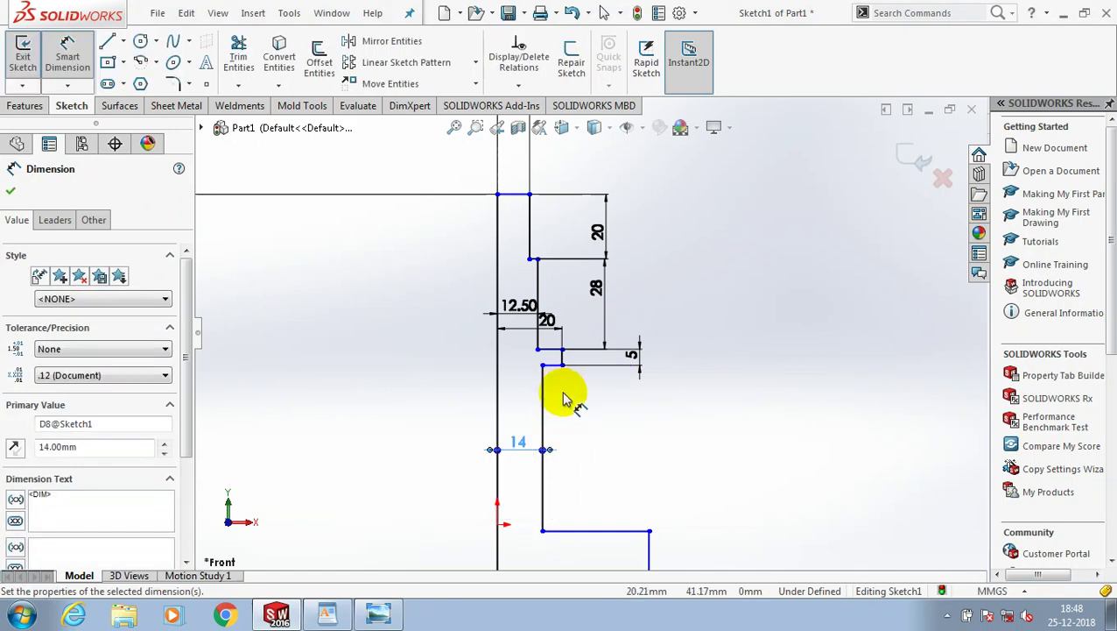
{"action": "left_click", "coordinate": [546, 407]}
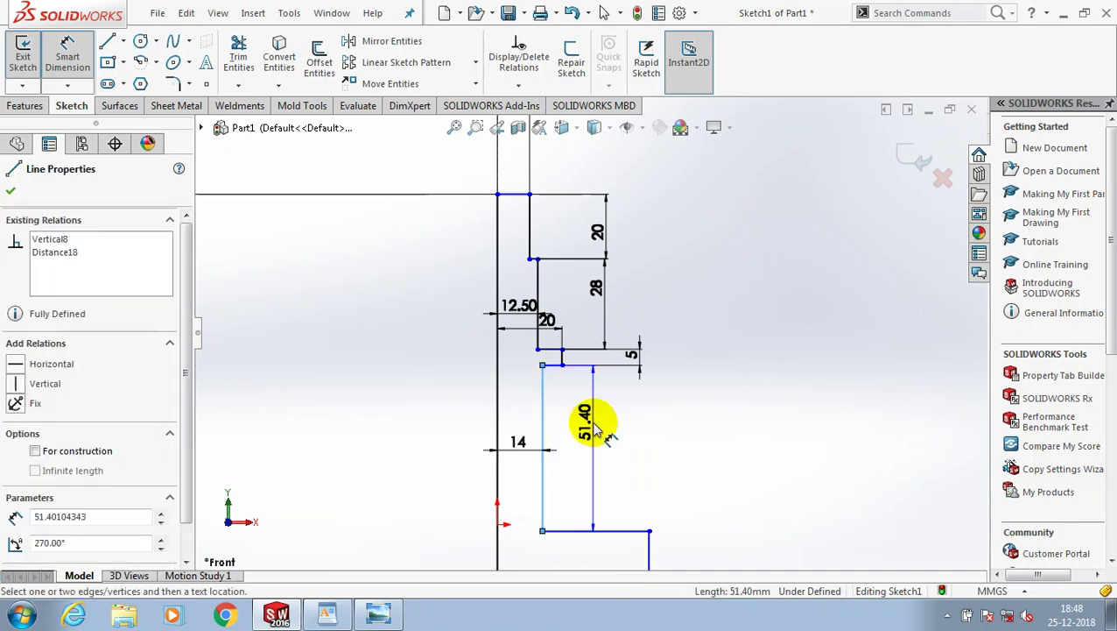
{"action": "left_click", "coordinate": [595, 427]}
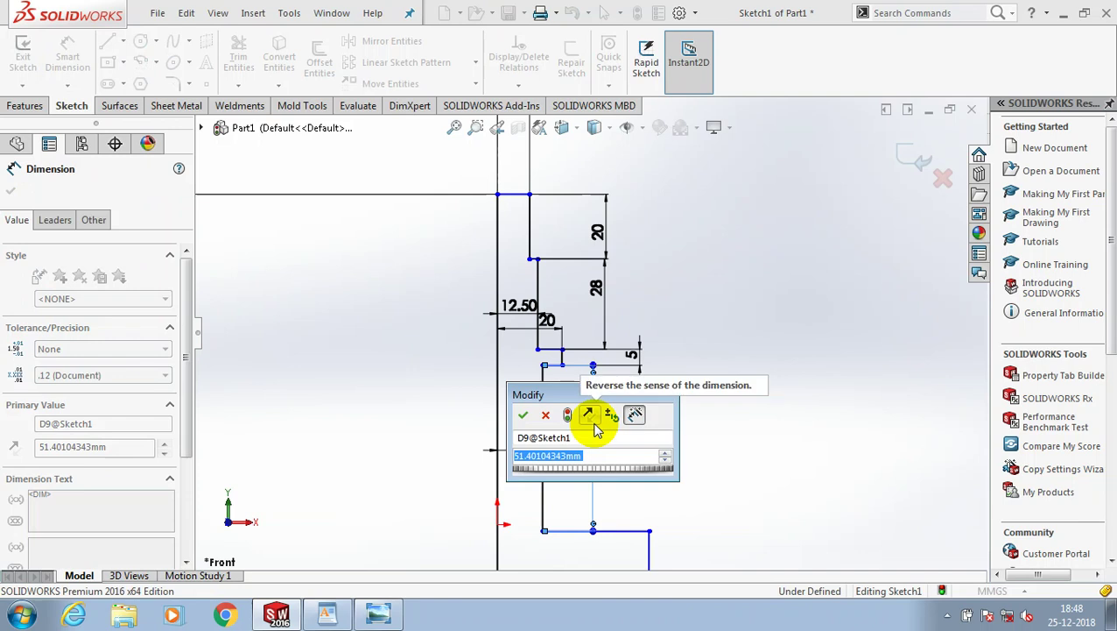
{"action": "type", "text": "28"}
{"action": "key", "text": "Return"}
Step: Dimension the right vertical line 17 mm from the centre line
{"action": "scroll", "coordinate": [591, 442], "scroll_direction": "up", "scroll_amount": 2}
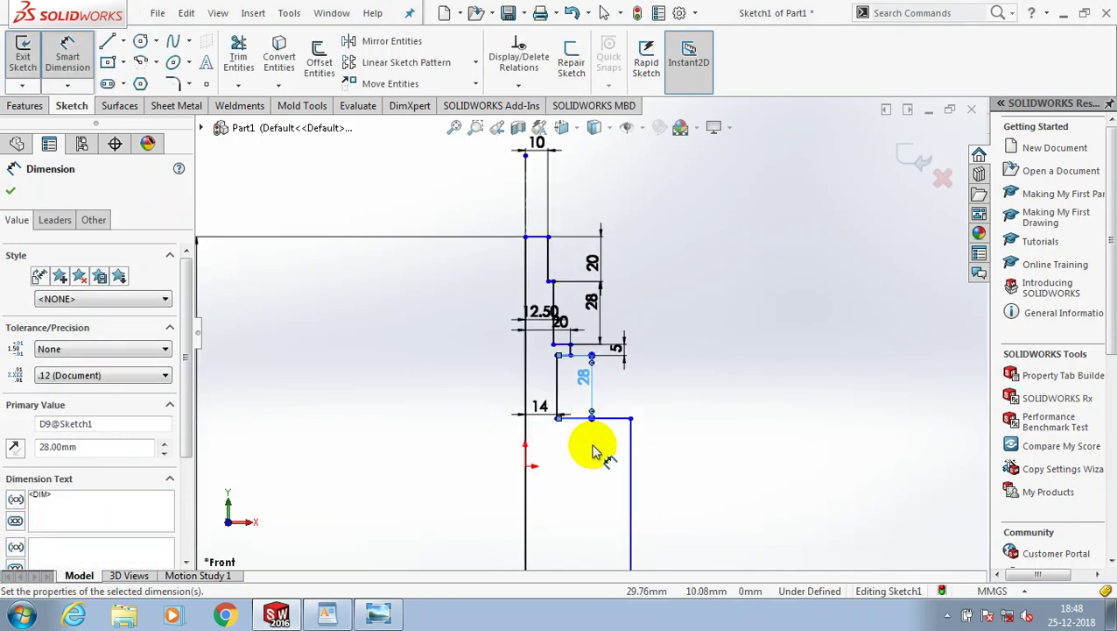
{"action": "scroll", "coordinate": [618, 461], "scroll_direction": "up", "scroll_amount": 1}
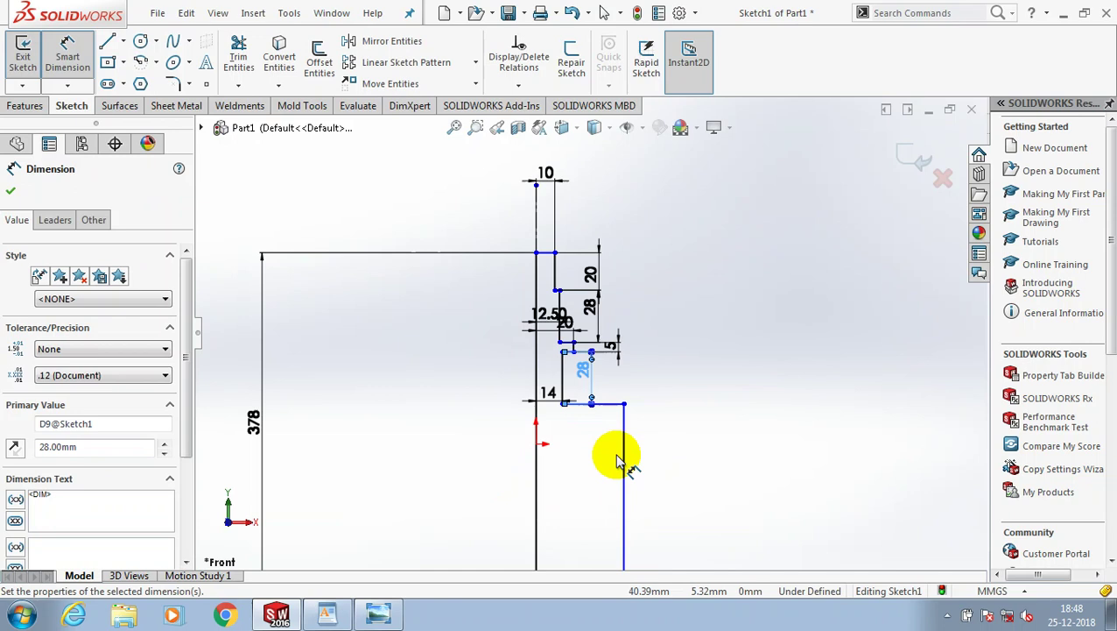
{"action": "left_click", "coordinate": [618, 462]}
{"action": "scroll", "coordinate": [618, 461], "scroll_direction": "up", "scroll_amount": 1}
{"action": "left_click", "coordinate": [541, 419]}
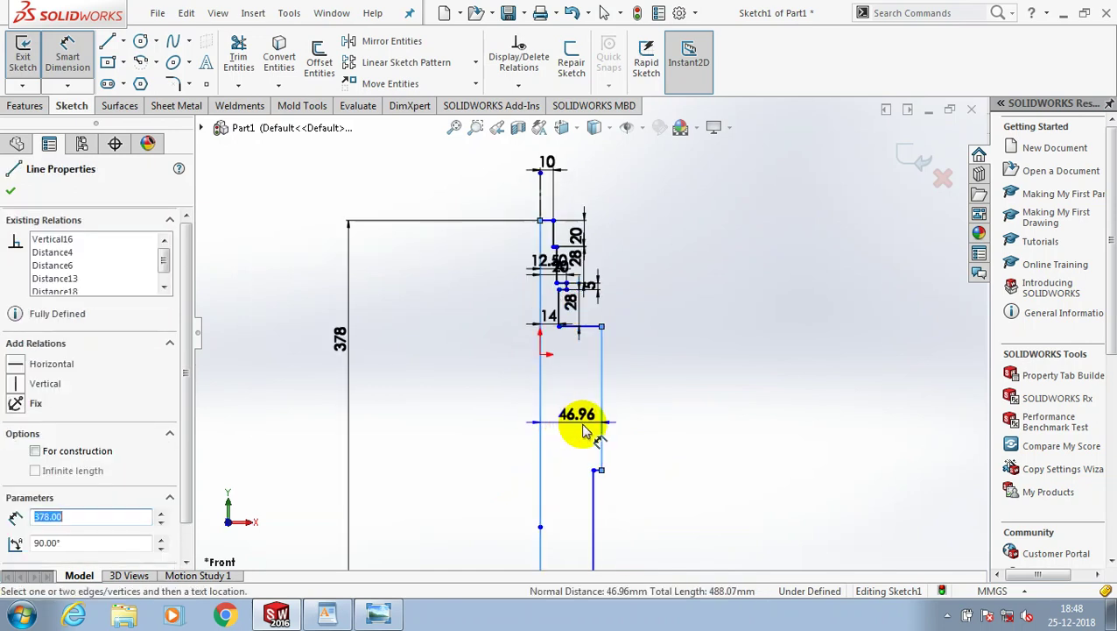
{"action": "left_click", "coordinate": [585, 429]}
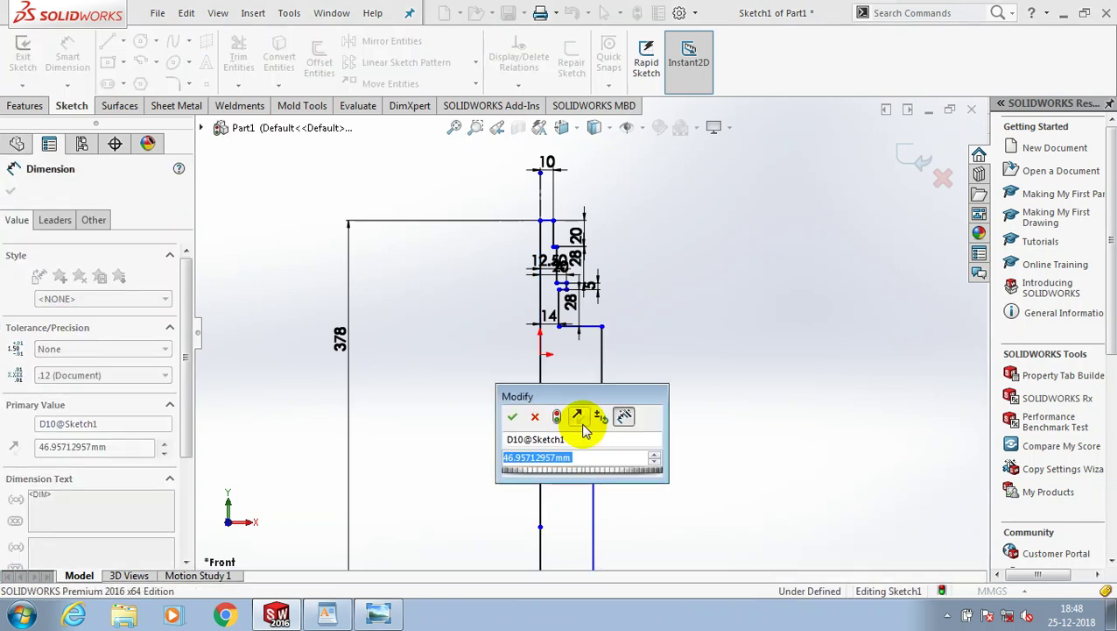
{"action": "type", "text": "17"}
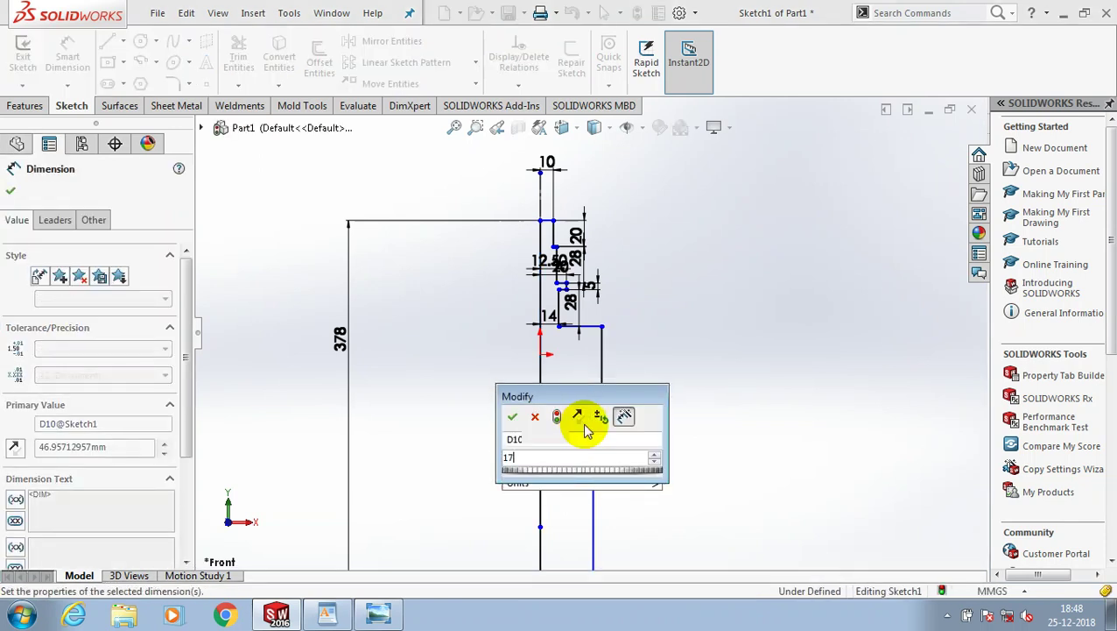
{"action": "key", "text": "Return"}
Step: Set the lower vertical line lengths to 85 mm and 180 mm
{"action": "scroll", "coordinate": [613, 390], "scroll_direction": "down", "scroll_amount": 2}
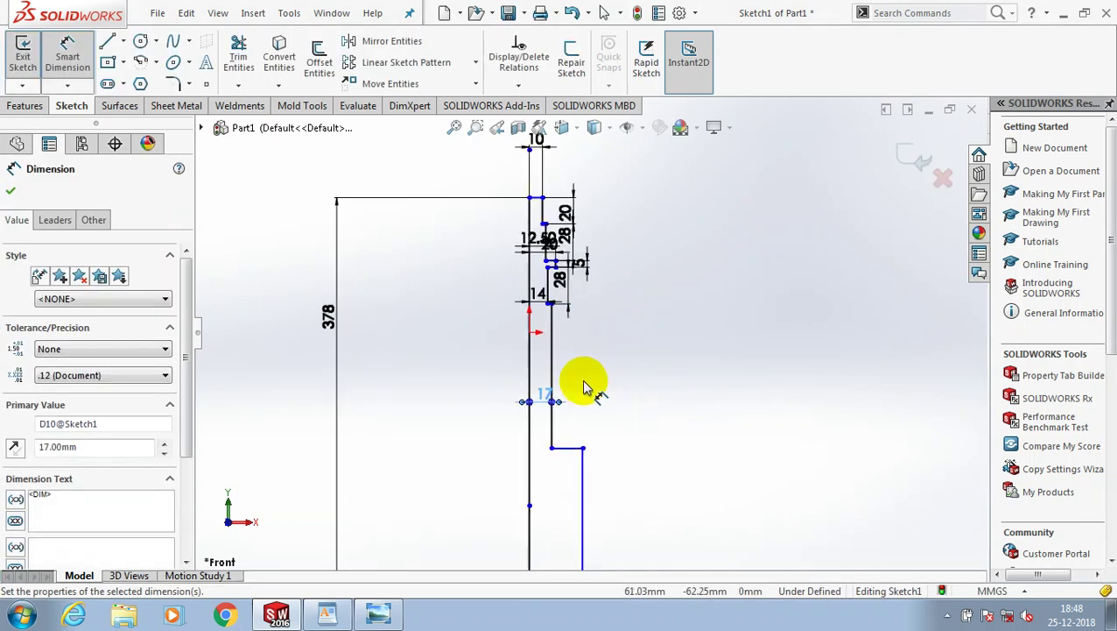
{"action": "scroll", "coordinate": [552, 351], "scroll_direction": "down", "scroll_amount": 2}
{"action": "left_click", "coordinate": [608, 366]}
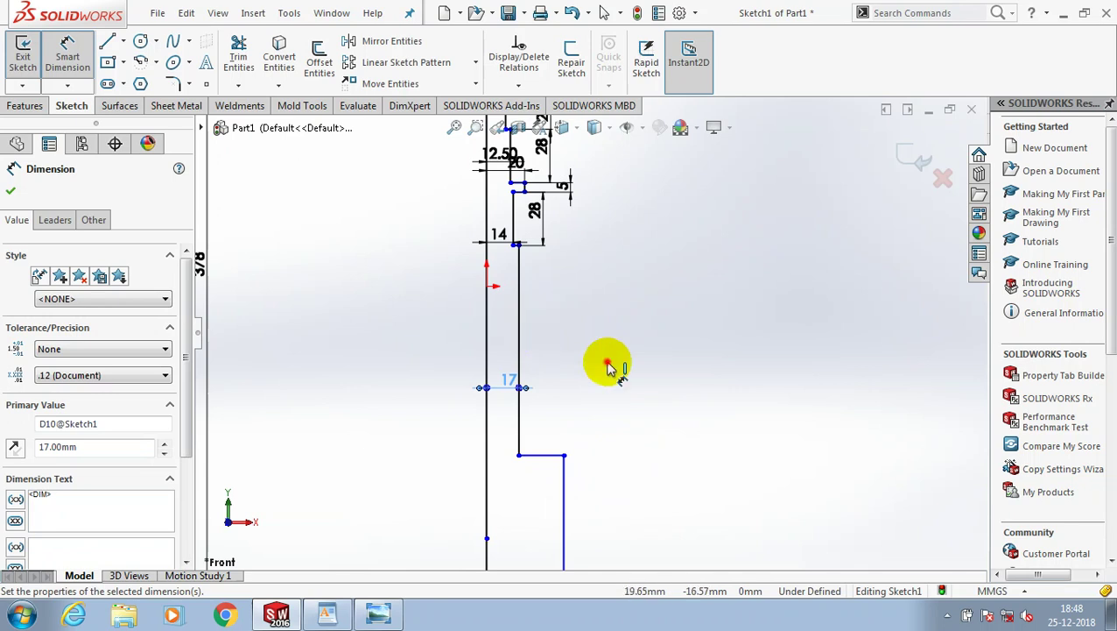
{"action": "left_click", "coordinate": [519, 366]}
{"action": "left_click", "coordinate": [615, 368]}
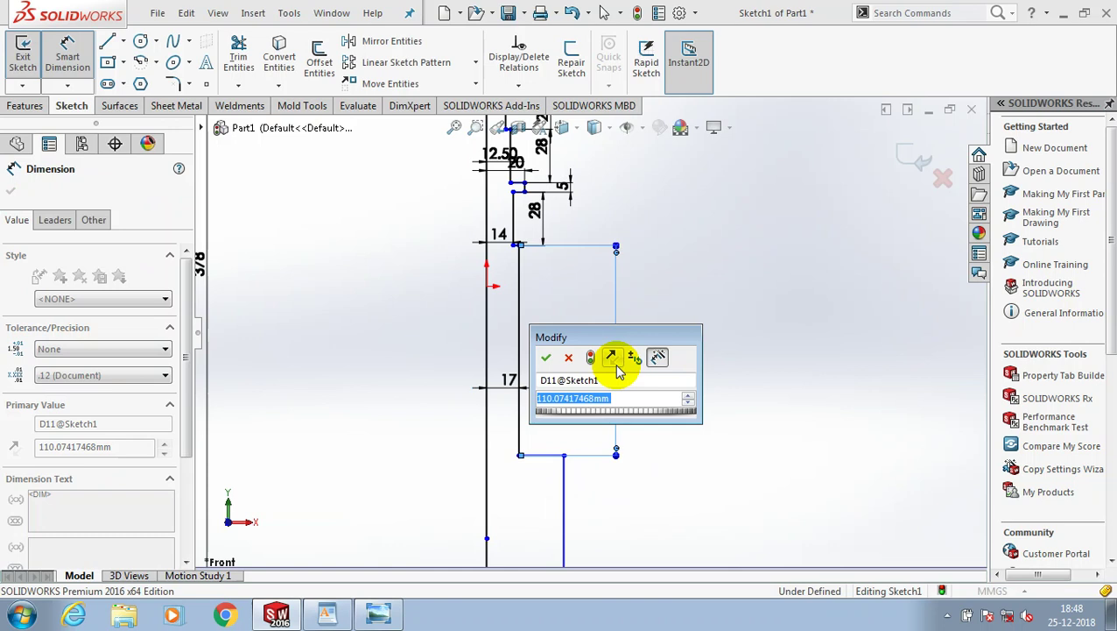
{"action": "type", "text": "85"}
{"action": "key", "text": "Return"}
{"action": "scroll", "coordinate": [615, 436], "scroll_direction": "up", "scroll_amount": 3}
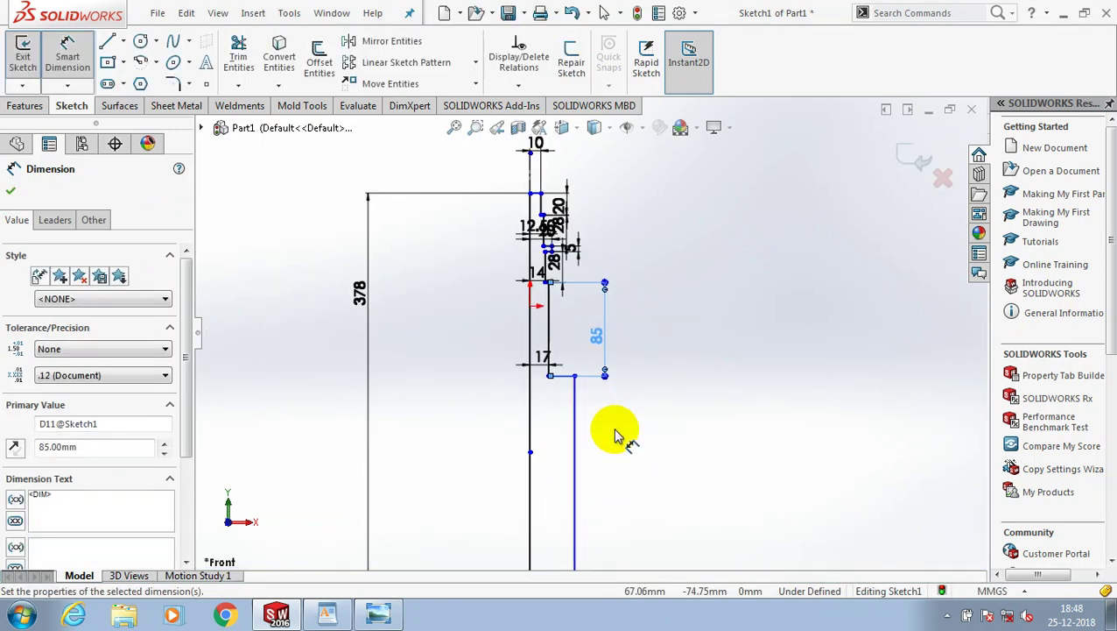
{"action": "scroll", "coordinate": [587, 426], "scroll_direction": "up", "scroll_amount": 2}
{"action": "left_click", "coordinate": [580, 402]}
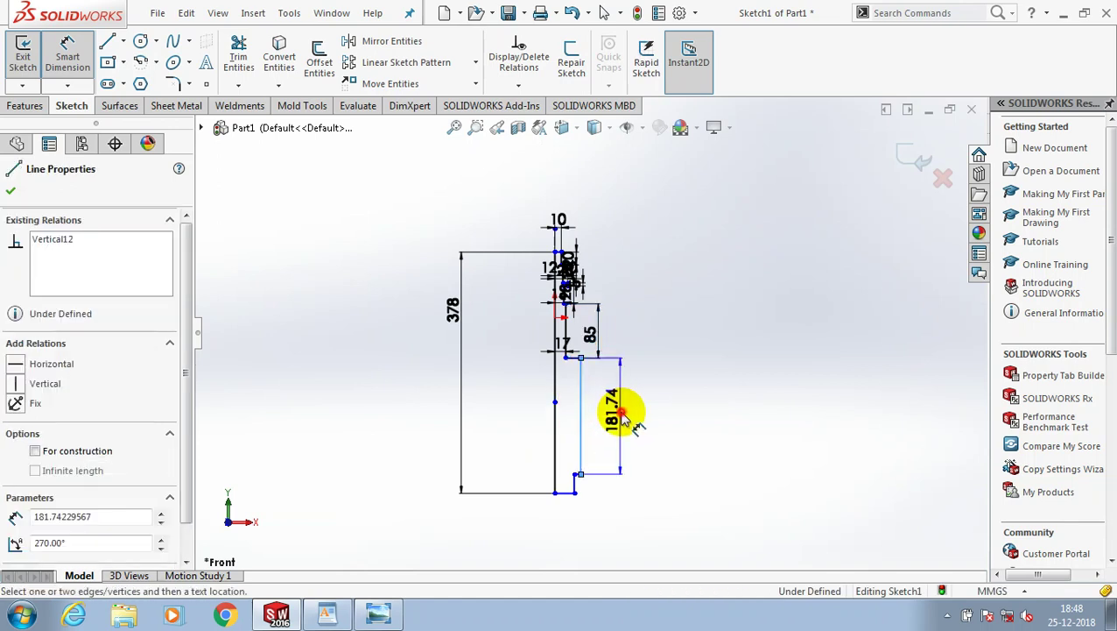
{"action": "left_click", "coordinate": [622, 417]}
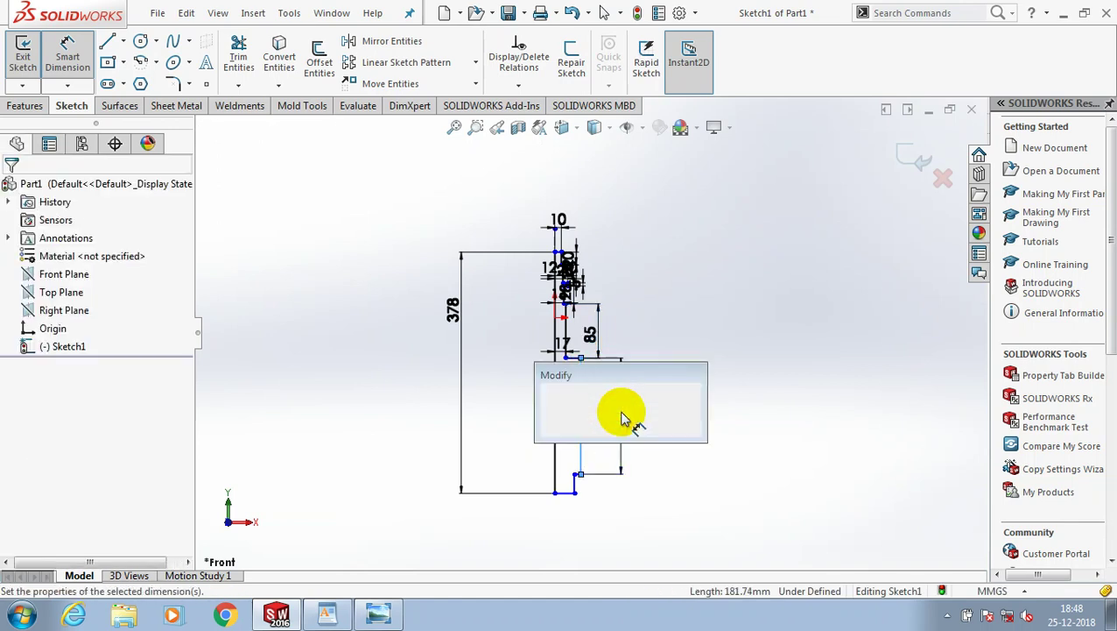
{"action": "type", "text": "180"}
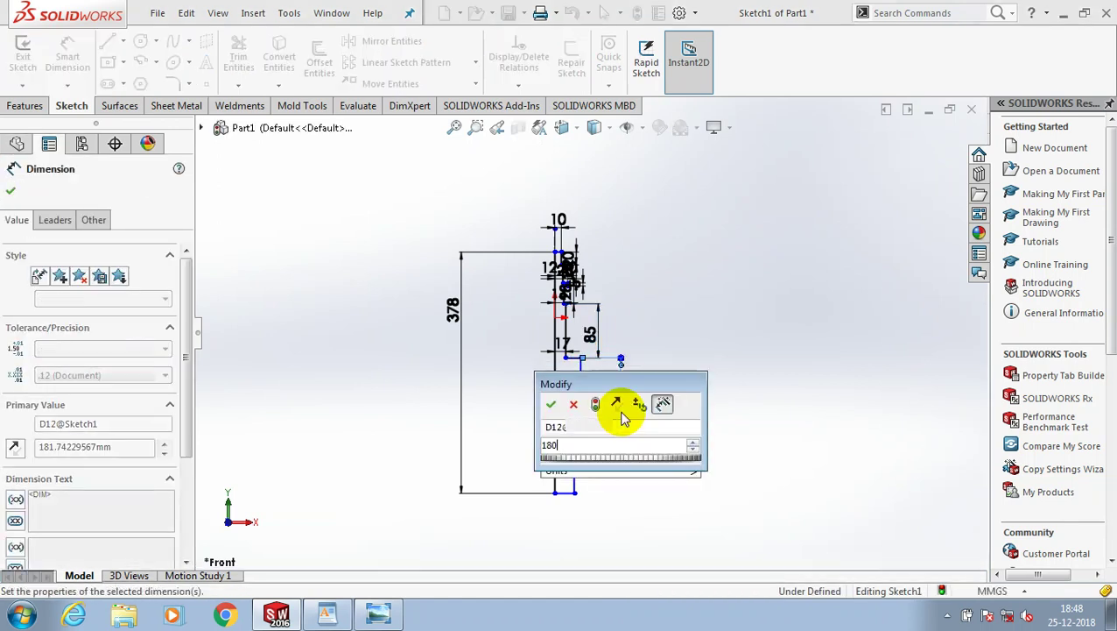
{"action": "key", "text": "Return"}
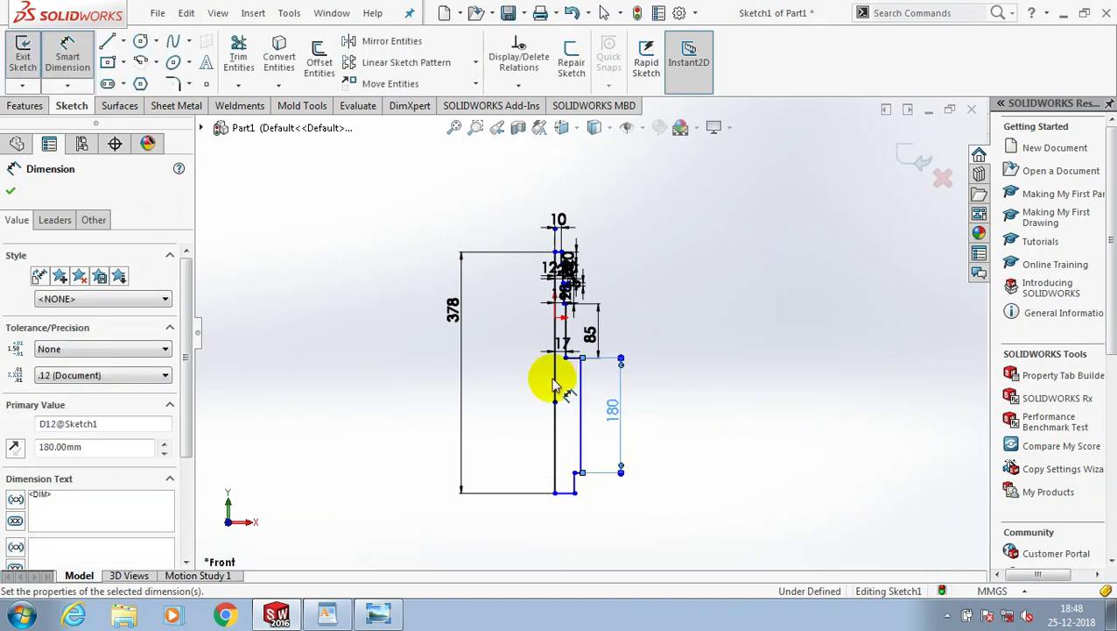
Step: Offset the lower profile line 14 mm from the centre line and set the bottom gap to 11 mm
{"action": "scroll", "coordinate": [554, 385], "scroll_direction": "down", "scroll_amount": 3}
{"action": "left_click", "coordinate": [543, 363]}
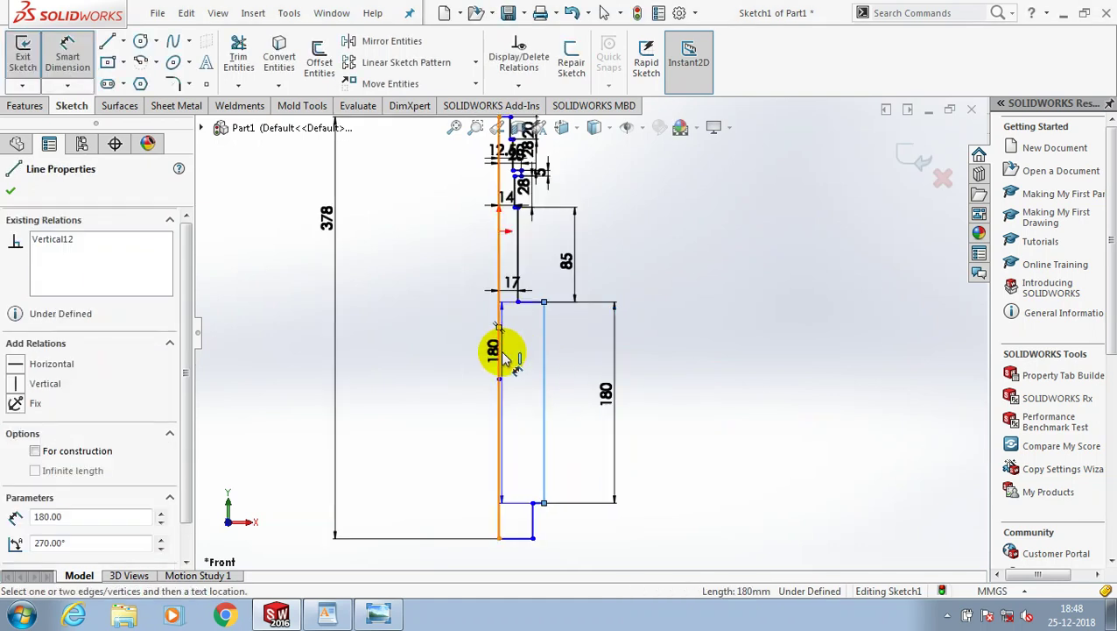
{"action": "left_click", "coordinate": [501, 363]}
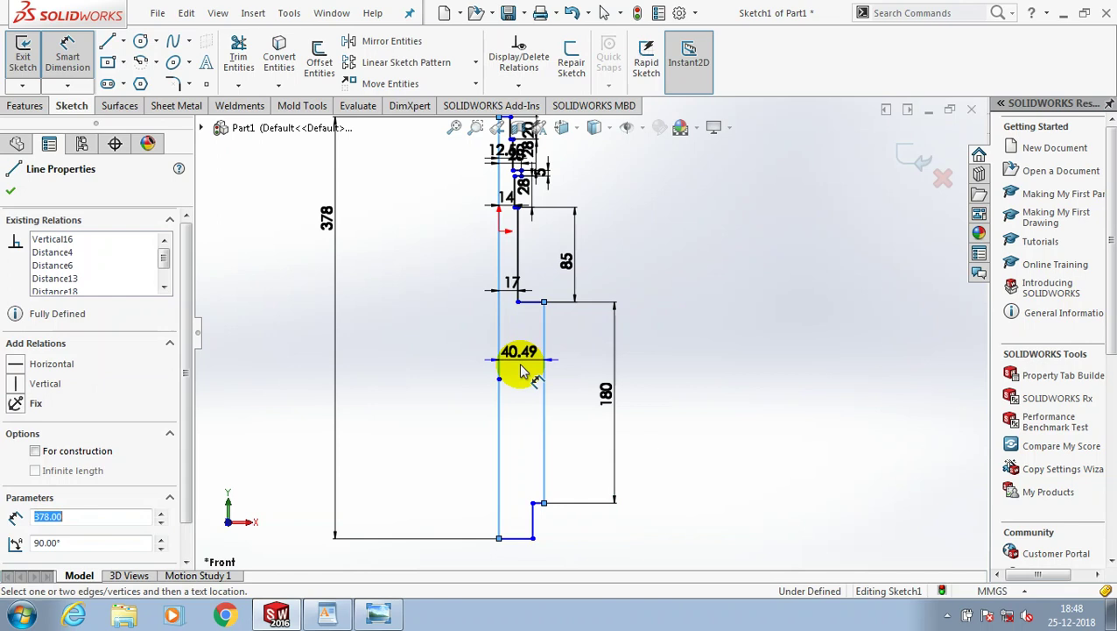
{"action": "left_click", "coordinate": [521, 371]}
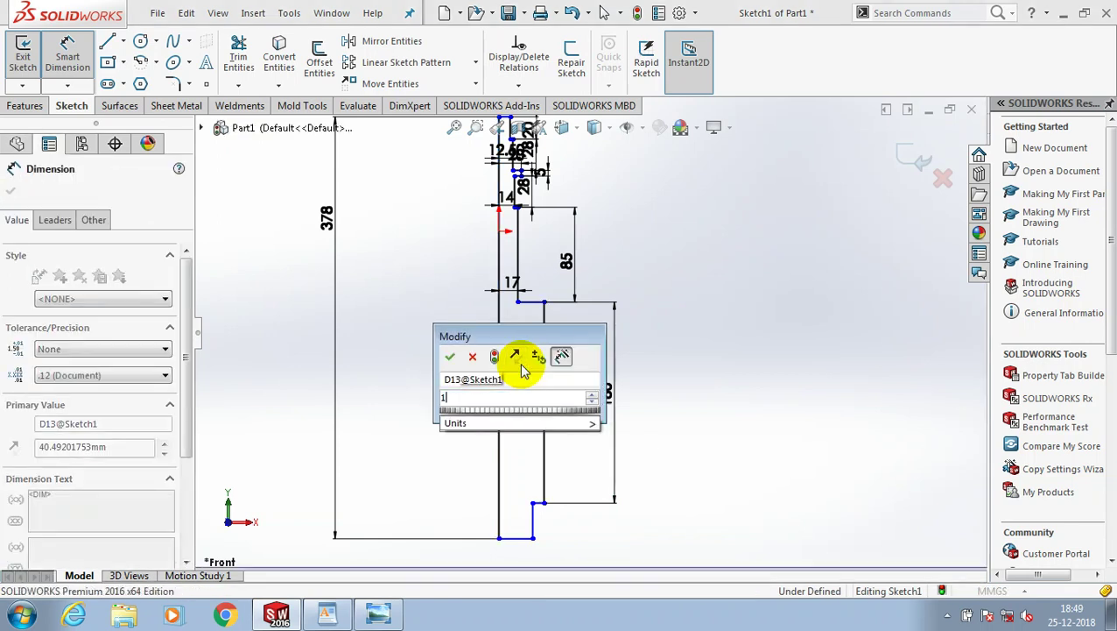
{"action": "type", "text": "14"}
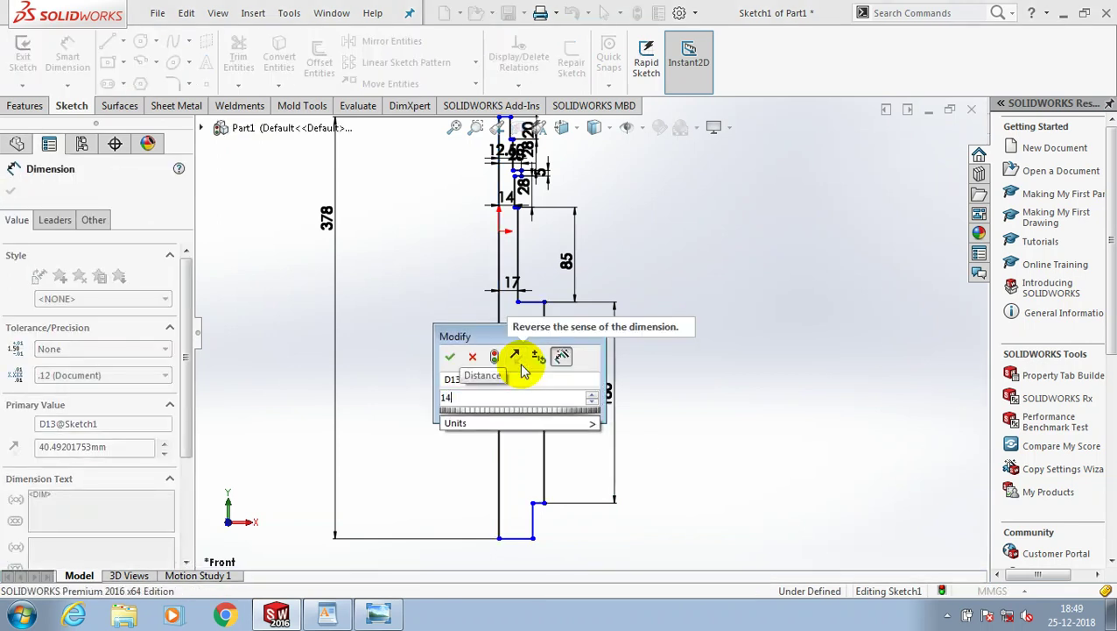
{"action": "key", "text": "Return"}
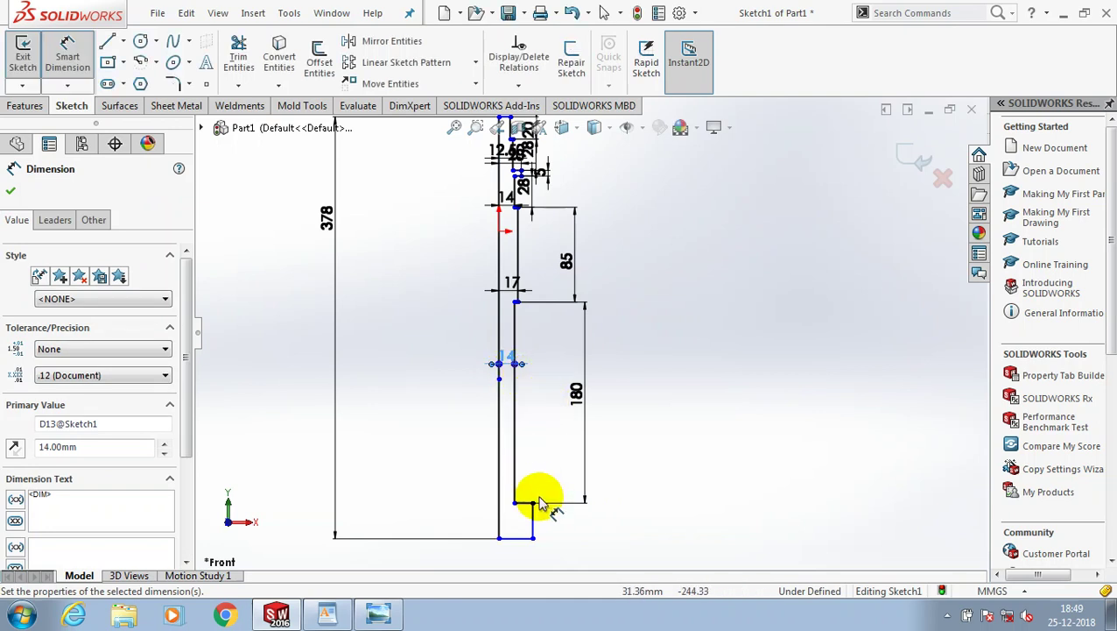
{"action": "scroll", "coordinate": [541, 504], "scroll_direction": "down", "scroll_amount": 2}
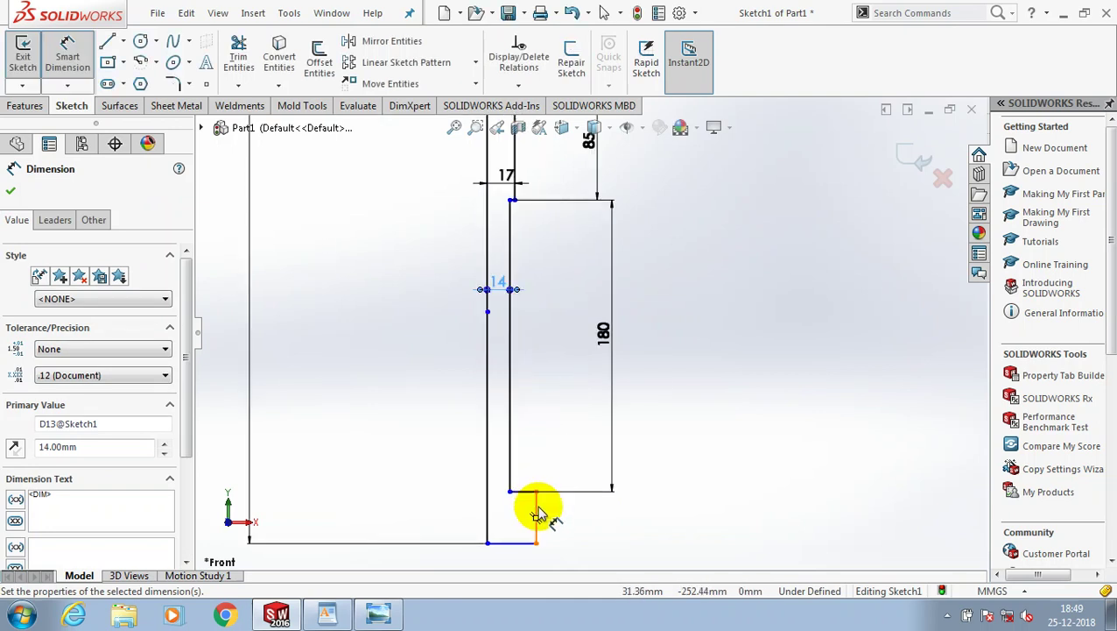
{"action": "left_click", "coordinate": [473, 513]}
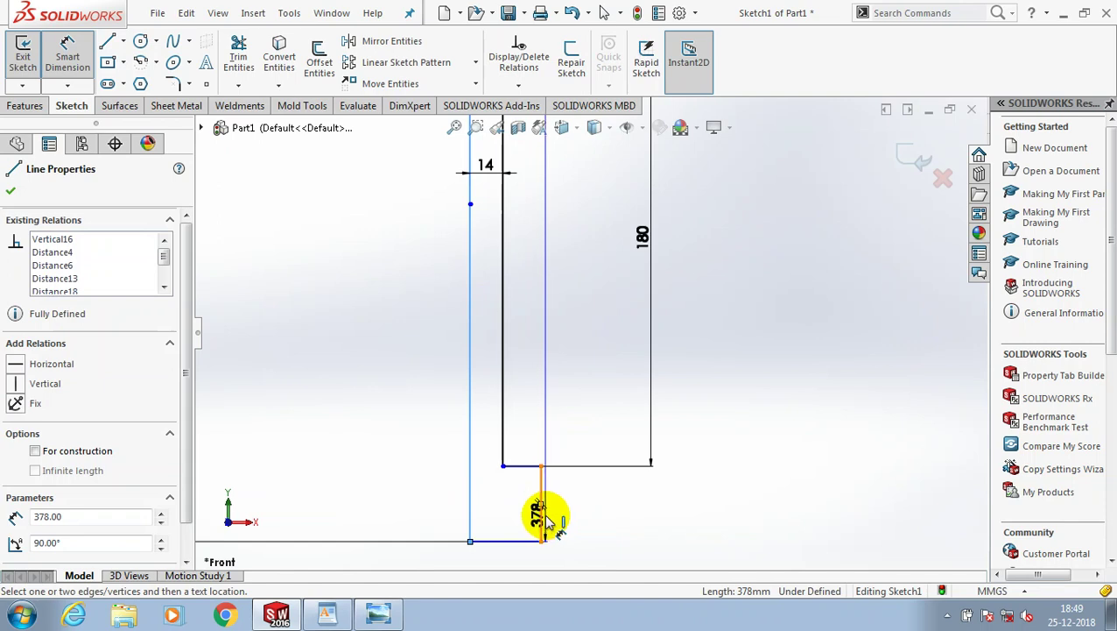
{"action": "left_click", "coordinate": [546, 520]}
{"action": "left_click", "coordinate": [504, 517]}
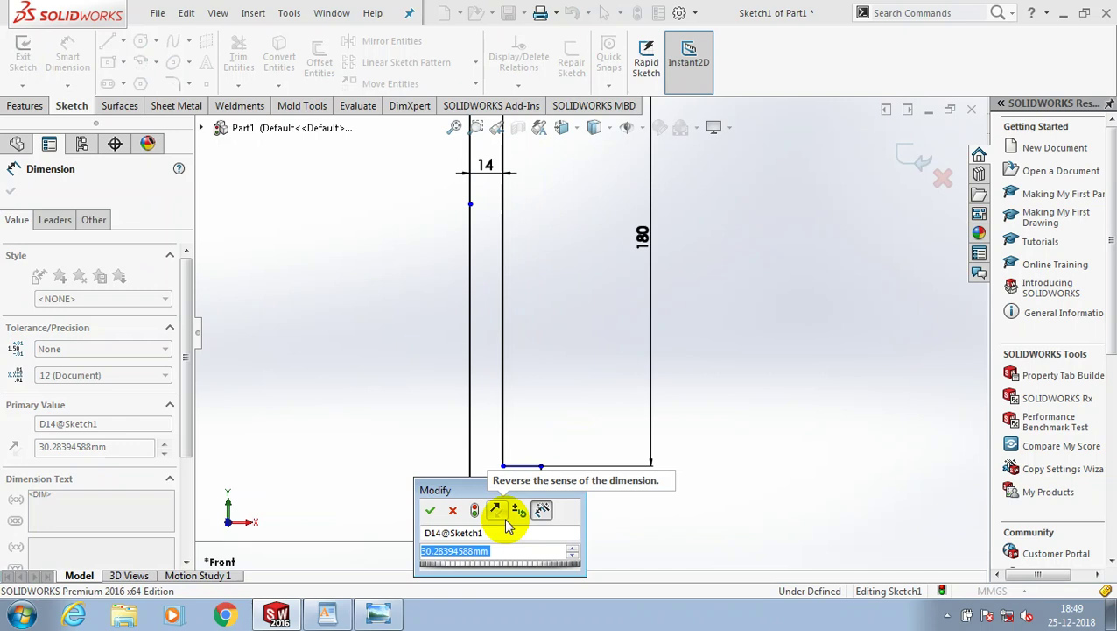
{"action": "type", "text": "11"}
{"action": "key", "text": "Return"}
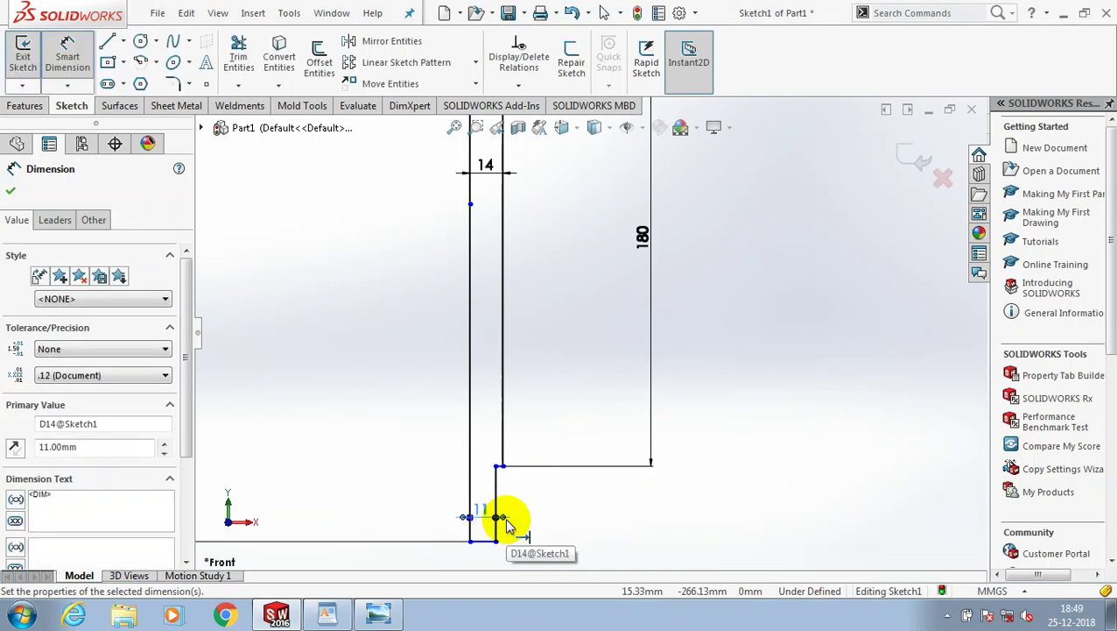
Step: Discard the over-defining 32 dimension and exit the sketch
{"action": "left_click", "coordinate": [497, 487]}
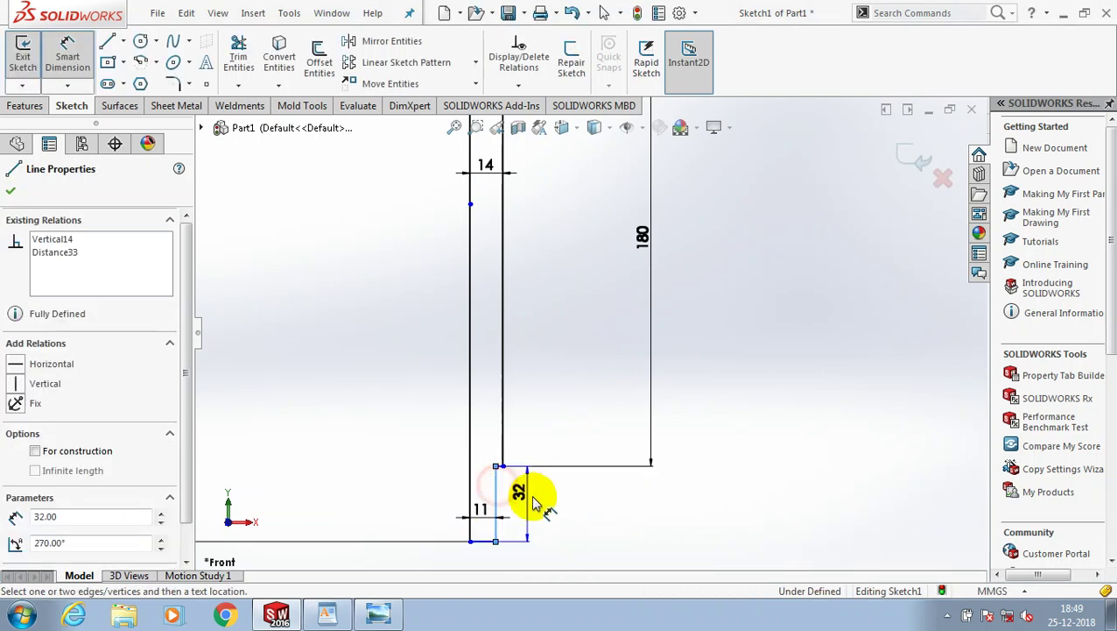
{"action": "left_click", "coordinate": [536, 504]}
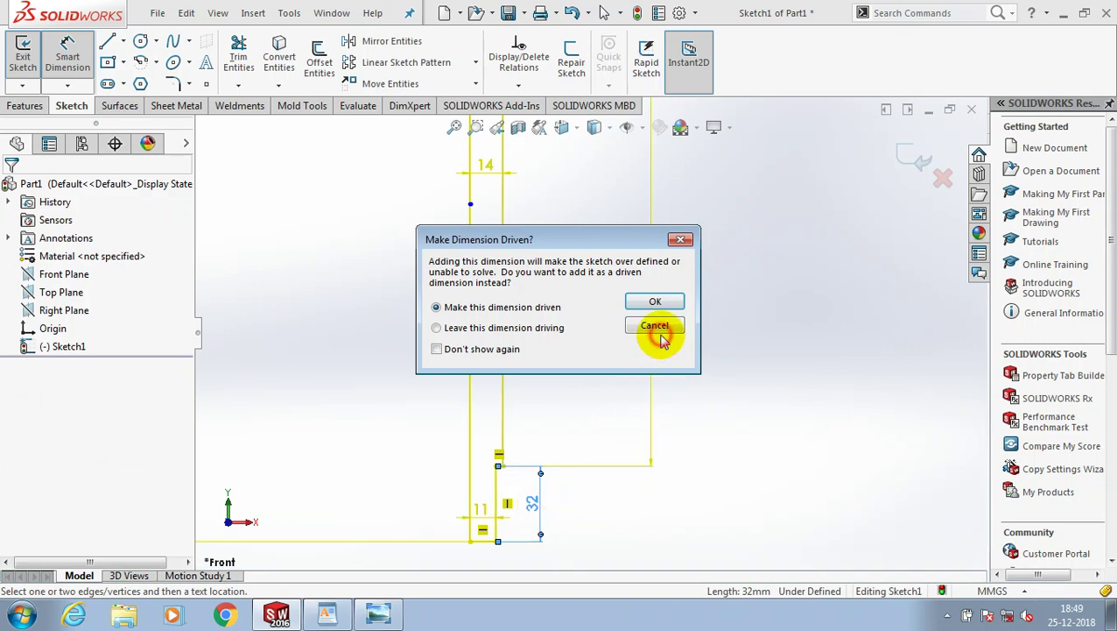
{"action": "left_click", "coordinate": [656, 329]}
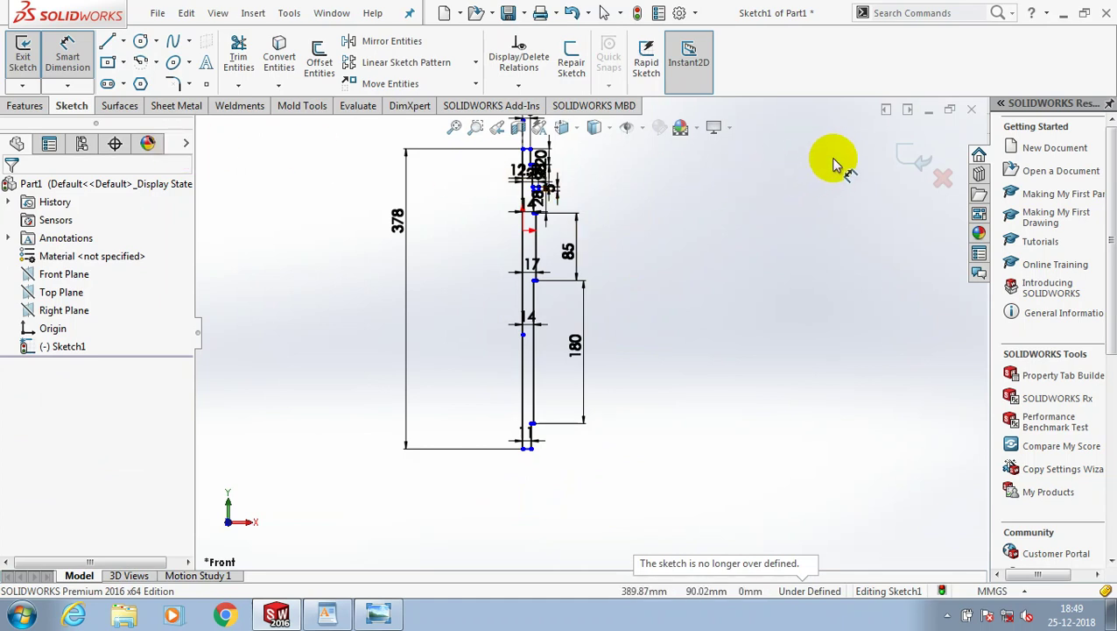
{"action": "left_click", "coordinate": [914, 157]}
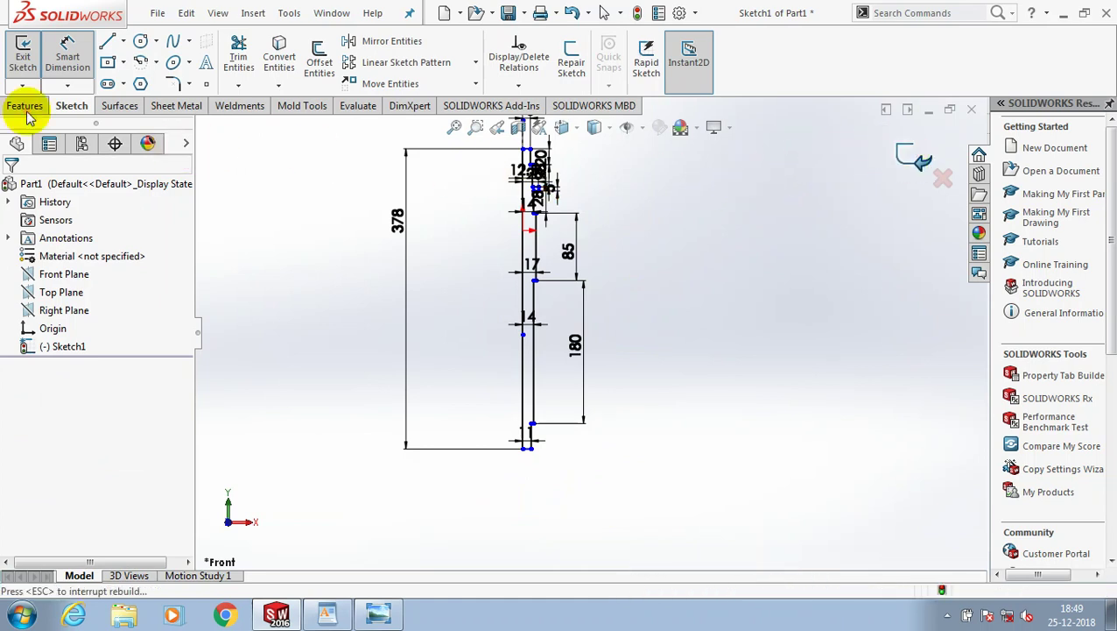
Step: Revolve Sketch1 a full 360° about its centreline into the solid stepped spindle
{"action": "left_click", "coordinate": [25, 105]}
{"action": "left_click", "coordinate": [81, 61]}
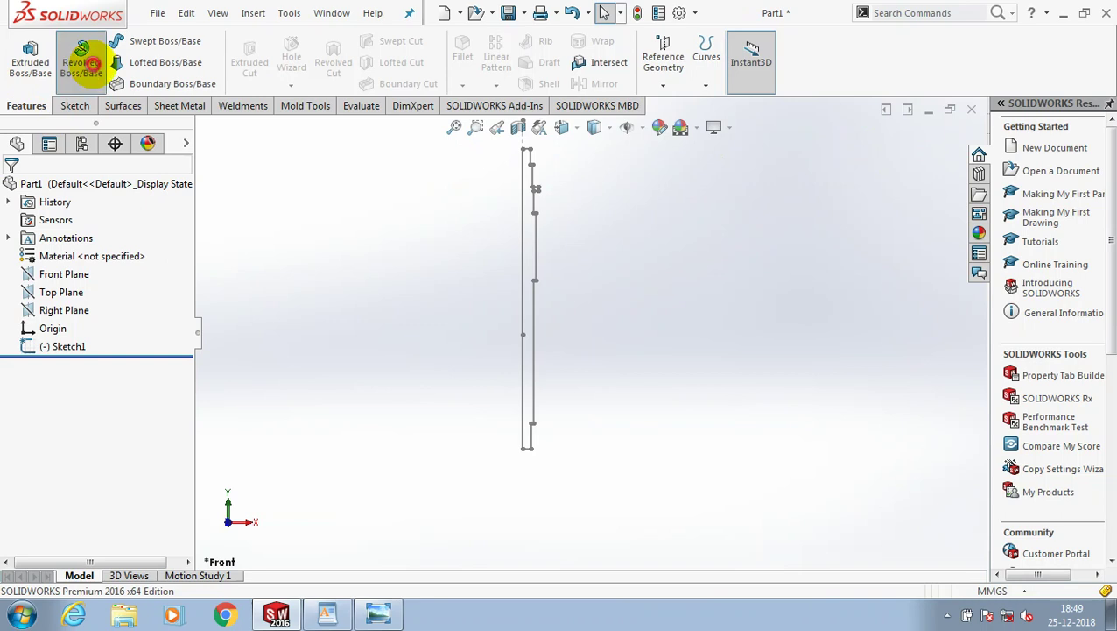
{"action": "left_click", "coordinate": [548, 322]}
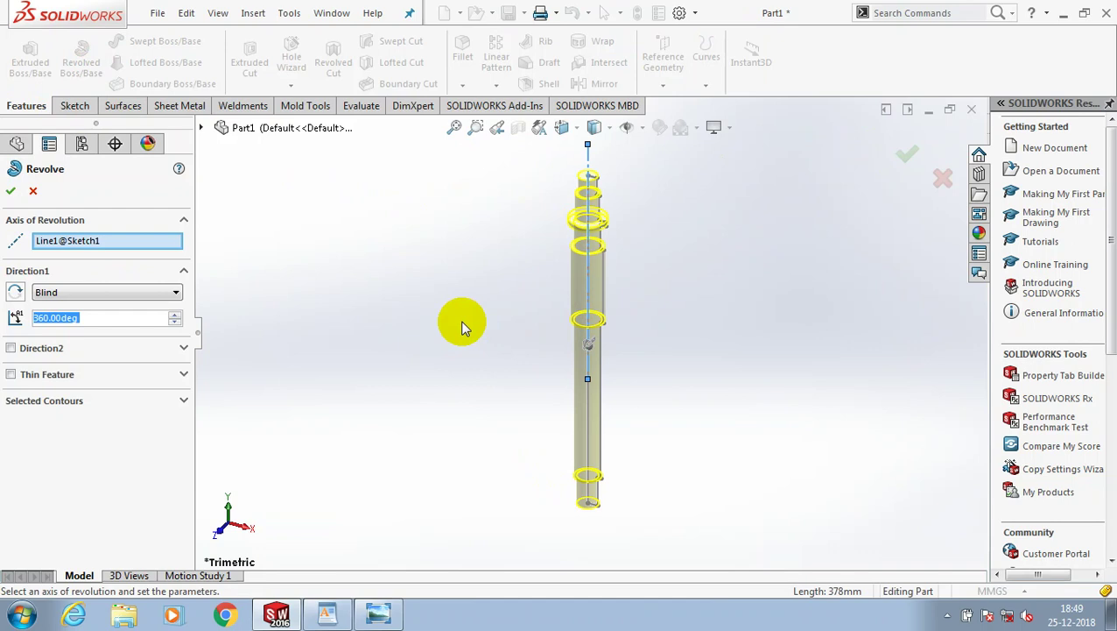
{"action": "right_click", "coordinate": [269, 274]}
{"action": "left_click", "coordinate": [390, 293]}
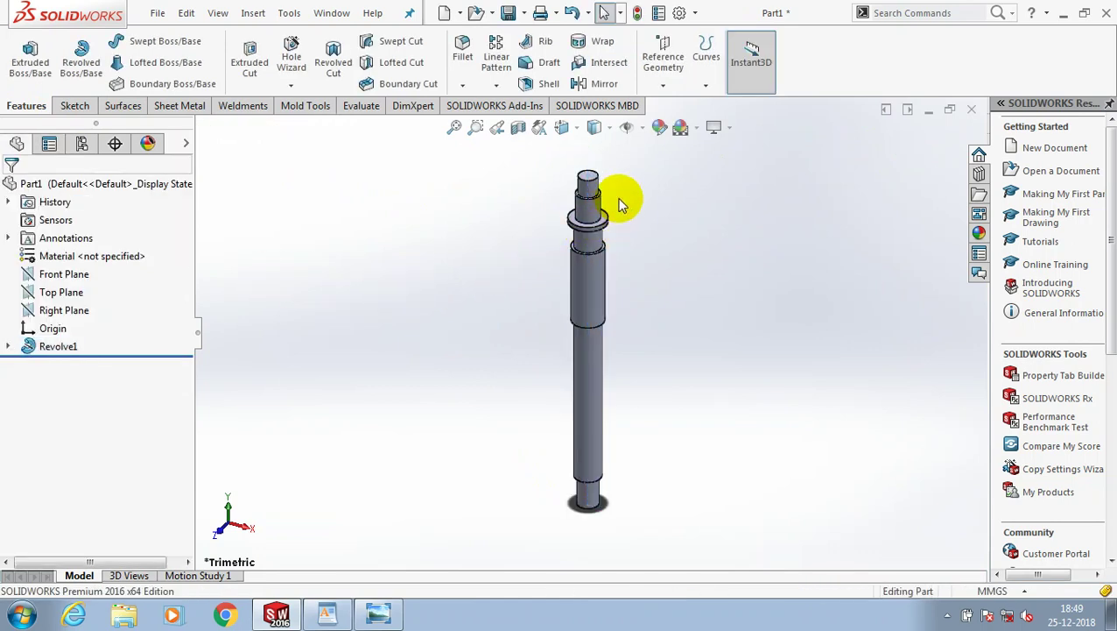
Step: Turn the view normal to the Front Plane
{"action": "scroll", "coordinate": [620, 204], "scroll_direction": "down", "scroll_amount": 2}
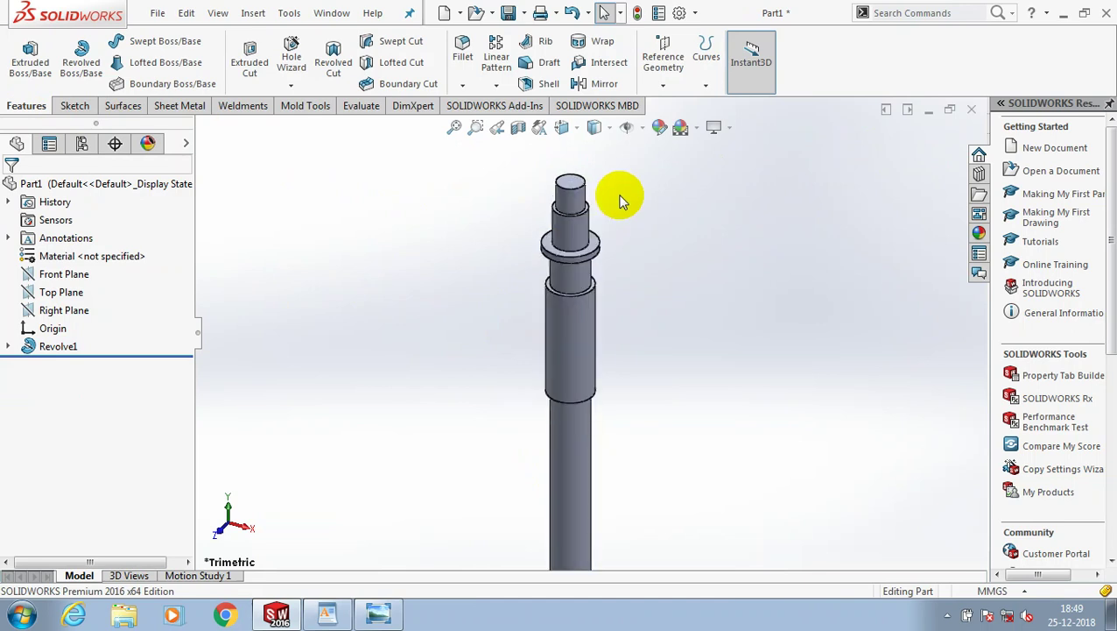
{"action": "scroll", "coordinate": [619, 201], "scroll_direction": "up", "scroll_amount": 3}
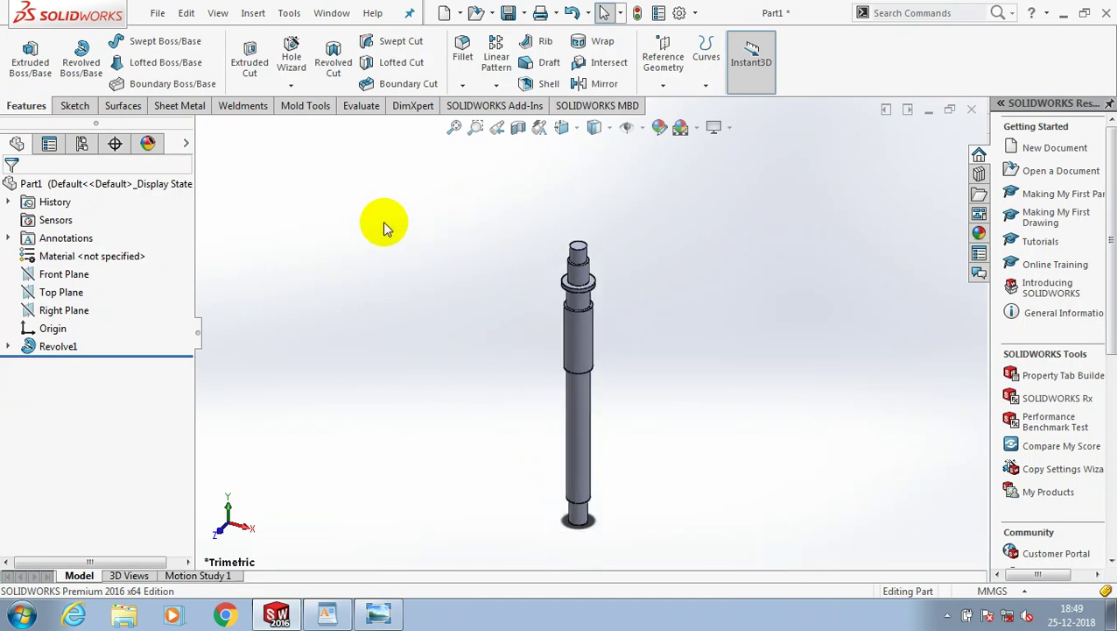
{"action": "right_click", "coordinate": [65, 273]}
{"action": "left_click", "coordinate": [137, 256]}
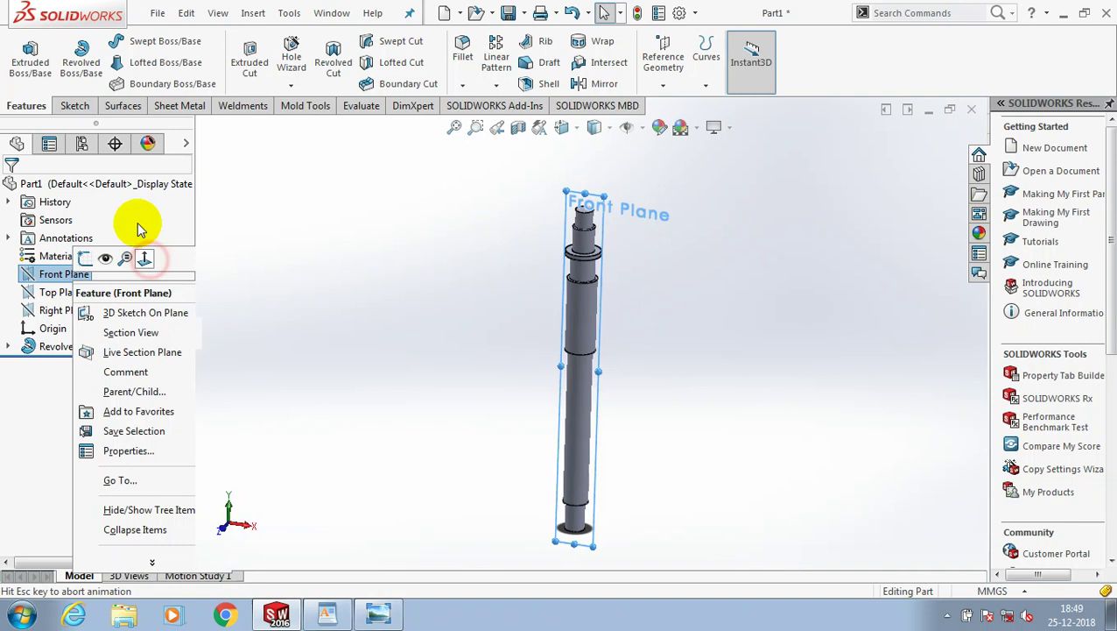
Step: Draw a circle on the shaft's lower end on the Front Plane and dimension it Ø5 mm
{"action": "left_click", "coordinate": [76, 112]}
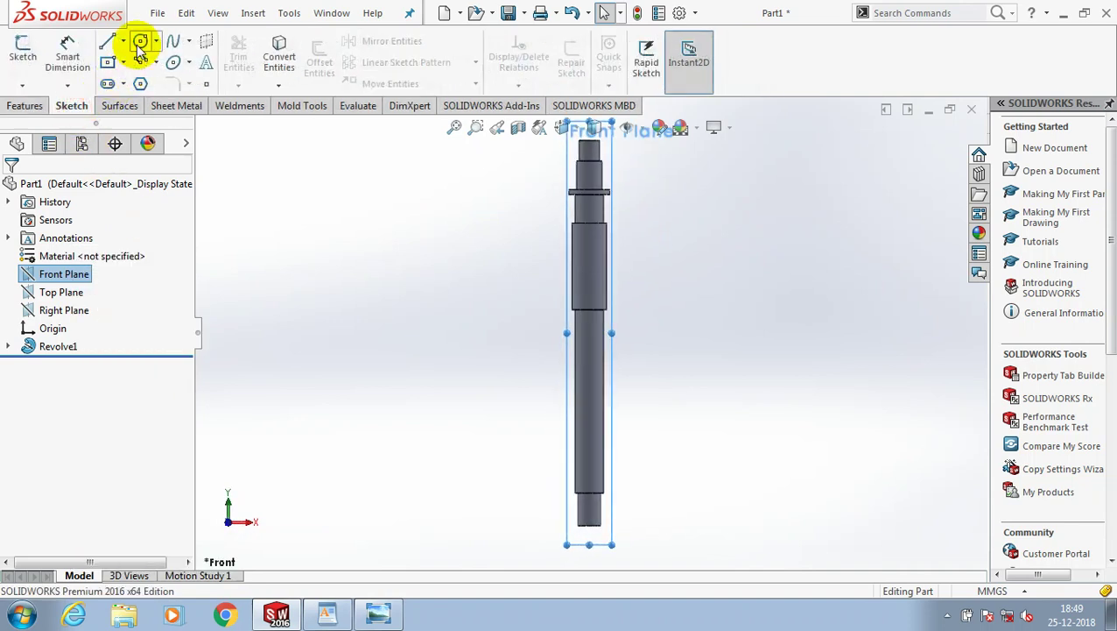
{"action": "left_click", "coordinate": [139, 43]}
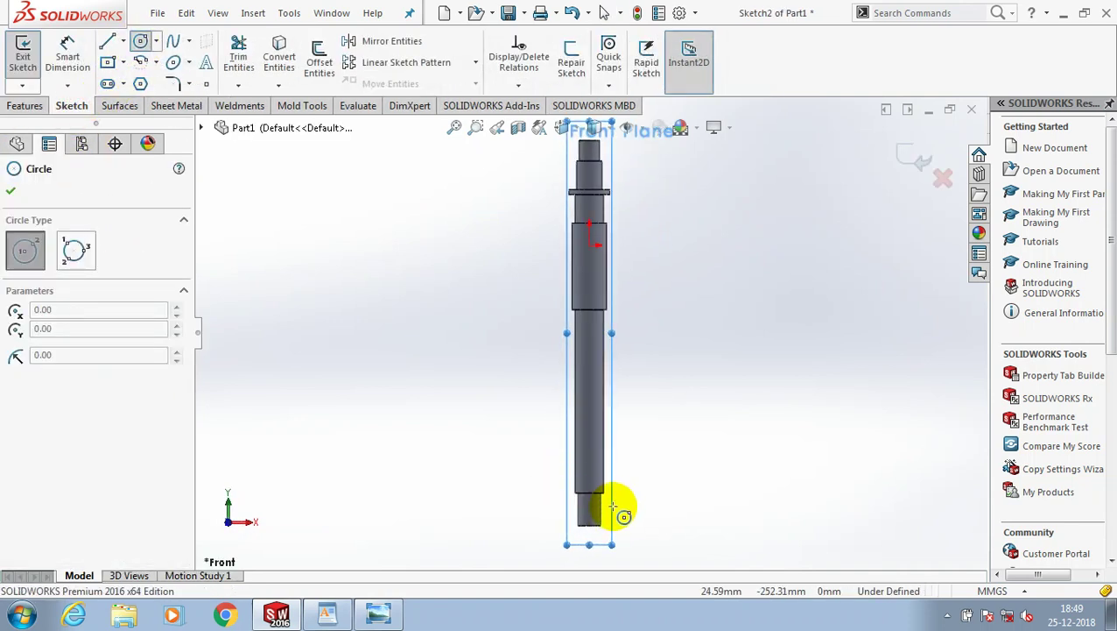
{"action": "scroll", "coordinate": [613, 506], "scroll_direction": "down", "scroll_amount": 3}
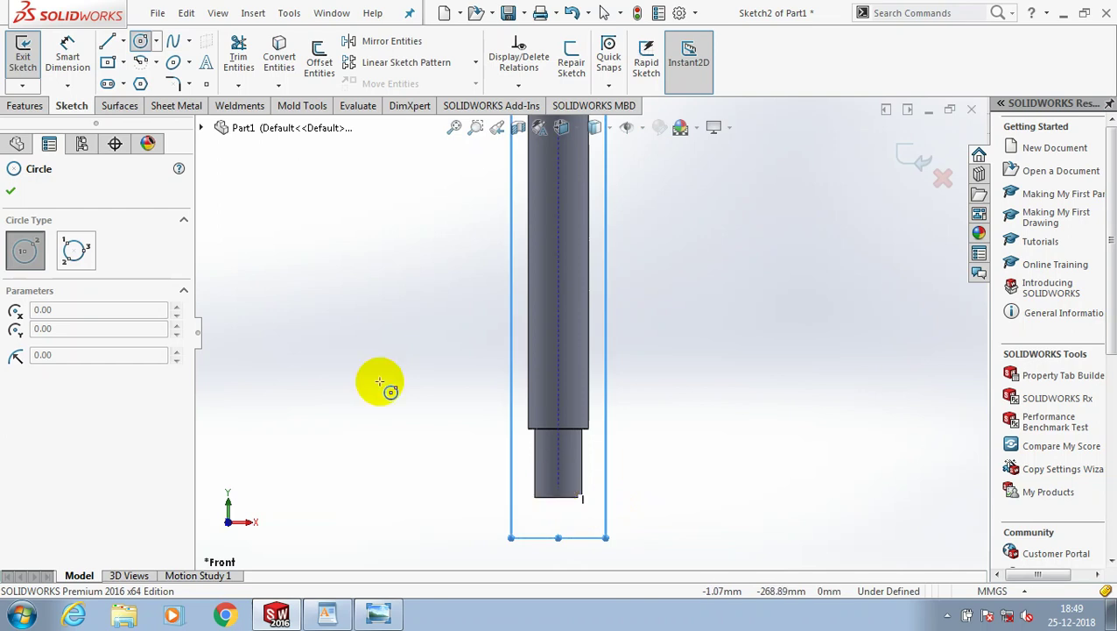
{"action": "left_click", "coordinate": [15, 141]}
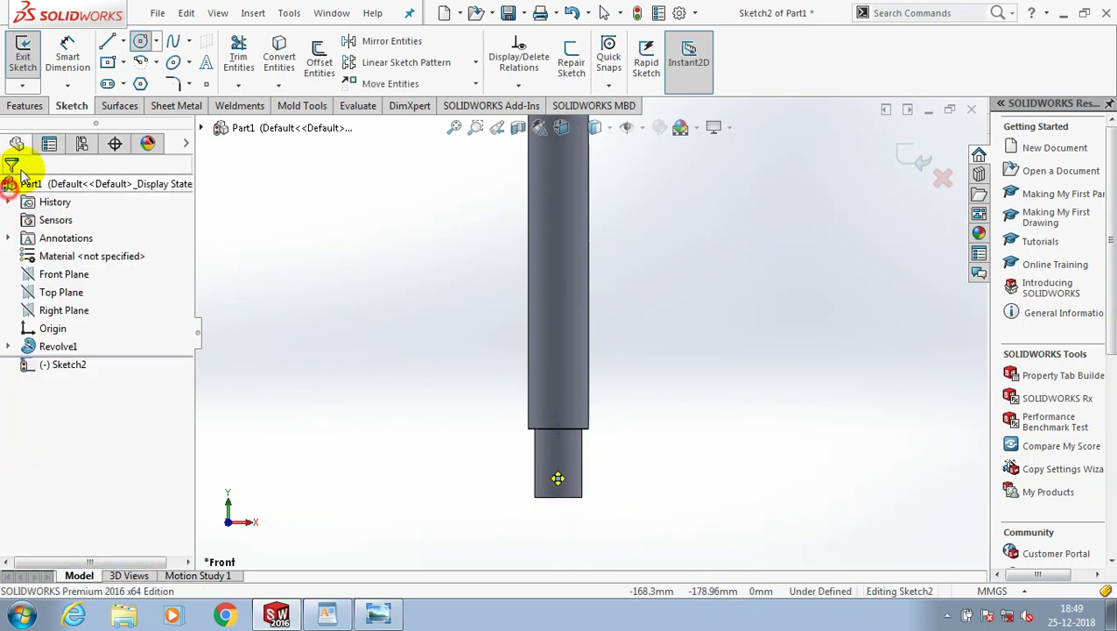
{"action": "left_click", "coordinate": [68, 60]}
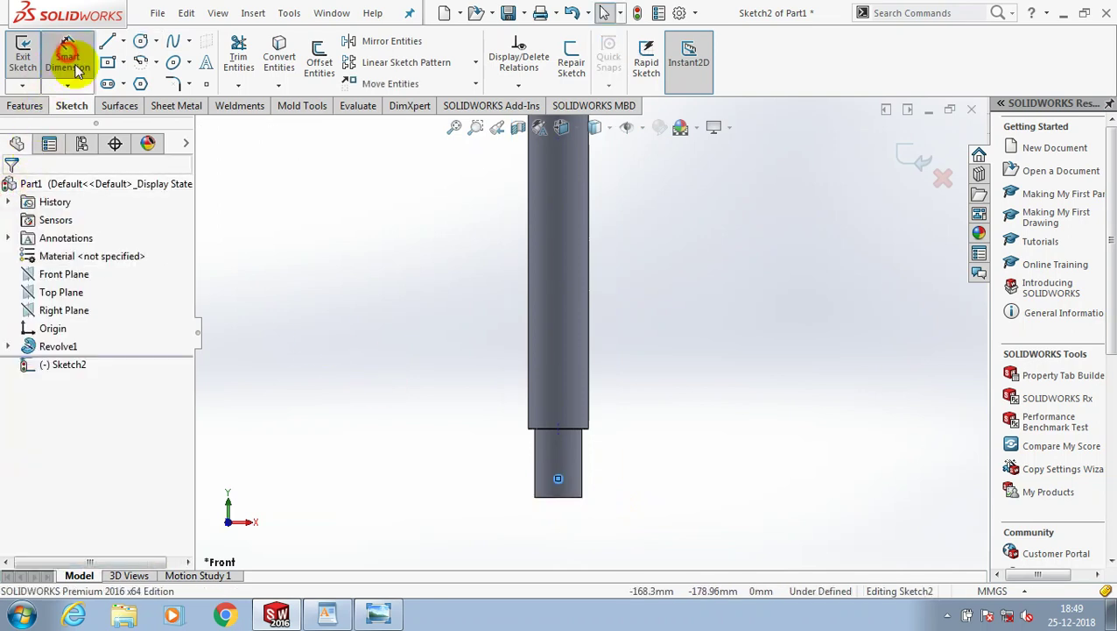
{"action": "left_click", "coordinate": [557, 479]}
{"action": "left_click", "coordinate": [486, 482]}
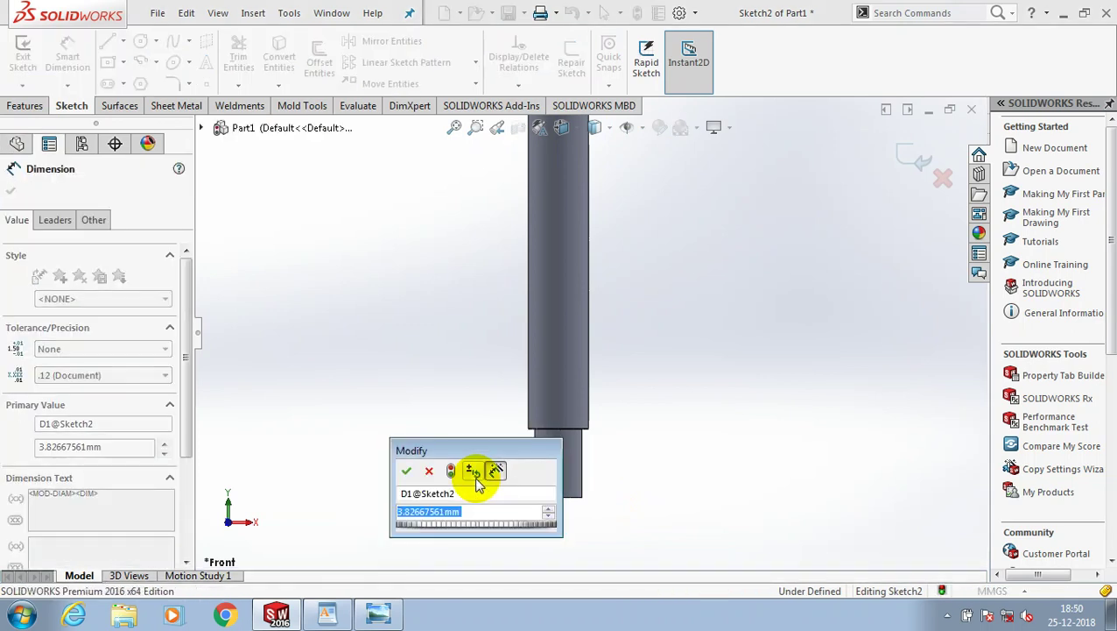
{"action": "type", "text": "5"}
{"action": "key", "text": "Return"}
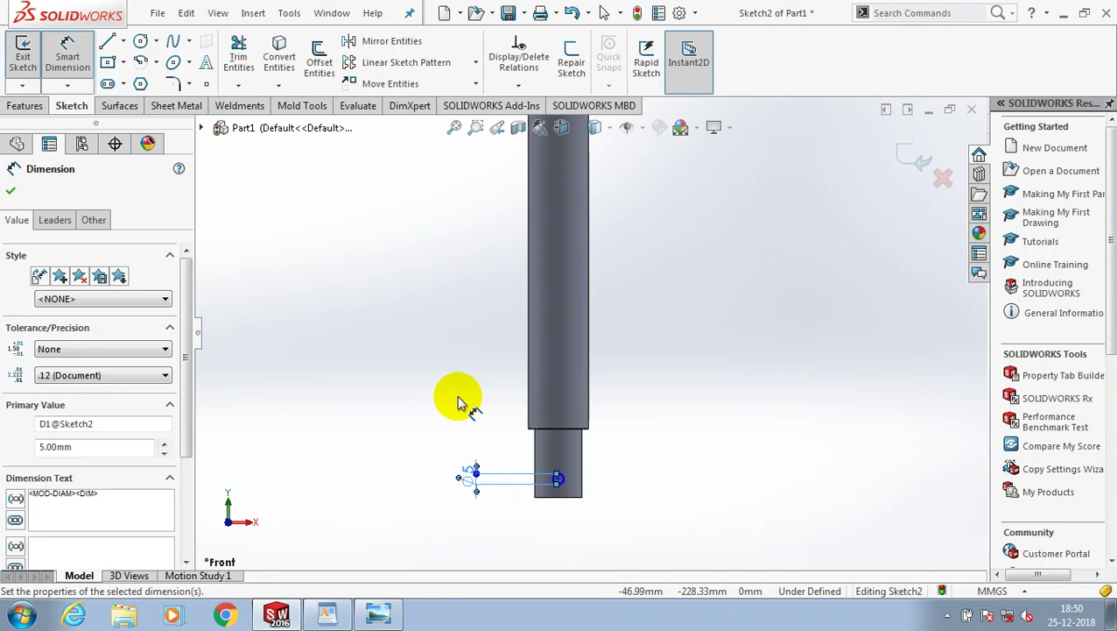
{"action": "scroll", "coordinate": [613, 472], "scroll_direction": "down", "scroll_amount": 2}
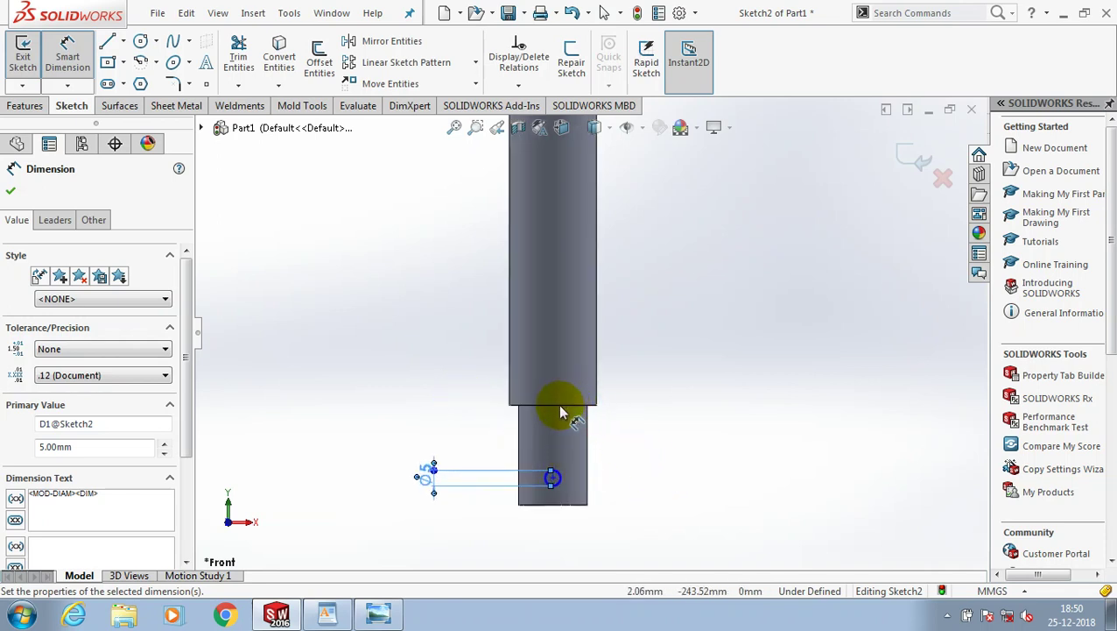
{"action": "key", "text": "Escape"}
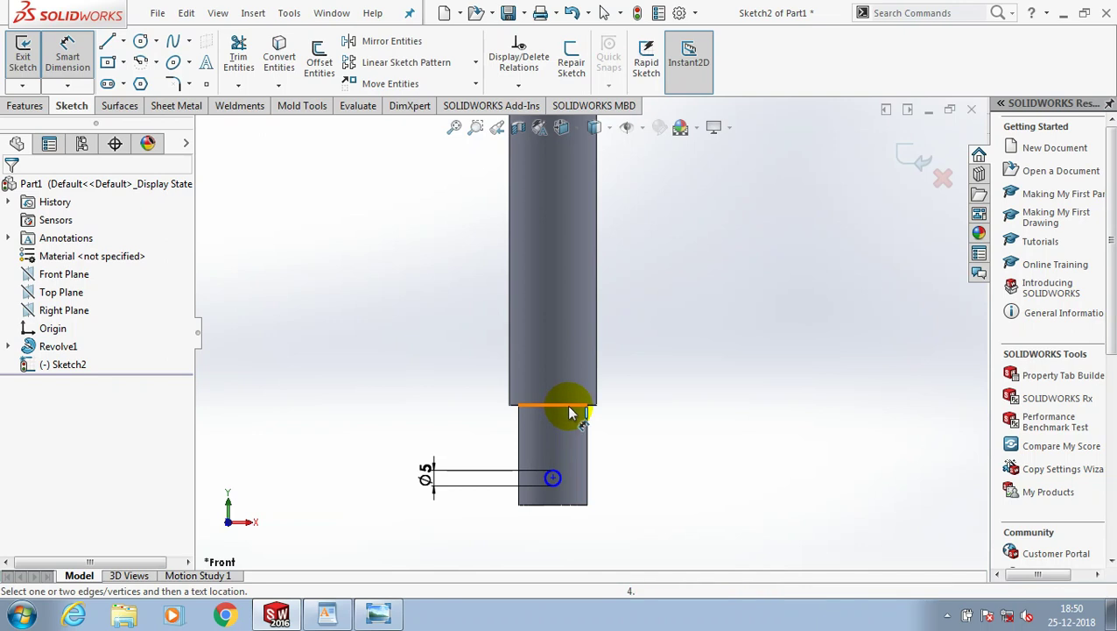
Step: Place the circle's centre 23 mm from the shoulder edge and exit the sketch
{"action": "left_click", "coordinate": [570, 409]}
{"action": "left_click", "coordinate": [553, 477]}
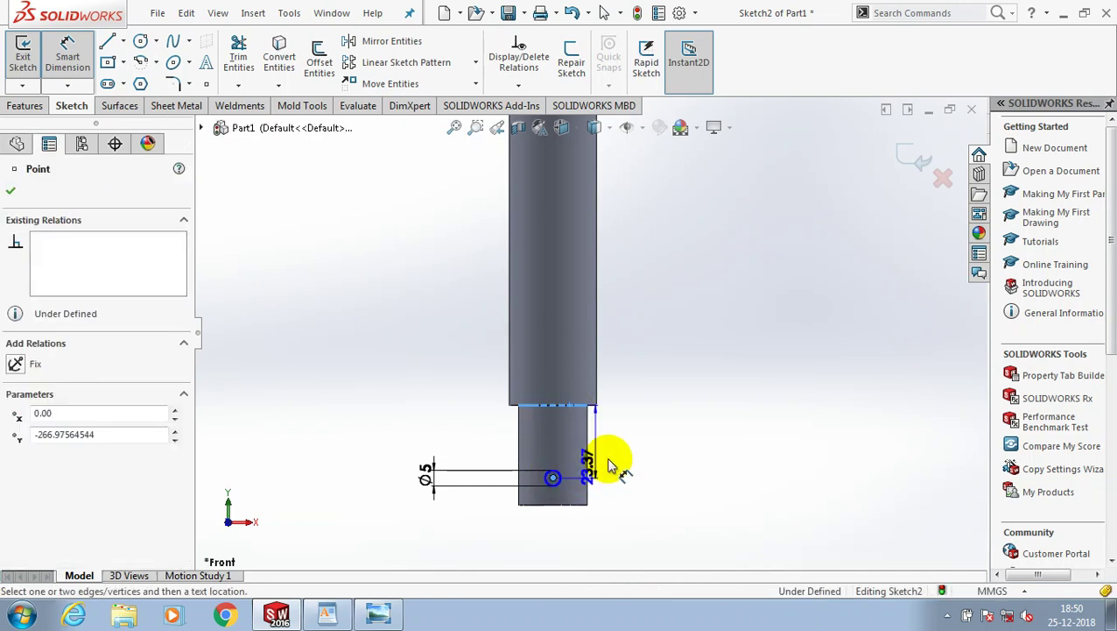
{"action": "left_click", "coordinate": [611, 450]}
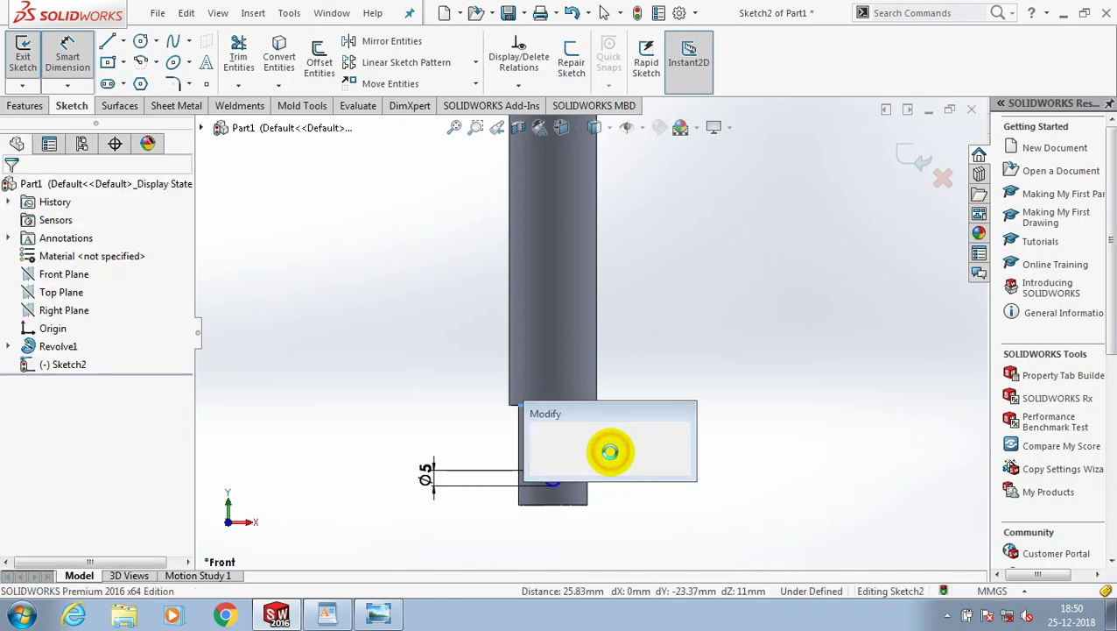
{"action": "type", "text": "2"}
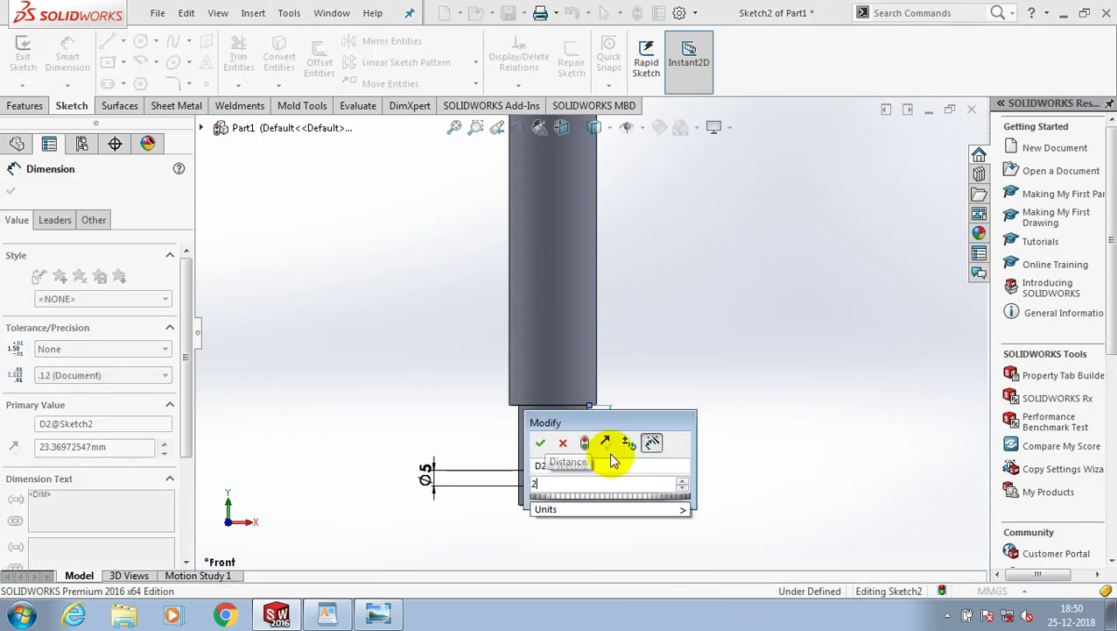
{"action": "type", "text": "3"}
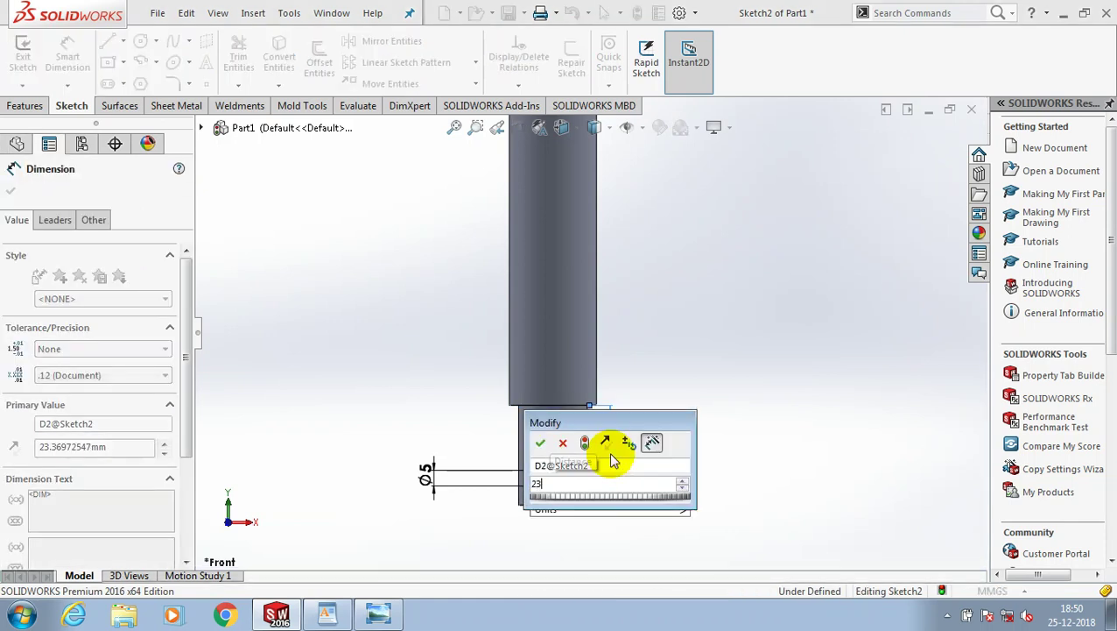
{"action": "key", "text": "Return"}
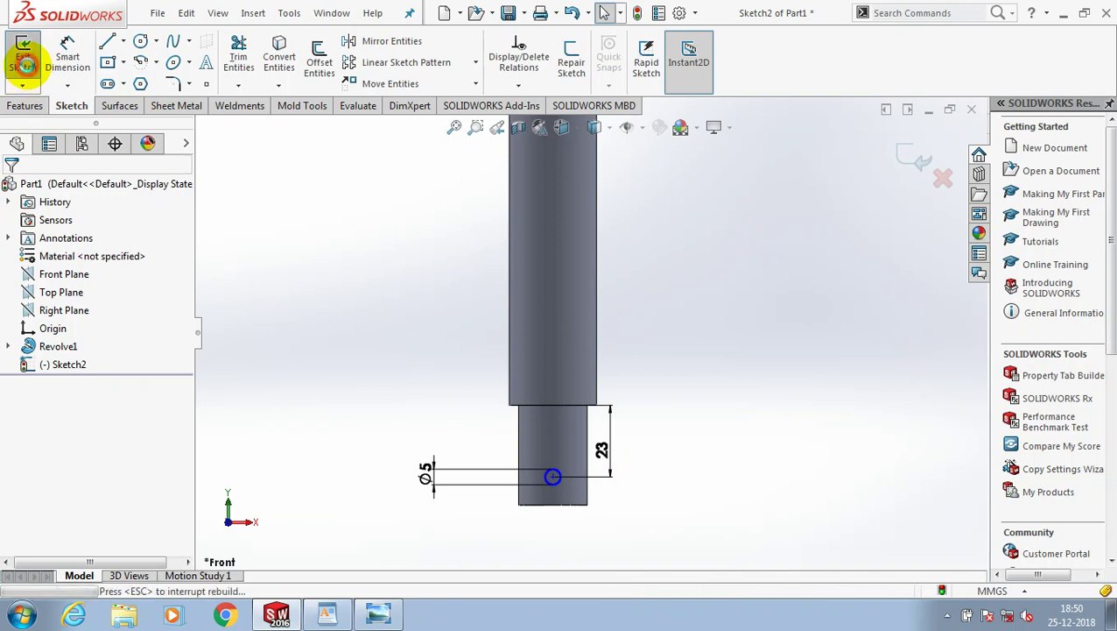
{"action": "left_click", "coordinate": [23, 54]}
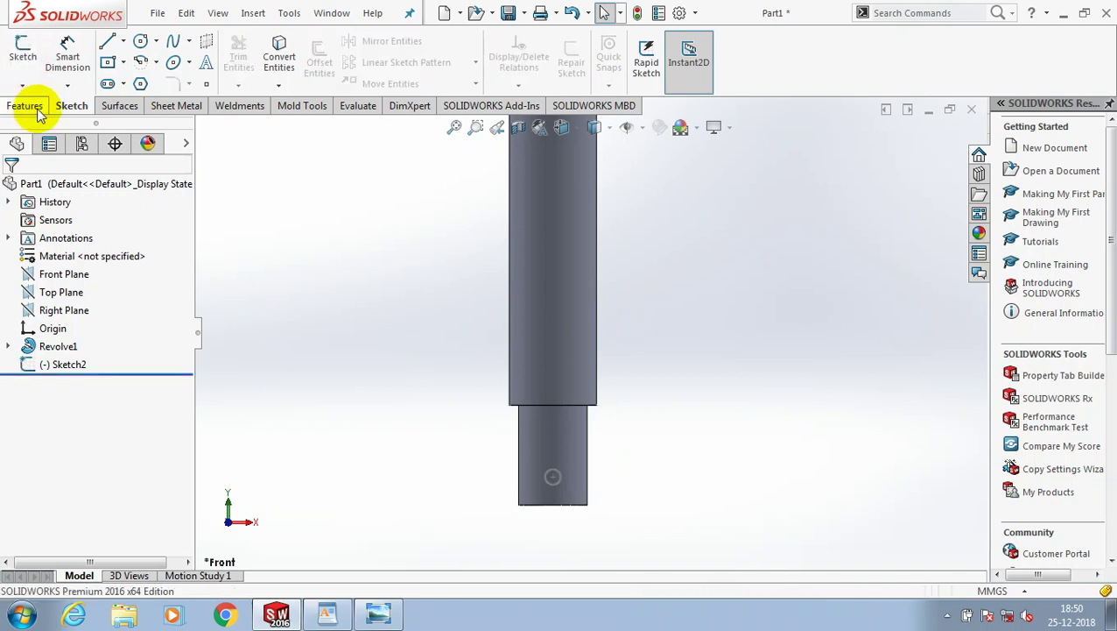
Step: Cut-extrude the Ø5 mm circle Through All in both directions across the shaft
{"action": "left_click", "coordinate": [37, 110]}
{"action": "left_click", "coordinate": [249, 61]}
{"action": "left_click", "coordinate": [553, 480]}
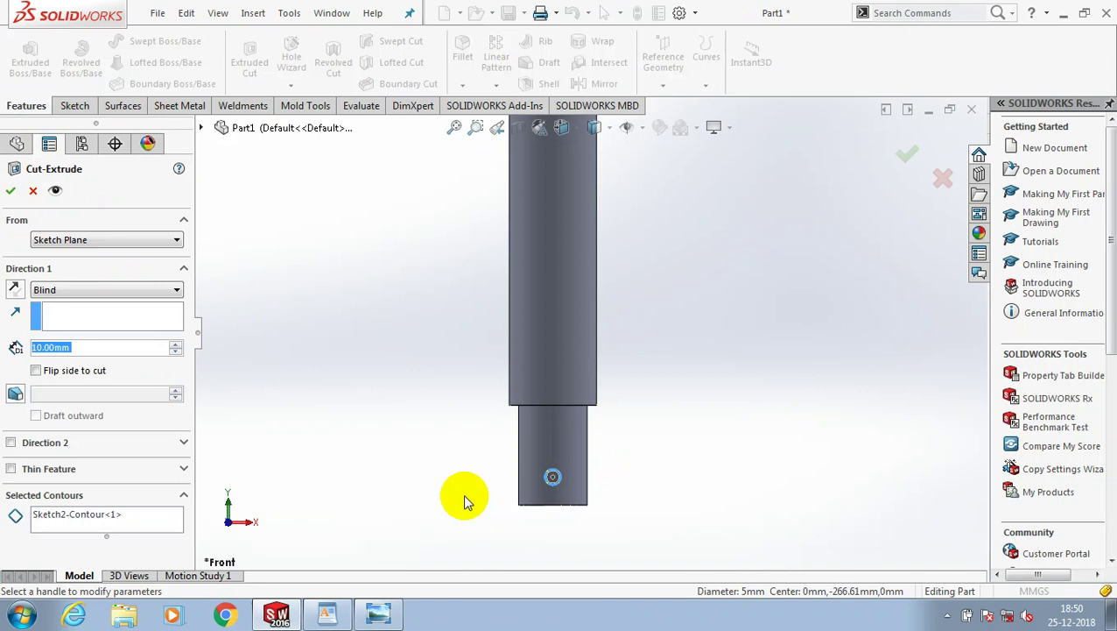
{"action": "left_click", "coordinate": [136, 290]}
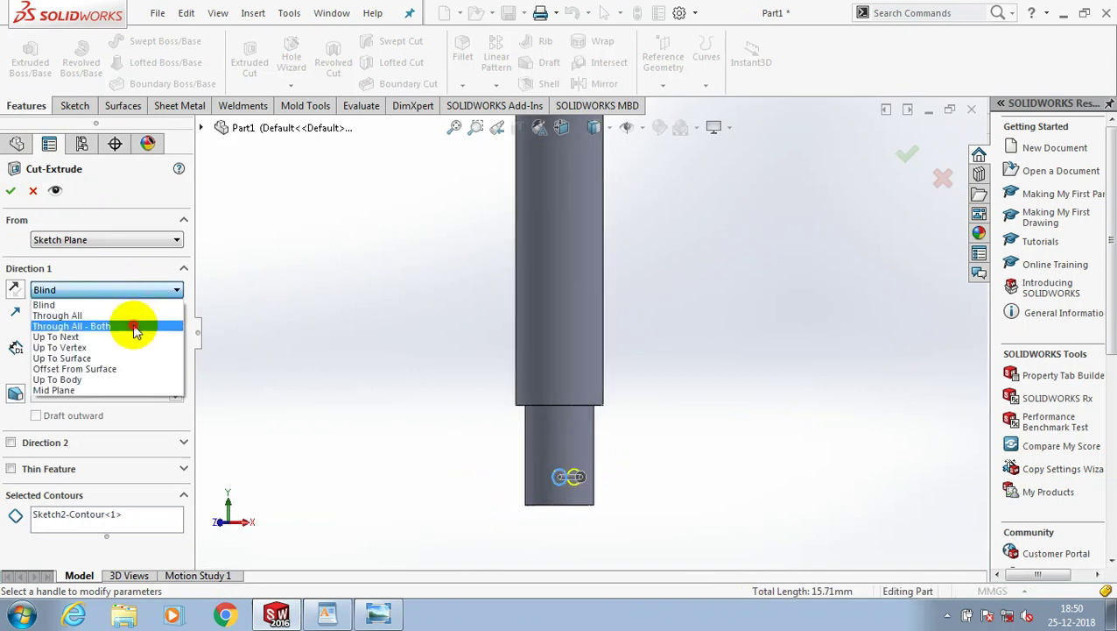
{"action": "left_click", "coordinate": [134, 326]}
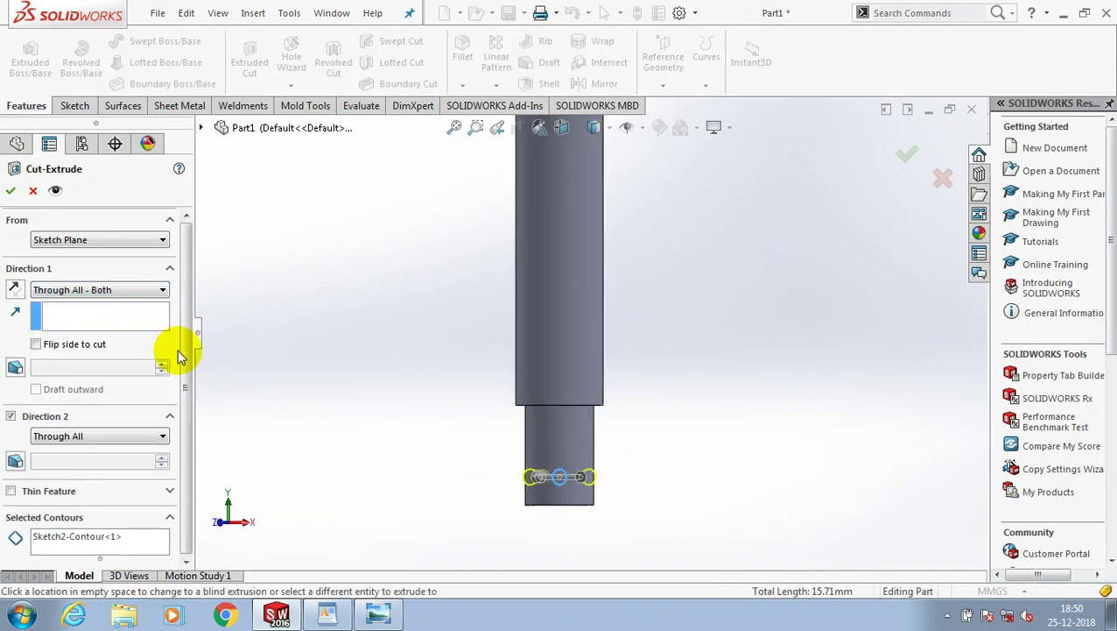
{"action": "left_click", "coordinate": [10, 190]}
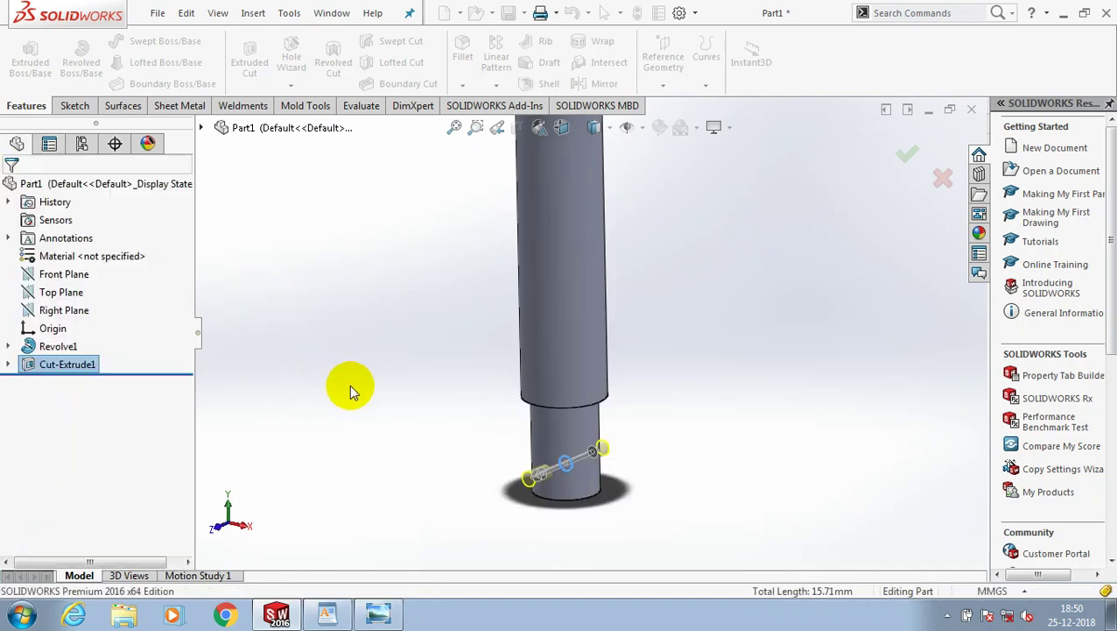
{"action": "key", "text": "z"}
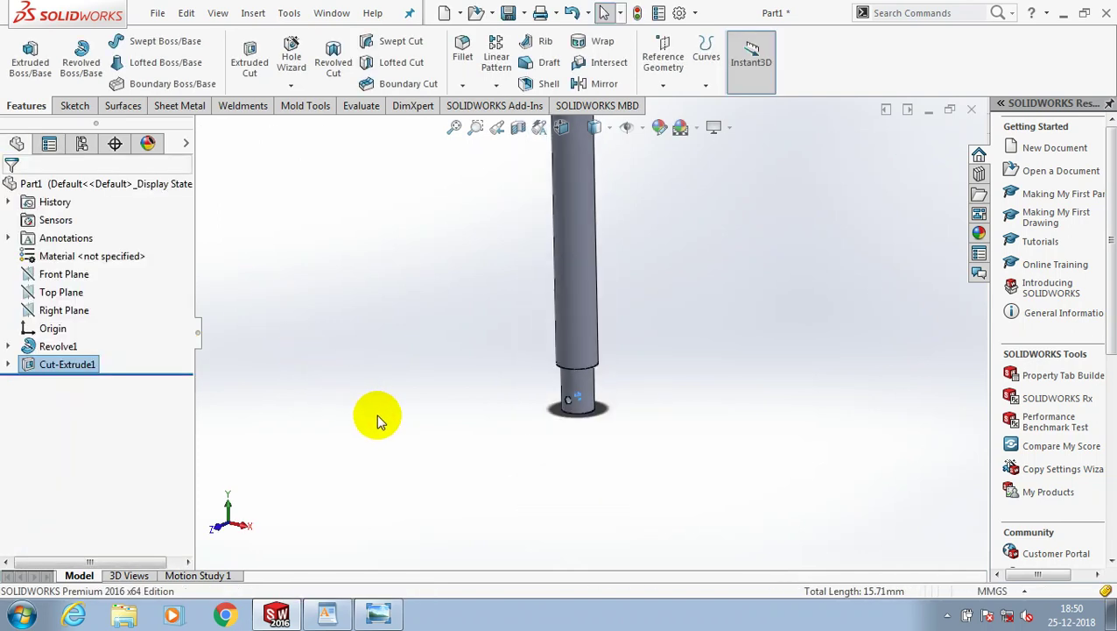
Step: Zoom the view out and back in on the top end of the shaft
{"action": "scroll", "coordinate": [377, 414], "scroll_direction": "up", "scroll_amount": 2}
{"action": "scroll", "coordinate": [377, 414], "scroll_direction": "up", "scroll_amount": 3}
{"action": "scroll", "coordinate": [613, 228], "scroll_direction": "down", "scroll_amount": 3}
{"action": "scroll", "coordinate": [515, 241], "scroll_direction": "down", "scroll_amount": 3}
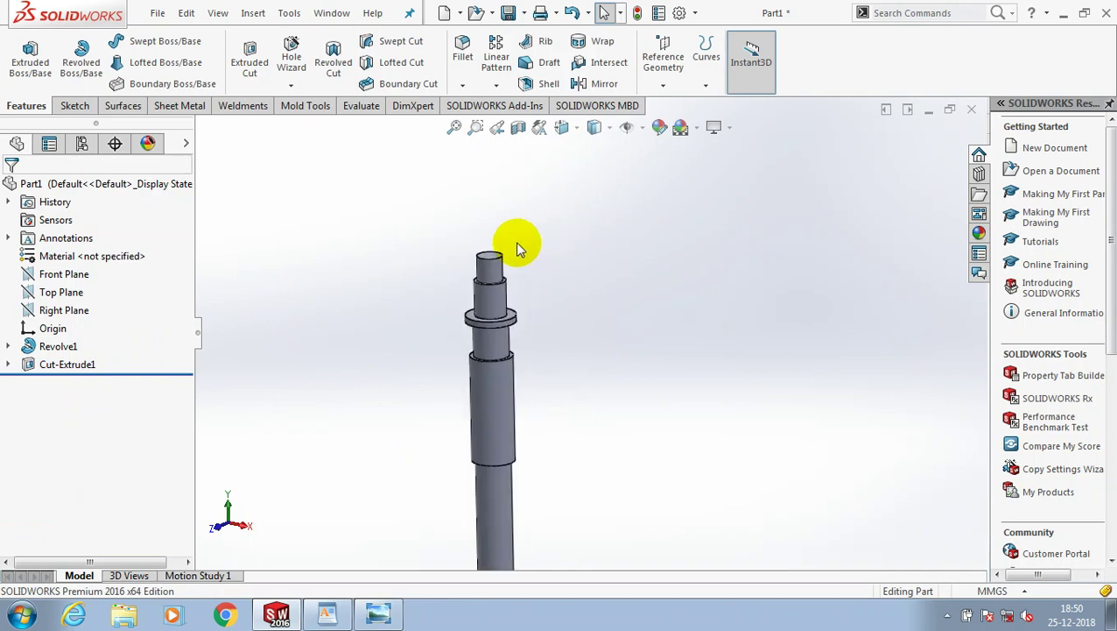
{"action": "scroll", "coordinate": [505, 209], "scroll_direction": "down", "scroll_amount": 1}
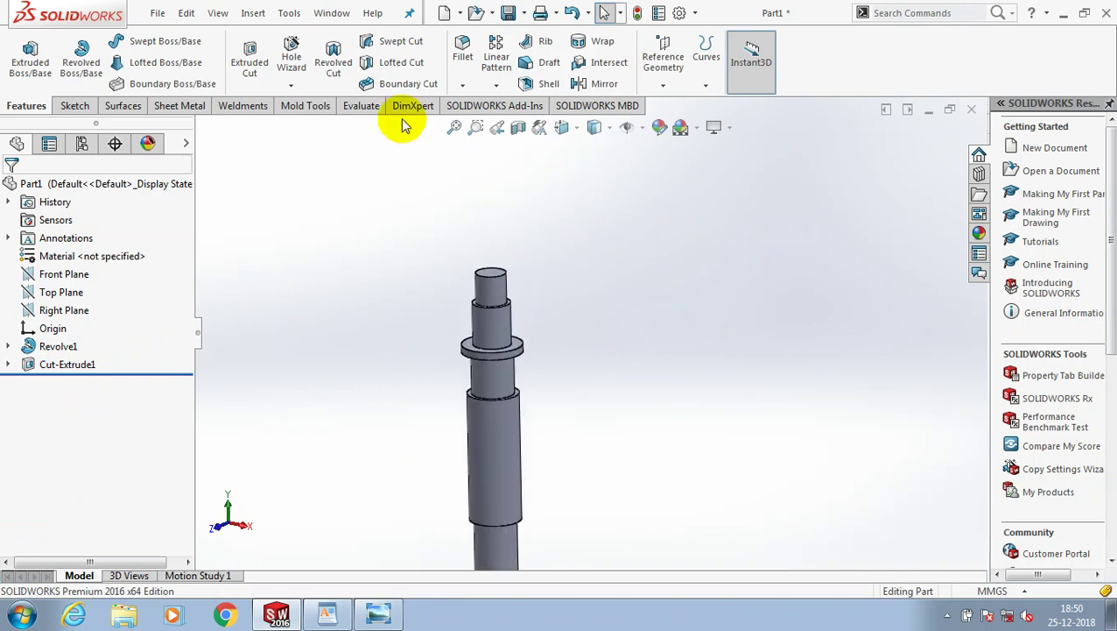
Step: Add an extruded M20x1.5 thread, 20 mm deep, on the shaft's top edge
{"action": "left_click", "coordinate": [285, 90]}
{"action": "left_click", "coordinate": [307, 124]}
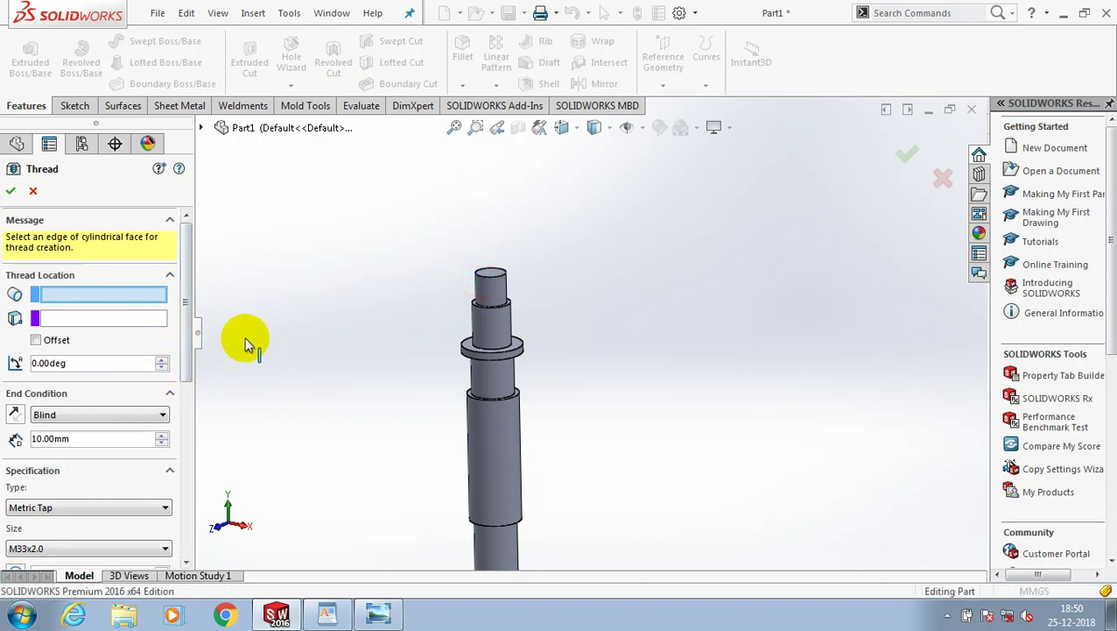
{"action": "left_click", "coordinate": [192, 352]}
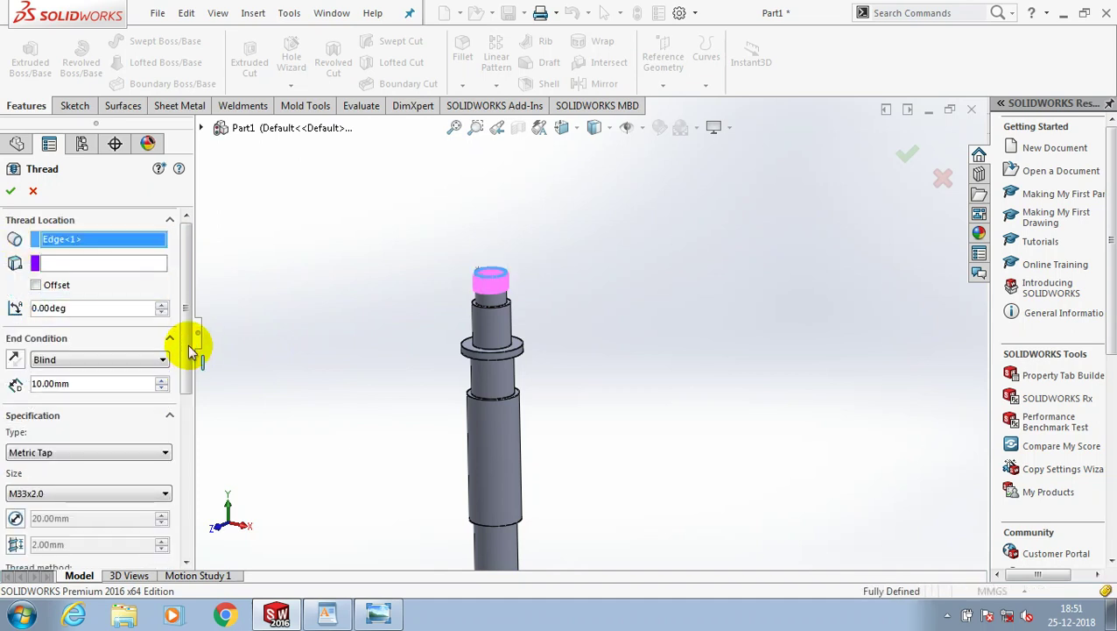
{"action": "scroll", "coordinate": [131, 334], "scroll_direction": "down", "scroll_amount": 1}
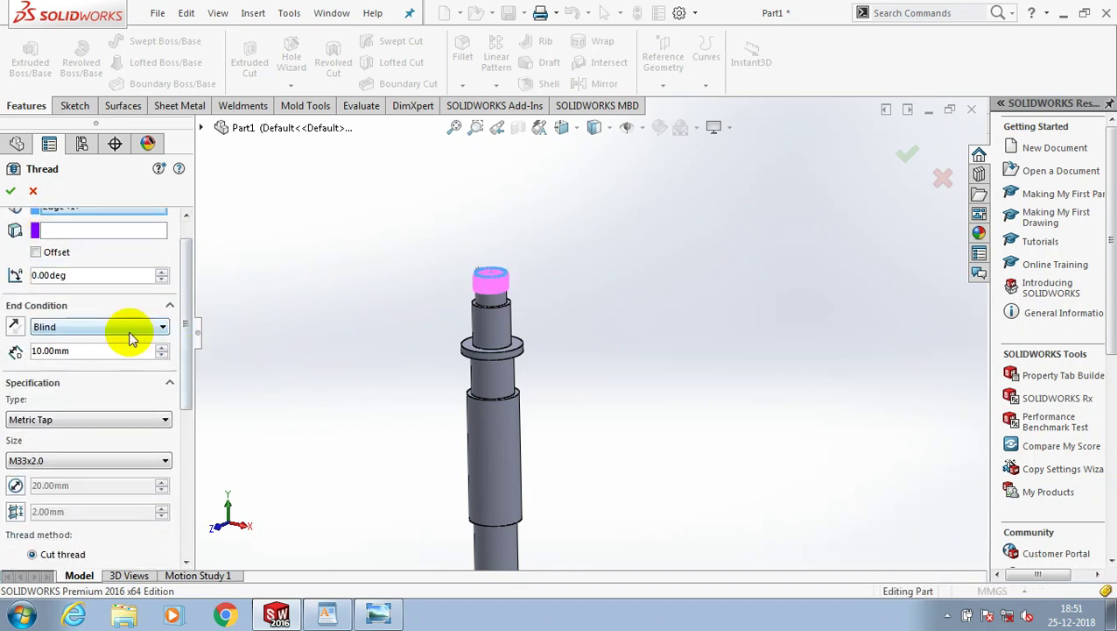
{"action": "left_click", "coordinate": [144, 462]}
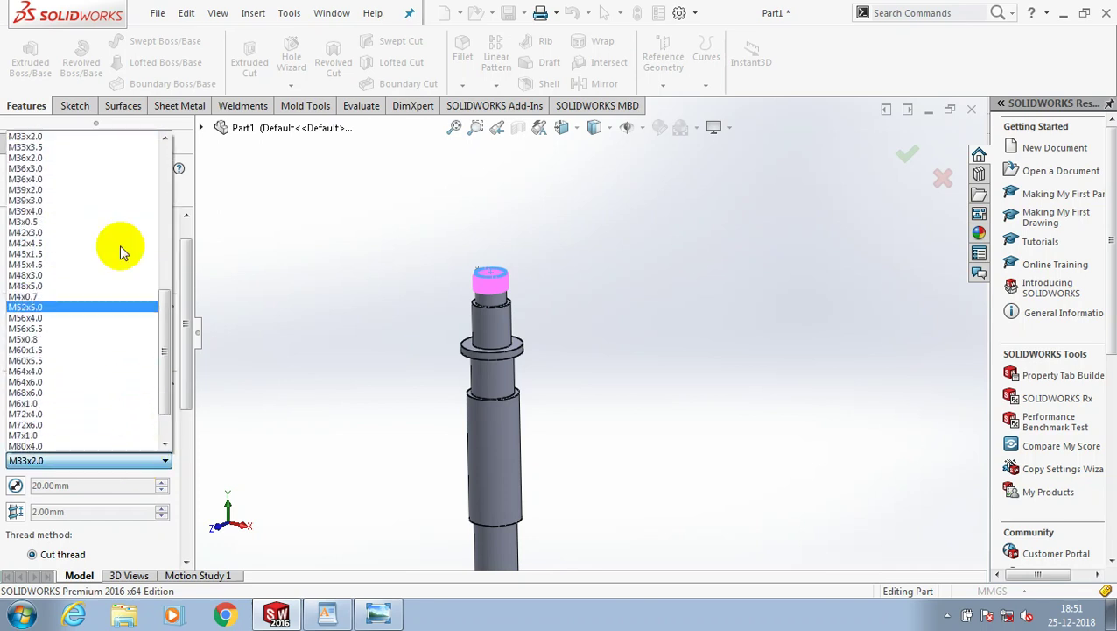
{"action": "scroll", "coordinate": [120, 244], "scroll_direction": "up", "scroll_amount": 3}
{"action": "scroll", "coordinate": [120, 244], "scroll_direction": "up", "scroll_amount": 3}
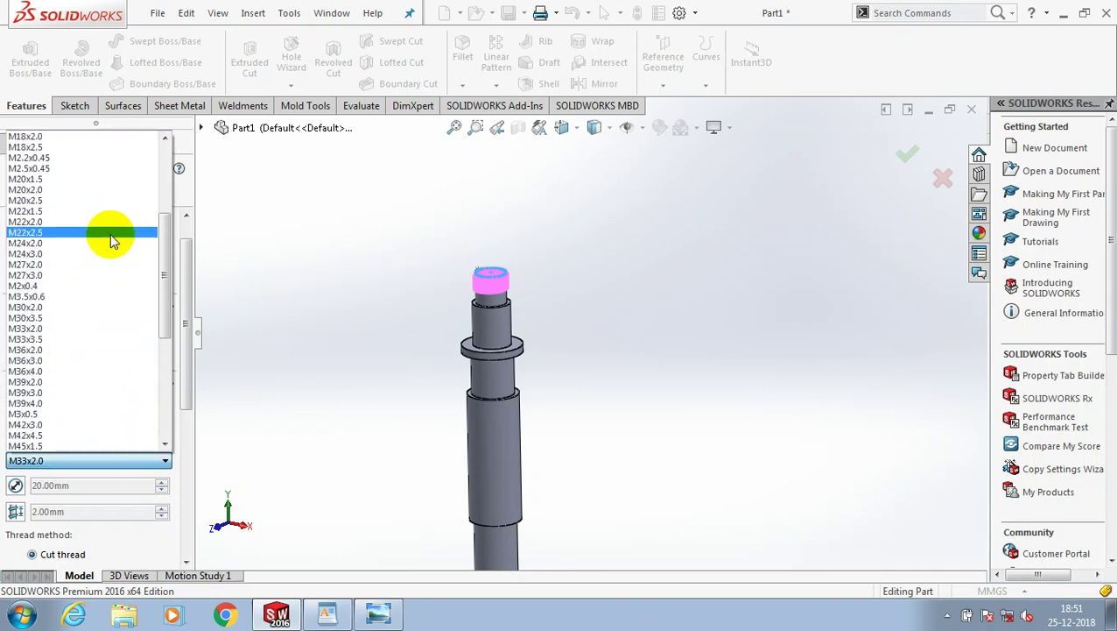
{"action": "left_click", "coordinate": [83, 182]}
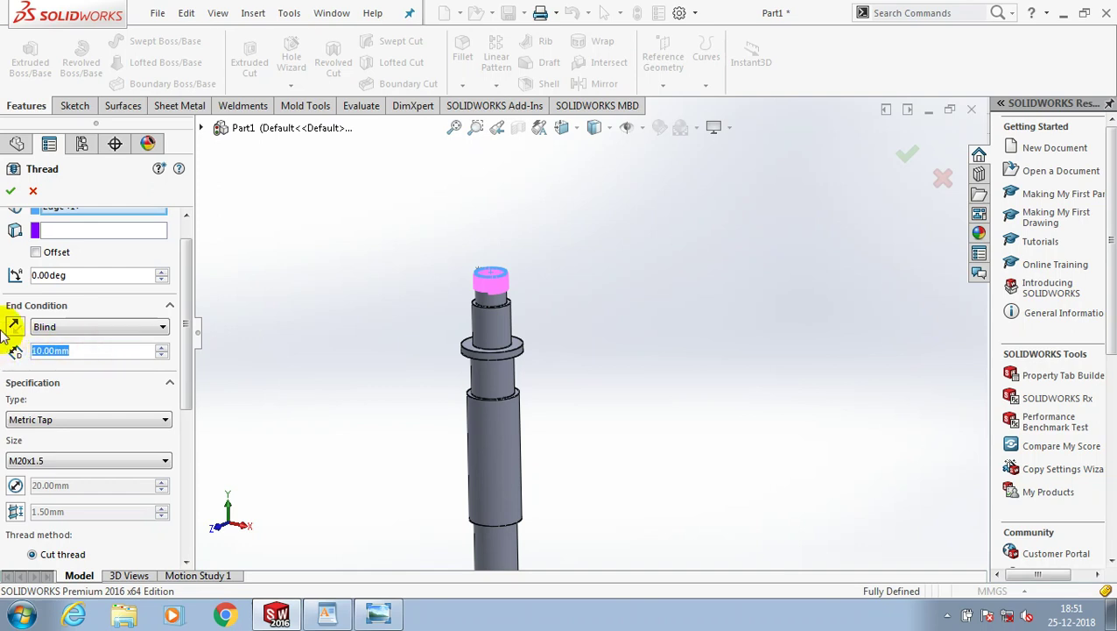
{"action": "type", "text": "20"}
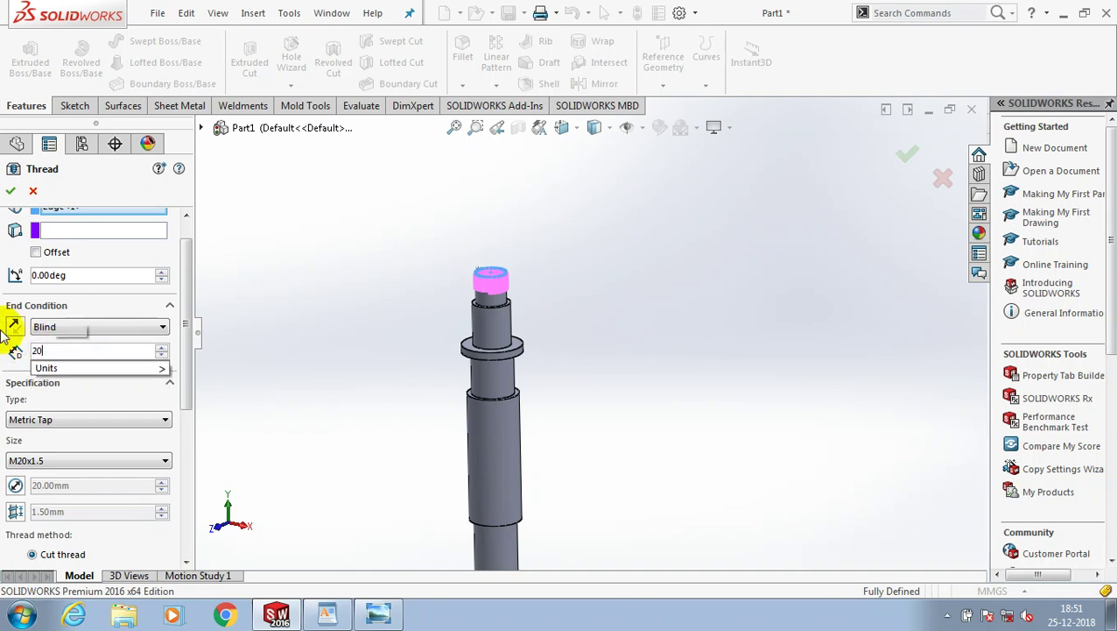
{"action": "left_click", "coordinate": [379, 291]}
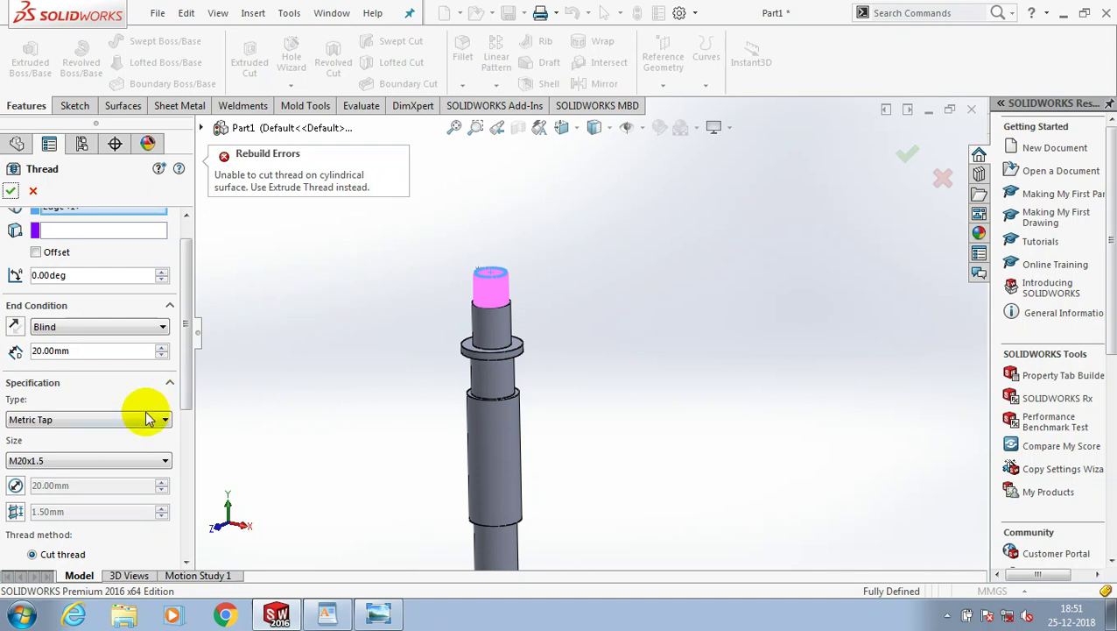
{"action": "left_click_drag", "start_coordinate": [186, 377], "coordinate": [188, 442]}
{"action": "left_click", "coordinate": [32, 450]}
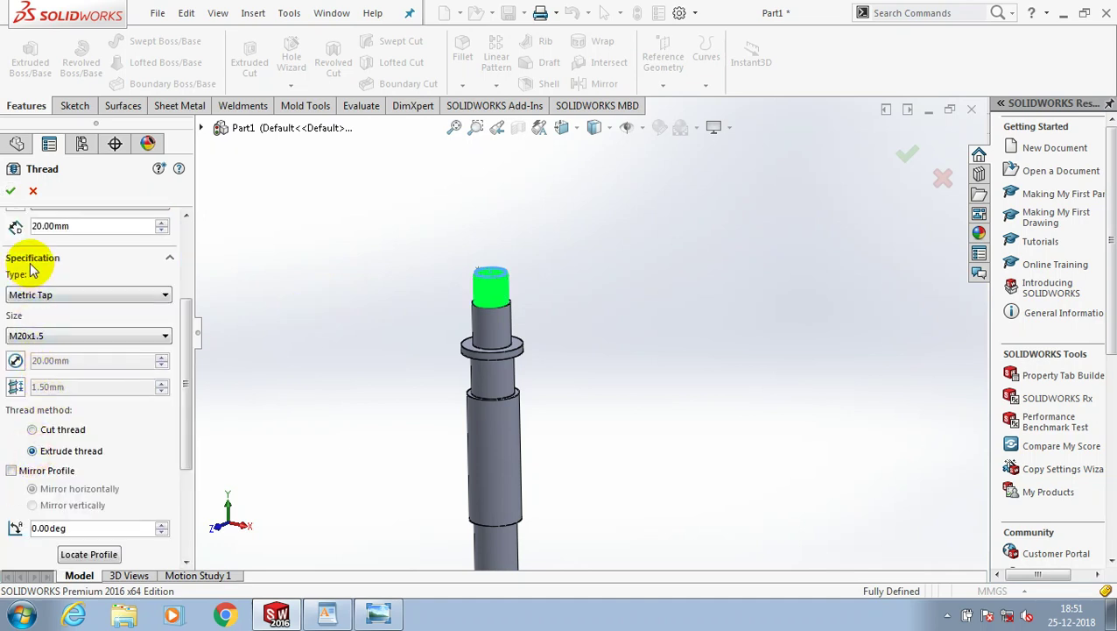
{"action": "left_click", "coordinate": [12, 192]}
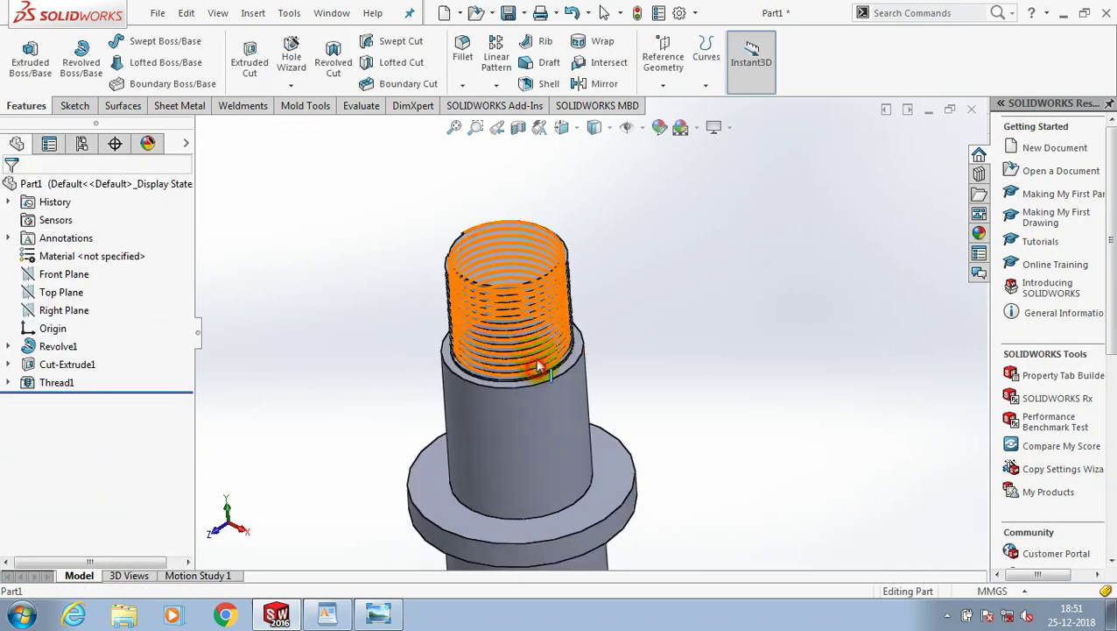
Step: Zoom and orbit the spindle, then select the circular edge at the step below the collar
{"action": "scroll", "coordinate": [643, 306], "scroll_direction": "up", "scroll_amount": 3}
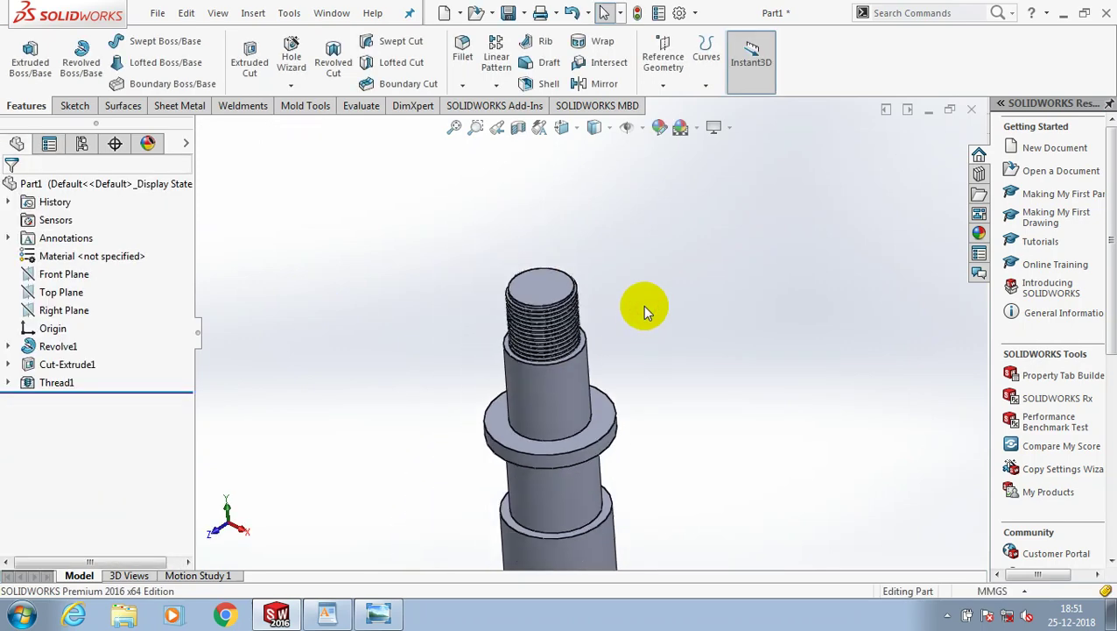
{"action": "scroll", "coordinate": [643, 305], "scroll_direction": "up", "scroll_amount": 2}
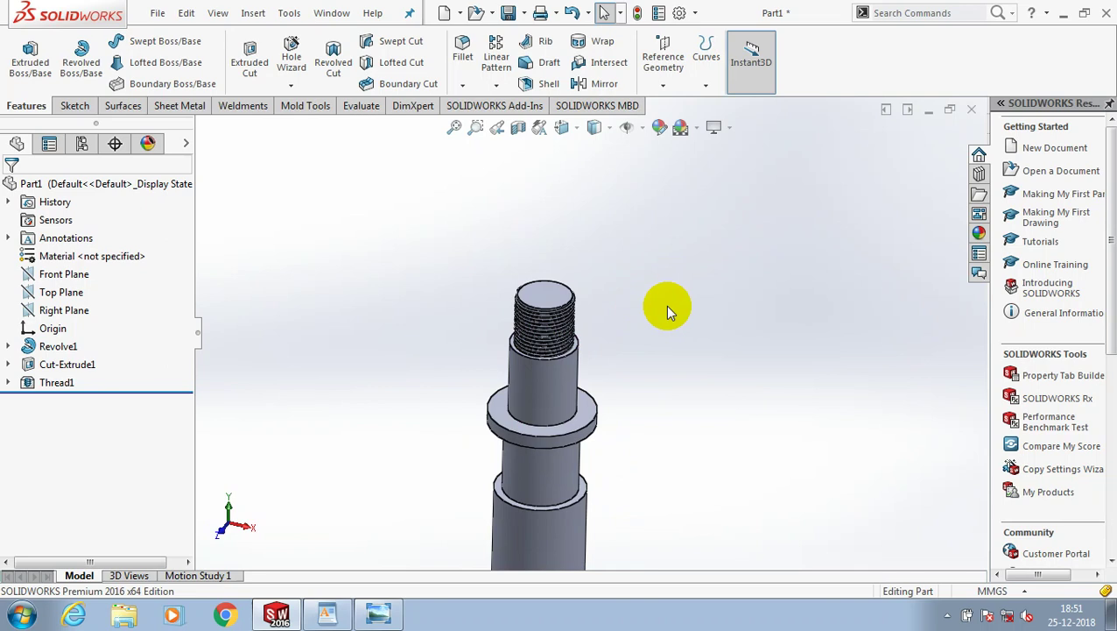
{"action": "scroll", "coordinate": [666, 305], "scroll_direction": "up", "scroll_amount": 2}
{"action": "mouse_move", "coordinate": [706, 429]}
{"action": "middle_mouse_down"}
{"action": "mouse_move", "coordinate": [623, 391]}
{"action": "mouse_move", "coordinate": [650, 480]}
{"action": "middle_mouse_up"}
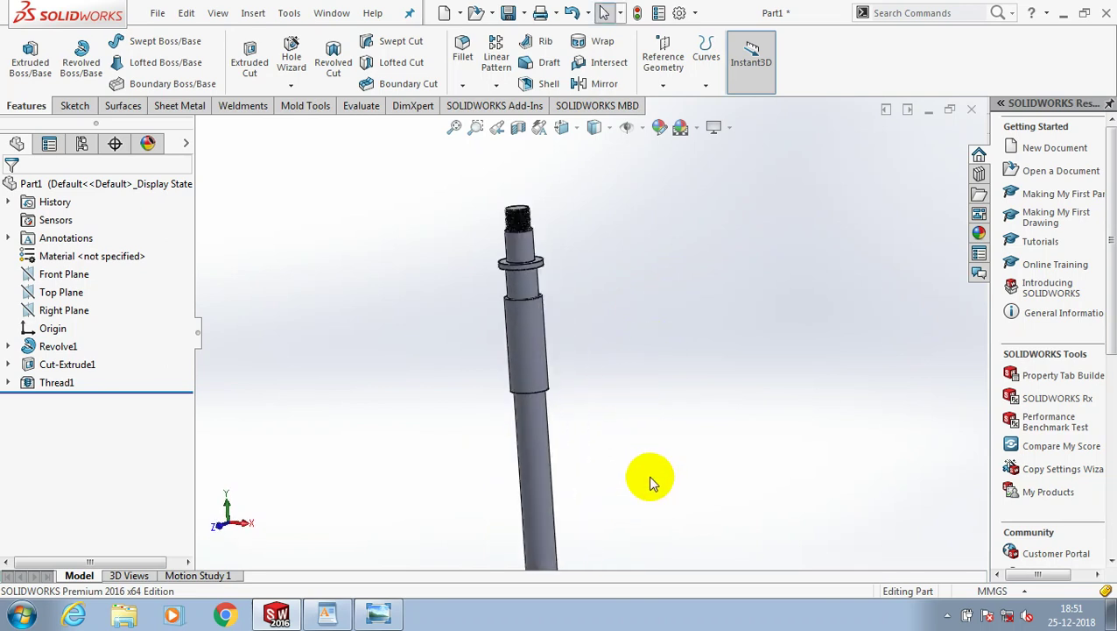
{"action": "scroll", "coordinate": [599, 356], "scroll_direction": "down", "scroll_amount": 2}
{"action": "scroll", "coordinate": [553, 309], "scroll_direction": "down", "scroll_amount": 2}
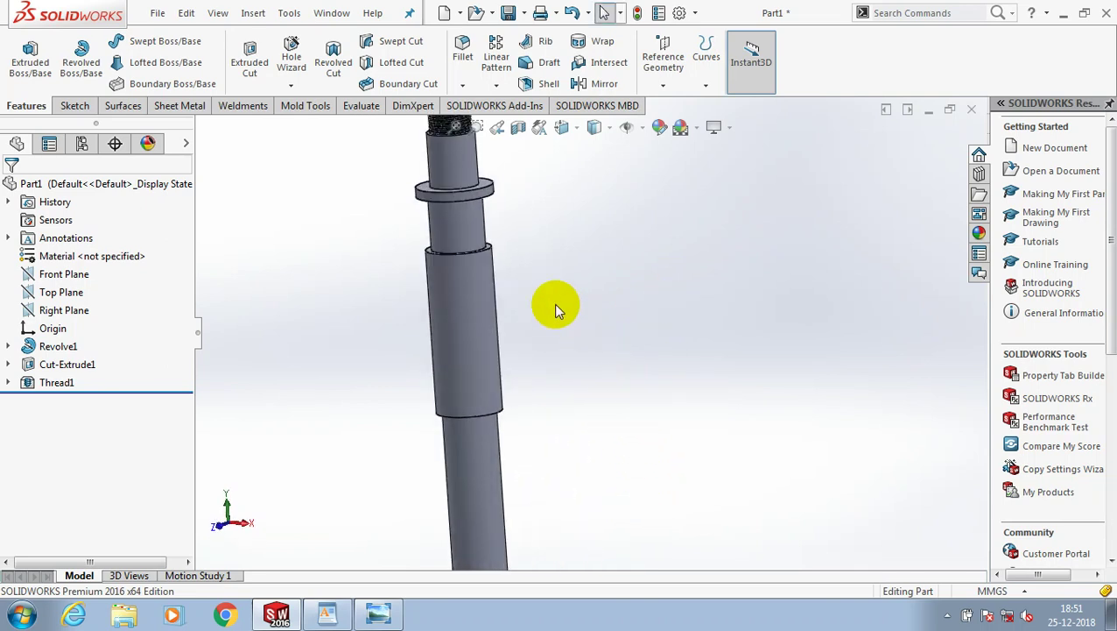
{"action": "scroll", "coordinate": [511, 254], "scroll_direction": "down", "scroll_amount": 2}
{"action": "scroll", "coordinate": [511, 254], "scroll_direction": "down", "scroll_amount": 2}
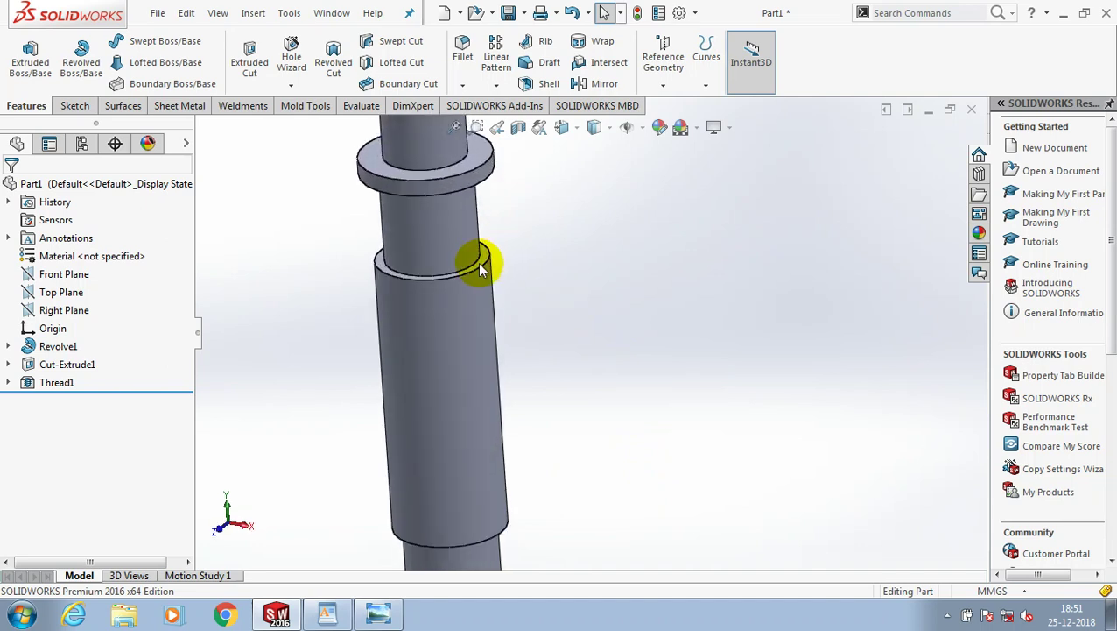
{"action": "left_click", "coordinate": [480, 267]}
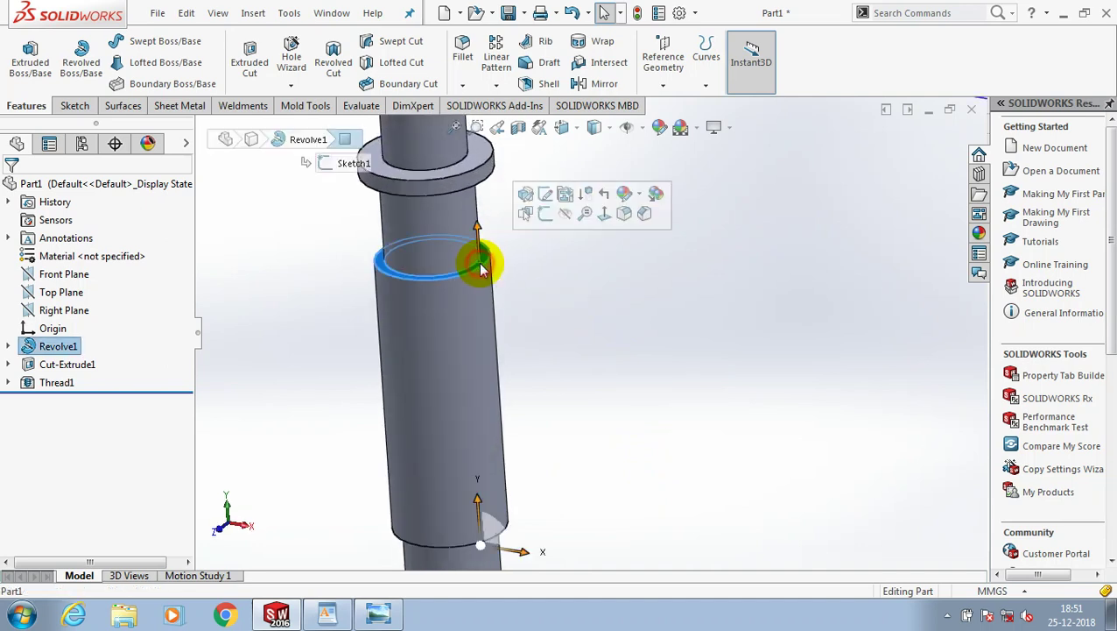
Step: Convert the selected step edge into a circle in new Sketch6, then exit the sketch
{"action": "left_click", "coordinate": [77, 106]}
{"action": "left_click", "coordinate": [272, 78]}
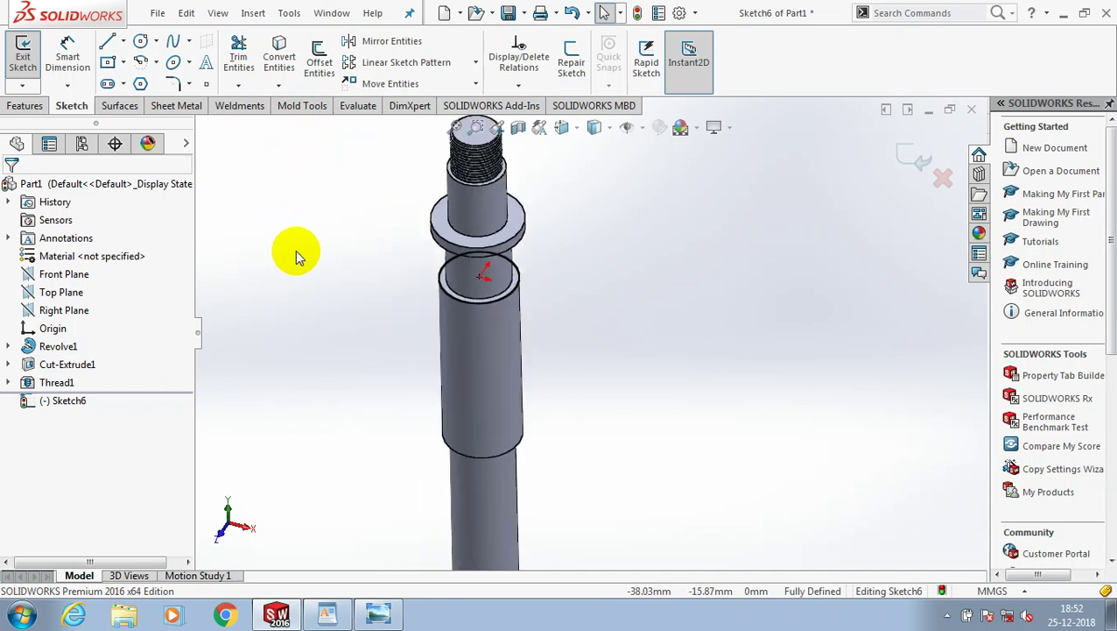
{"action": "scroll", "coordinate": [296, 252], "scroll_direction": "down", "scroll_amount": 3}
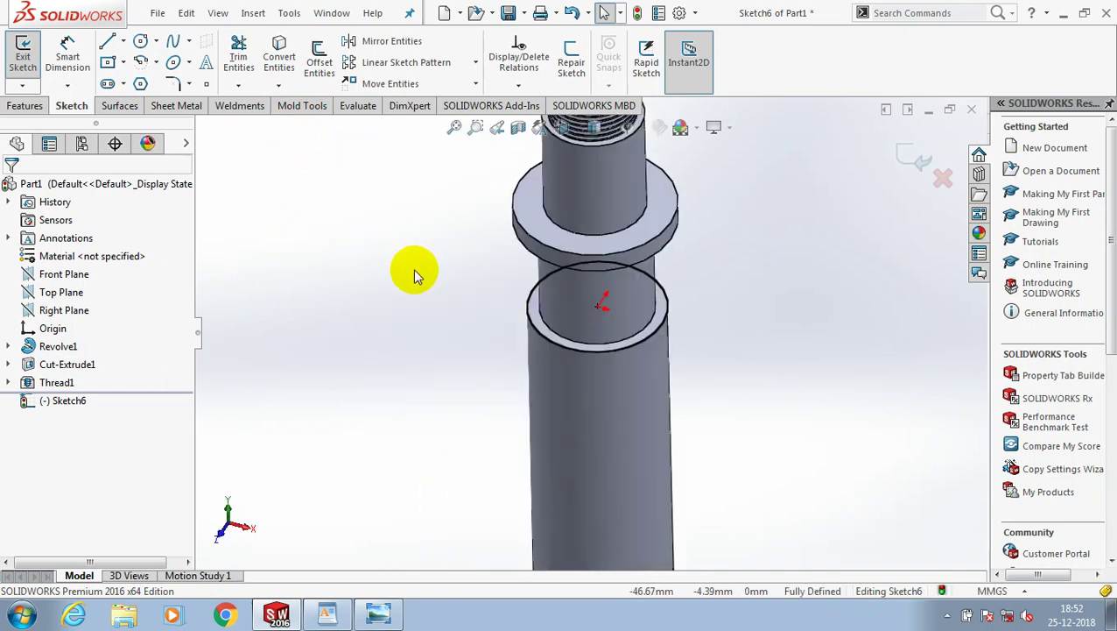
{"action": "left_click", "coordinate": [24, 61]}
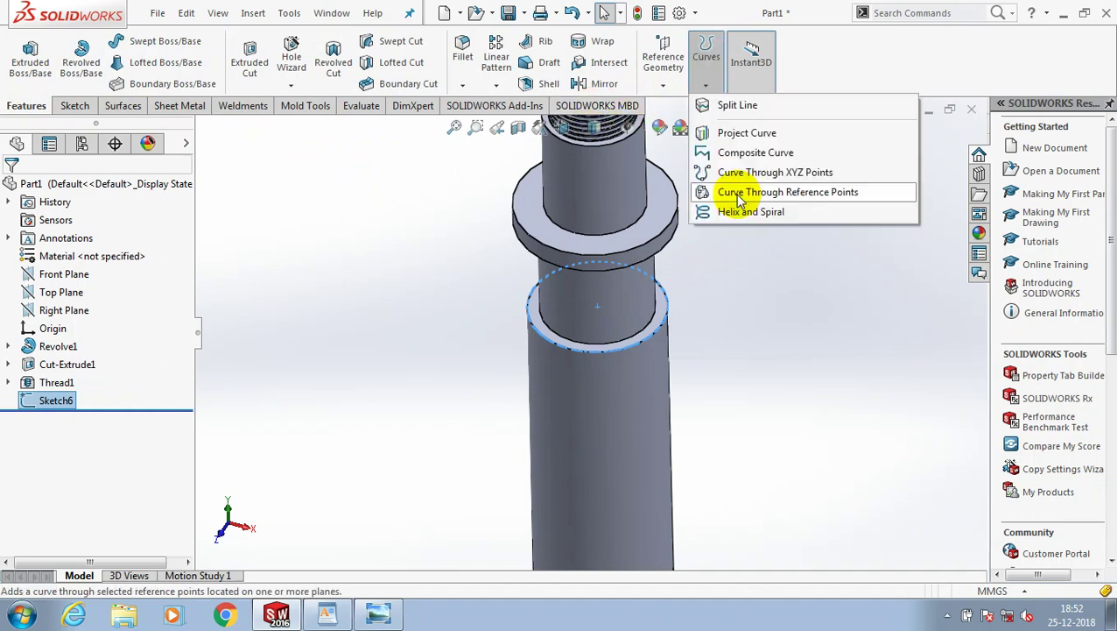
Step: Start a helix on the step circle, reversed to run along the shaft, with 85 mm pitch
{"action": "left_click", "coordinate": [661, 311]}
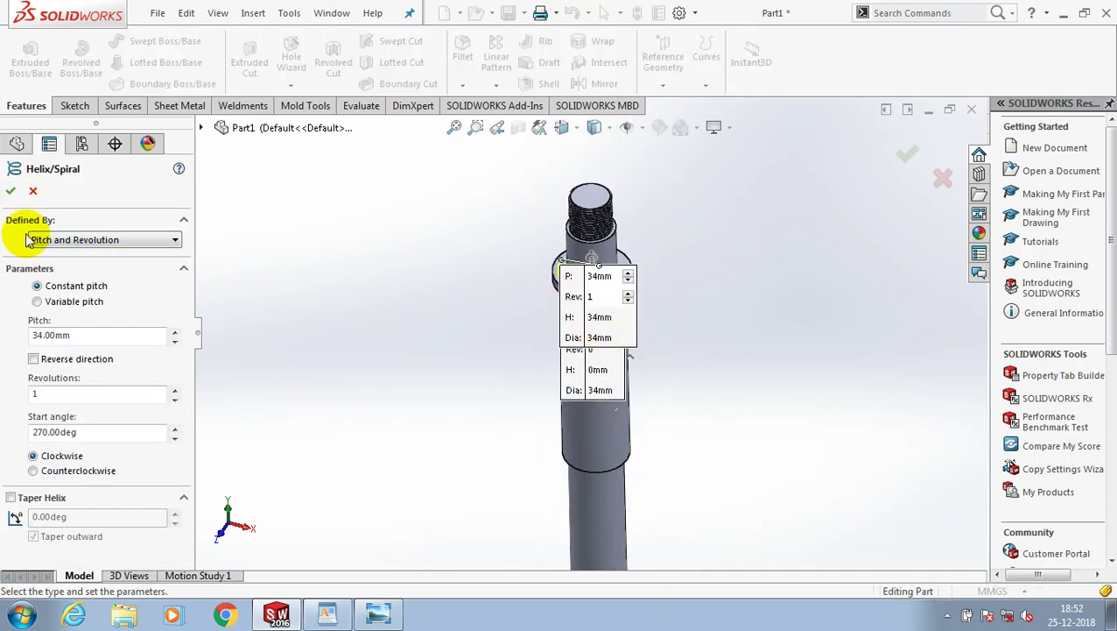
{"action": "left_click", "coordinate": [35, 358]}
{"action": "left_click", "coordinate": [120, 334]}
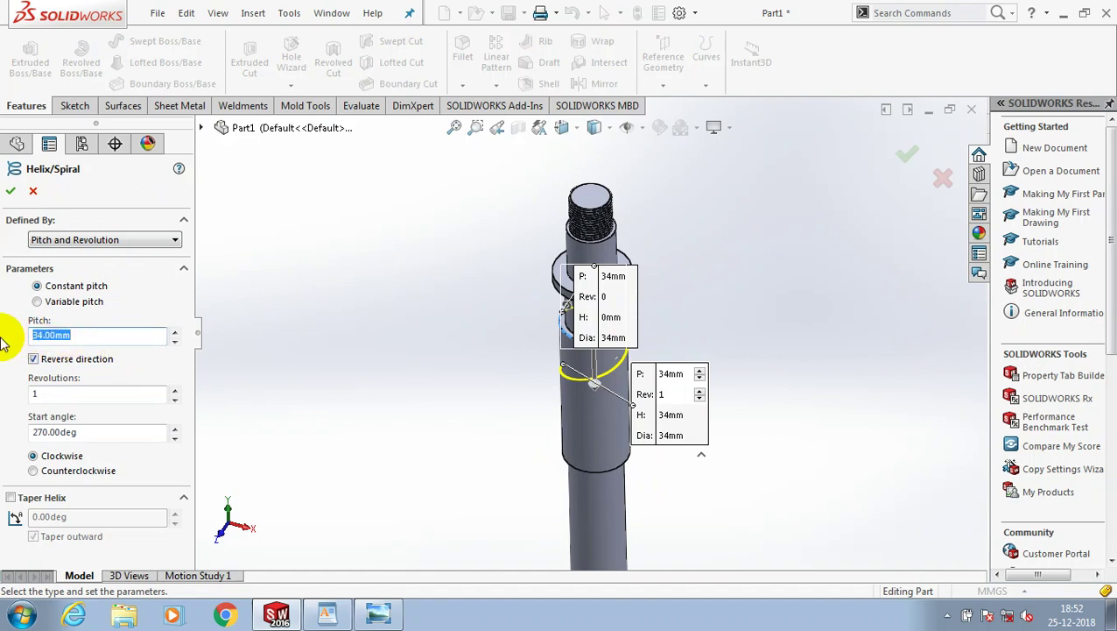
{"action": "type", "text": "85"}
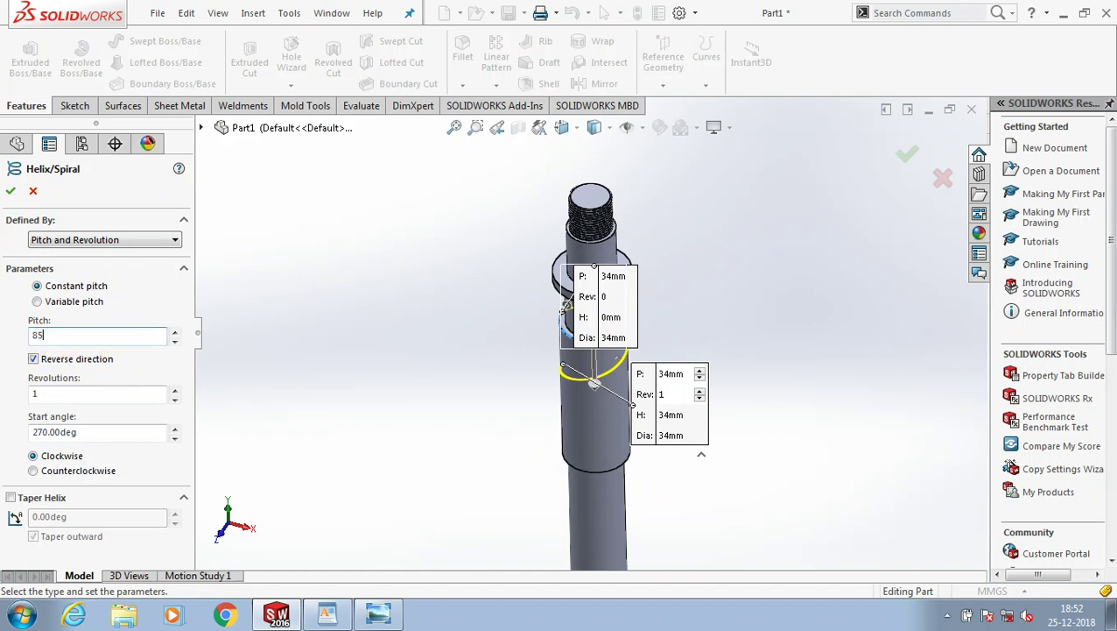
{"action": "key", "text": "Return"}
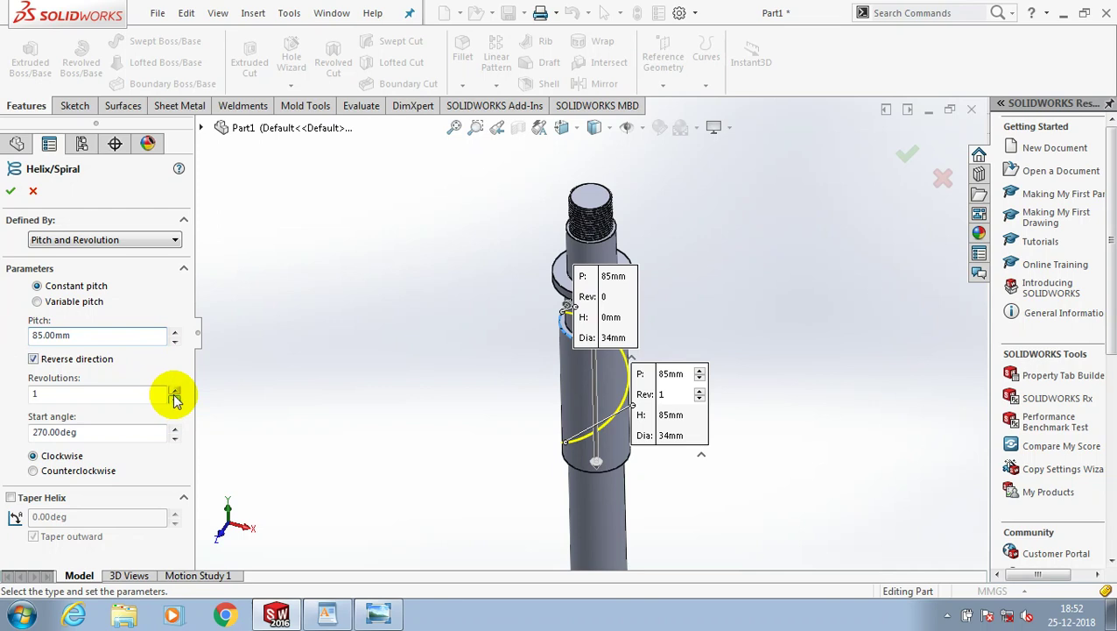
{"action": "left_click", "coordinate": [175, 390]}
{"action": "middle_click_drag", "start_coordinate": [274, 380], "coordinate": [320, 344]}
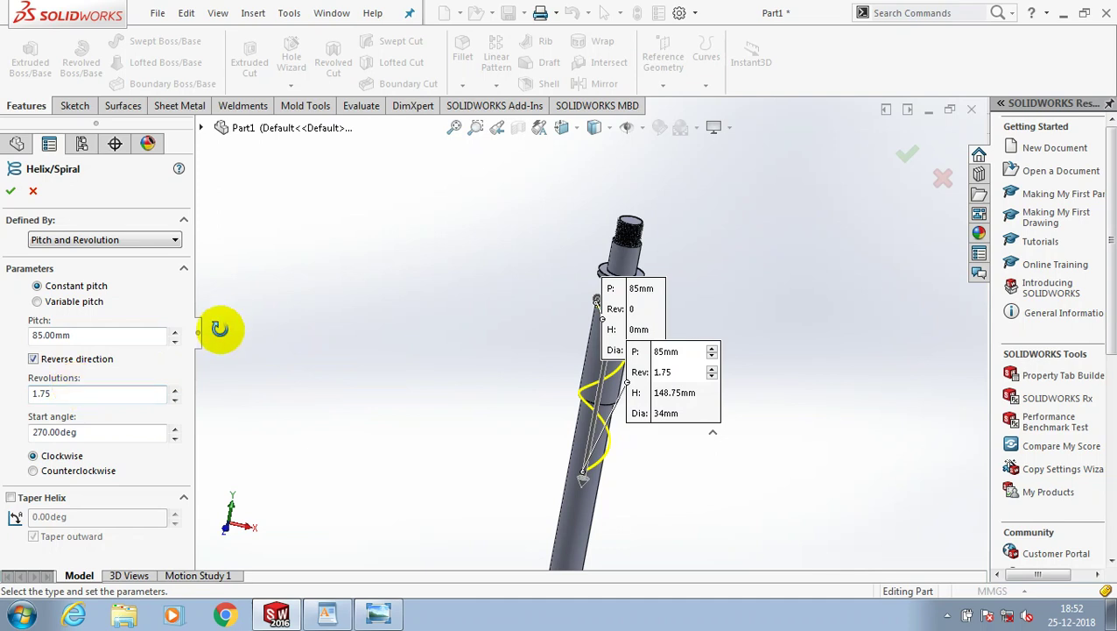
{"action": "middle_click_drag", "start_coordinate": [218, 329], "coordinate": [136, 394]}
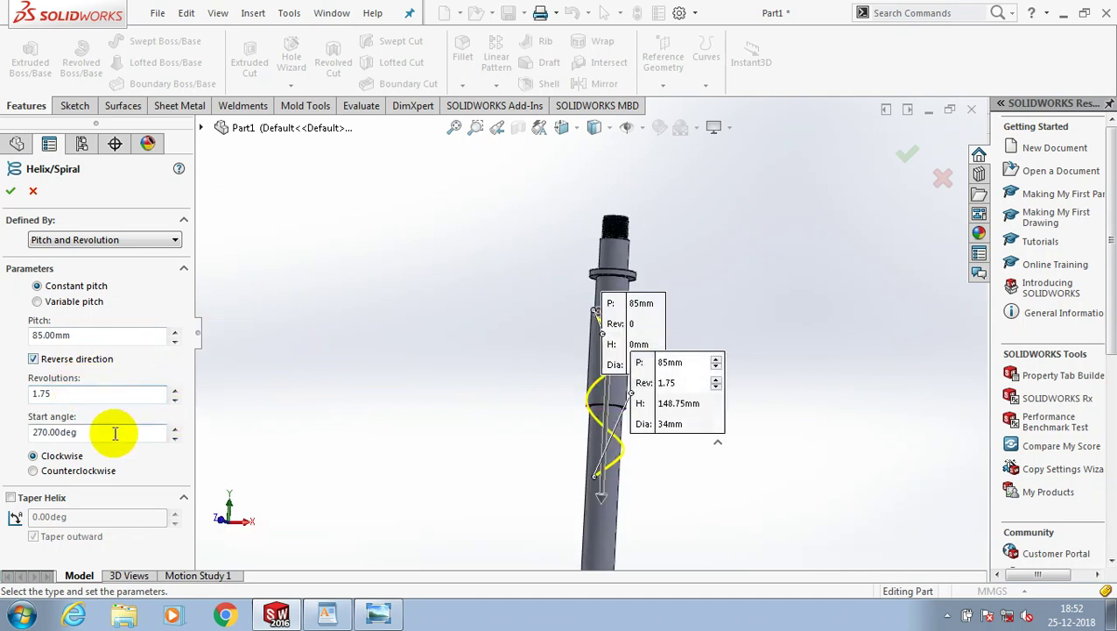
Step: Define the helix by height and revolutions: 85 mm tall with 9.5 revolutions
{"action": "double_click", "coordinate": [105, 337]}
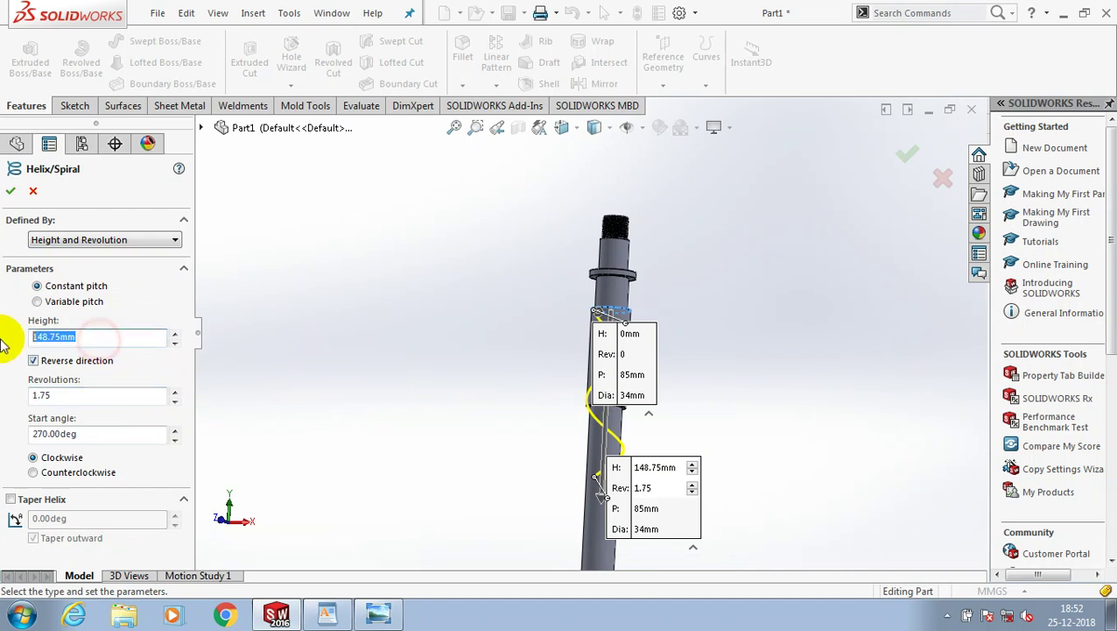
{"action": "type", "text": "85"}
{"action": "key", "text": "Return"}
{"action": "left_click", "coordinate": [174, 390]}
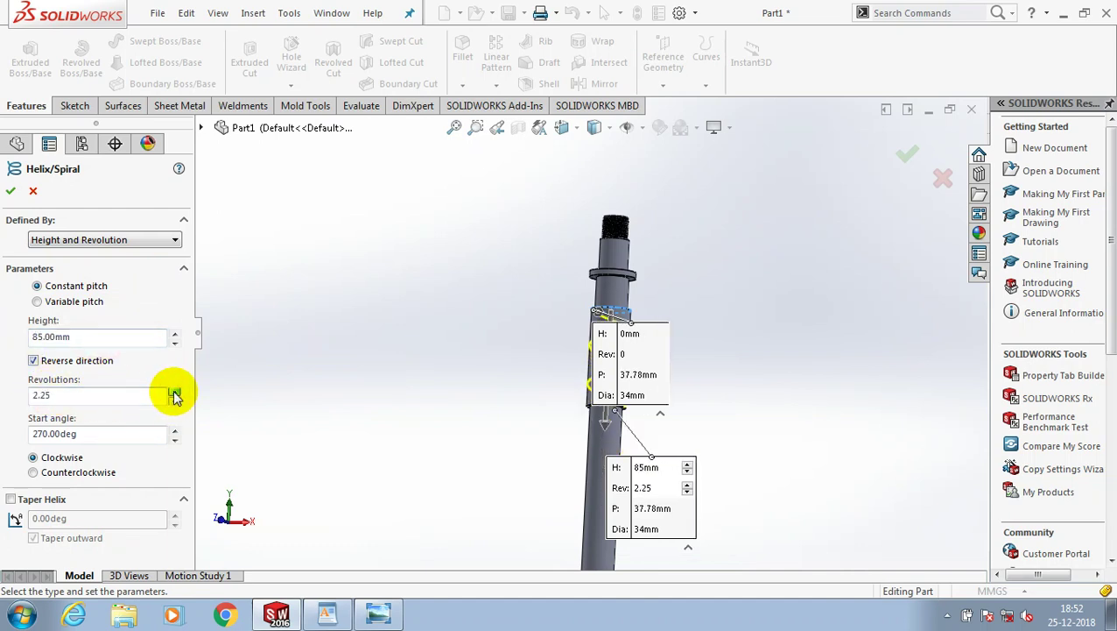
{"action": "left_click", "coordinate": [174, 391]}
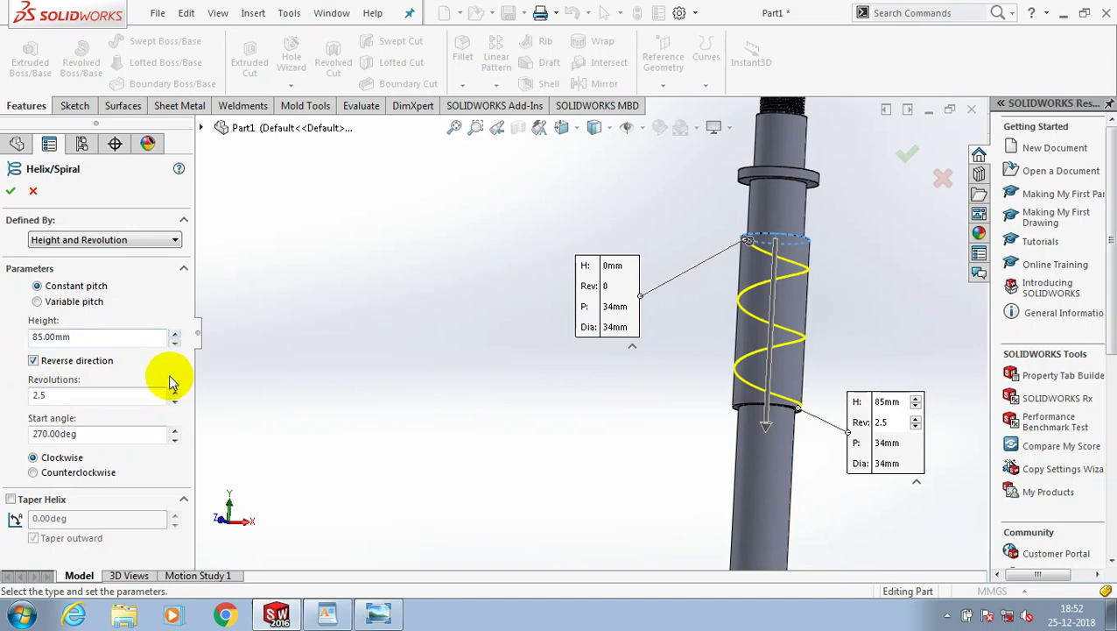
{"action": "left_click_drag", "start_coordinate": [174, 390], "coordinate": [172, 395]}
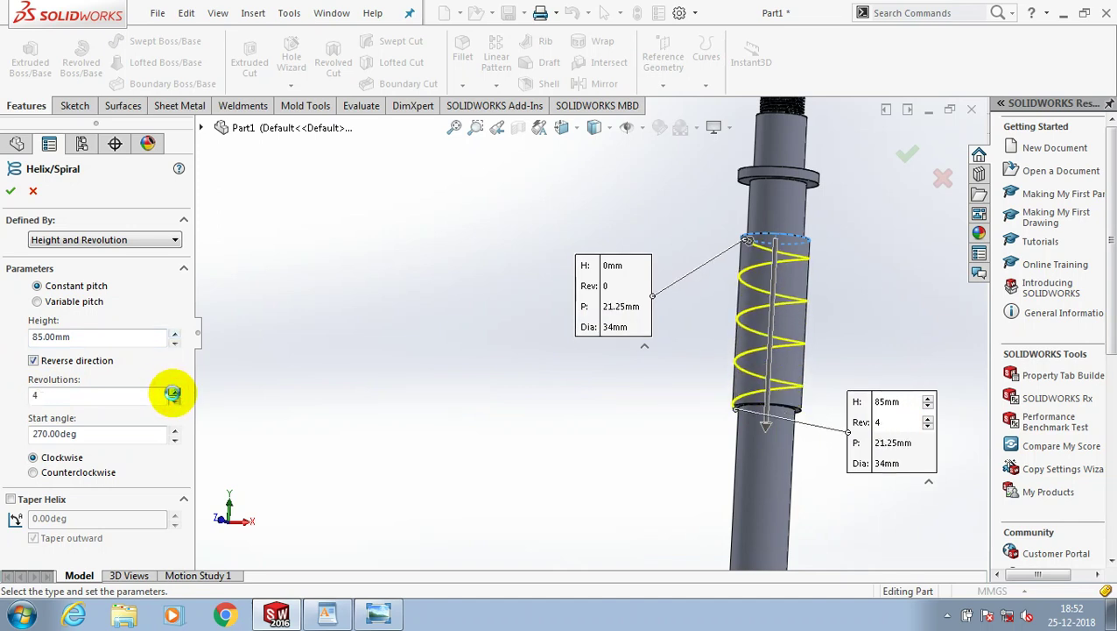
{"action": "left_click_drag", "start_coordinate": [172, 395], "coordinate": [174, 398]}
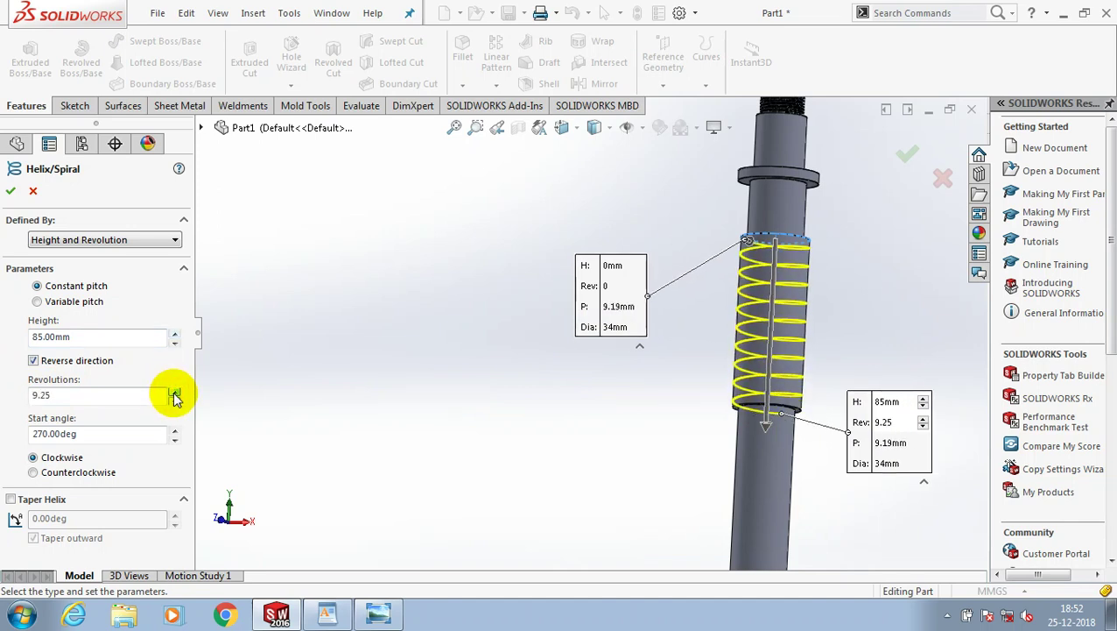
{"action": "left_click", "coordinate": [175, 396]}
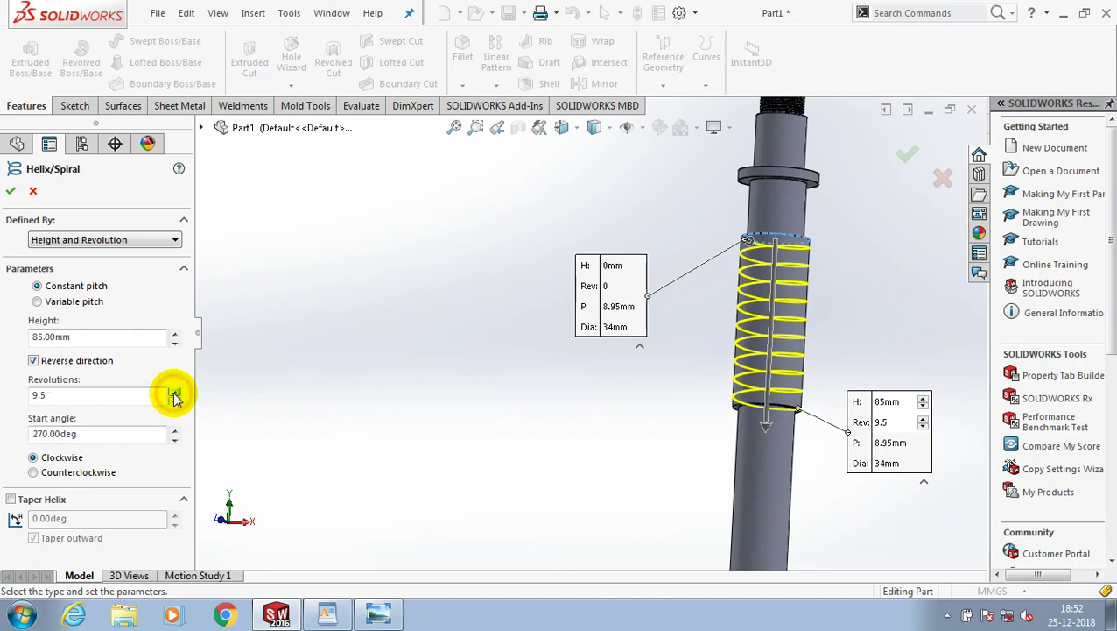
Step: Zoom out to check the full helix preview and create Helix/Spiral1
{"action": "left_click", "coordinate": [623, 309]}
{"action": "scroll", "coordinate": [624, 311], "scroll_direction": "down", "scroll_amount": 2}
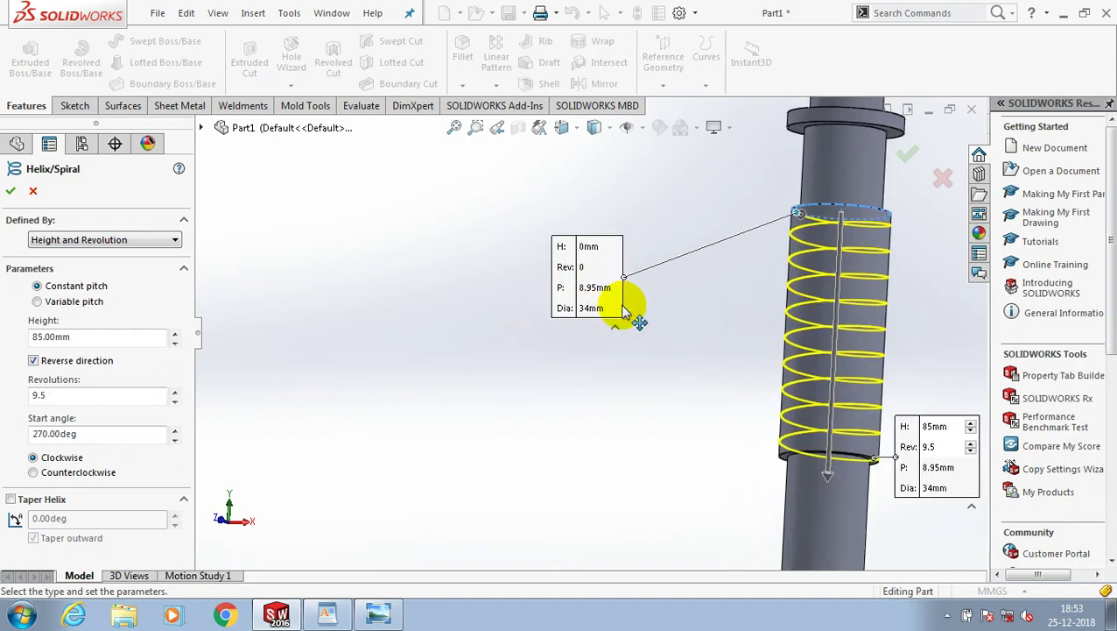
{"action": "scroll", "coordinate": [623, 310], "scroll_direction": "down", "scroll_amount": 1}
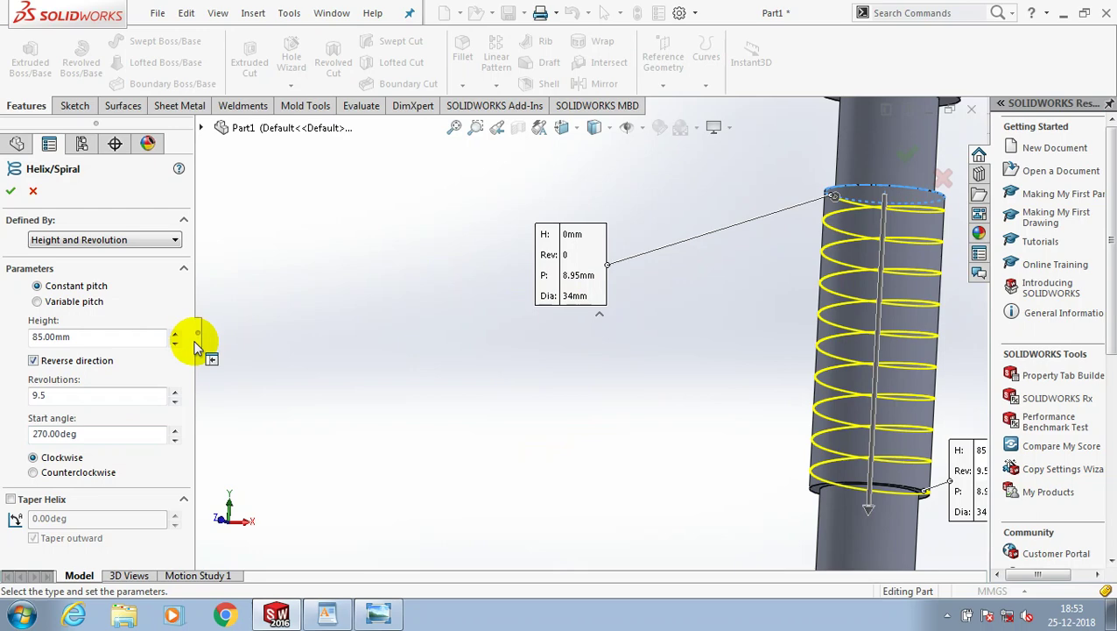
{"action": "key", "text": "z"}
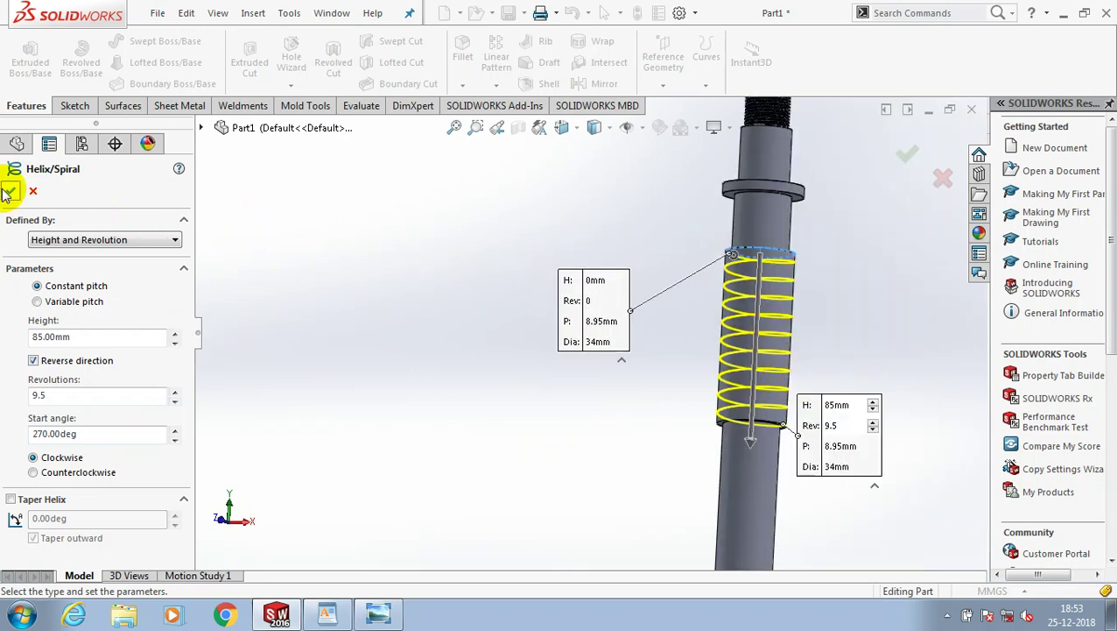
{"action": "left_click", "coordinate": [8, 192]}
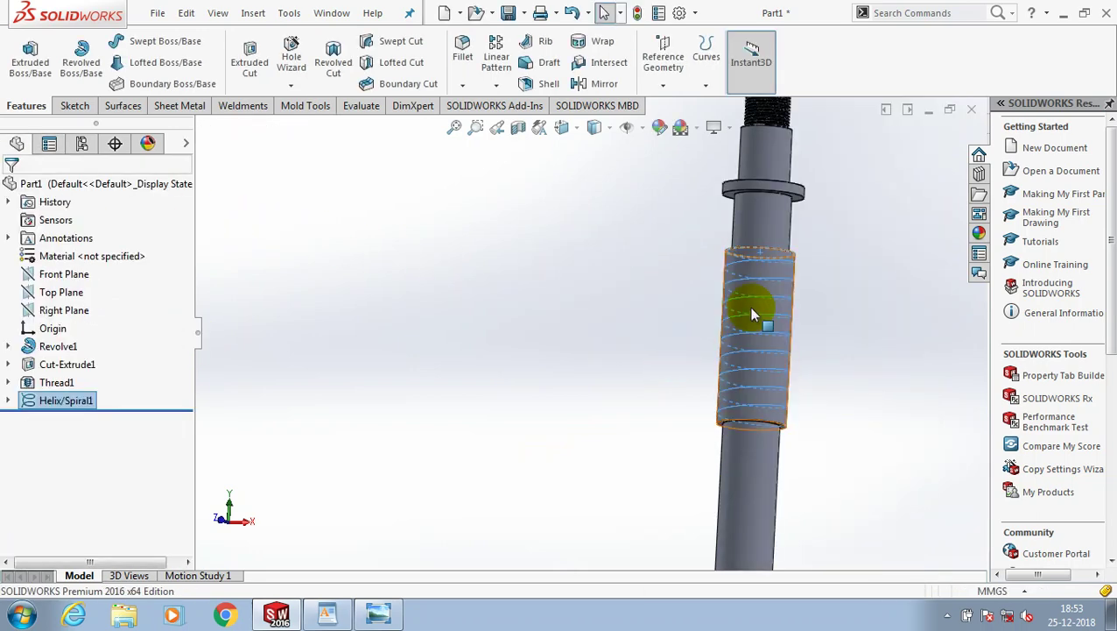
Step: Orbit the shaft to inspect the helix, then start a new reference plane
{"action": "left_click", "coordinate": [839, 185]}
{"action": "scroll", "coordinate": [675, 341], "scroll_direction": "down", "scroll_amount": 5}
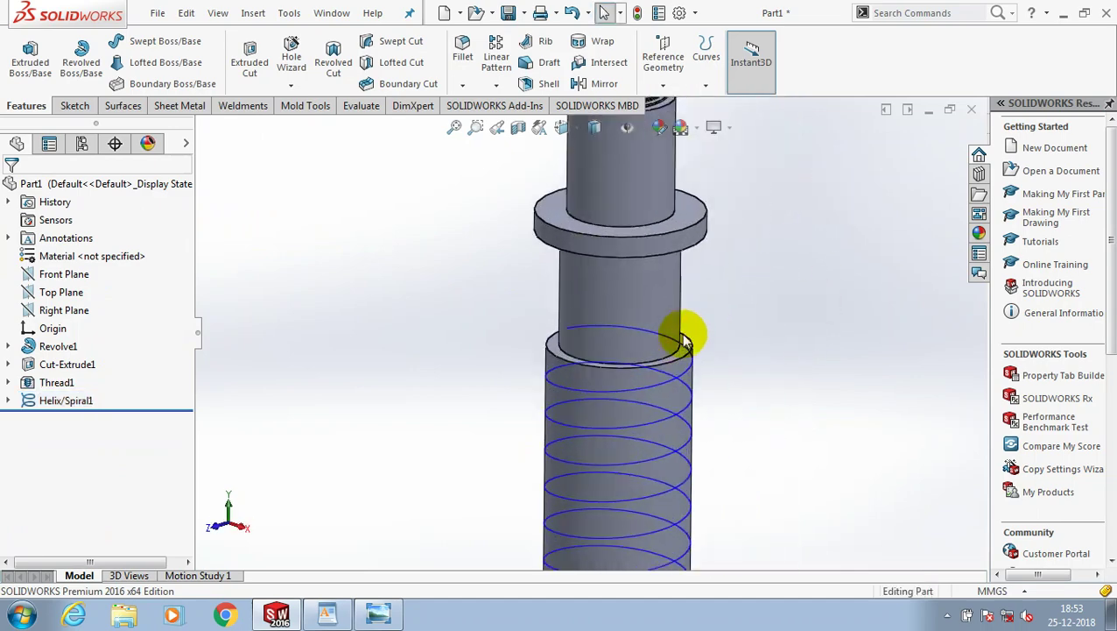
{"action": "mouse_move", "coordinate": [677, 359]}
{"action": "middle_mouse_down"}
{"action": "mouse_move", "coordinate": [511, 403]}
{"action": "mouse_move", "coordinate": [374, 336]}
{"action": "mouse_move", "coordinate": [312, 332]}
{"action": "mouse_move", "coordinate": [322, 289]}
{"action": "middle_mouse_up"}
{"action": "scroll", "coordinate": [436, 429], "scroll_direction": "up", "scroll_amount": 5}
{"action": "scroll", "coordinate": [437, 412], "scroll_direction": "down", "scroll_amount": 5}
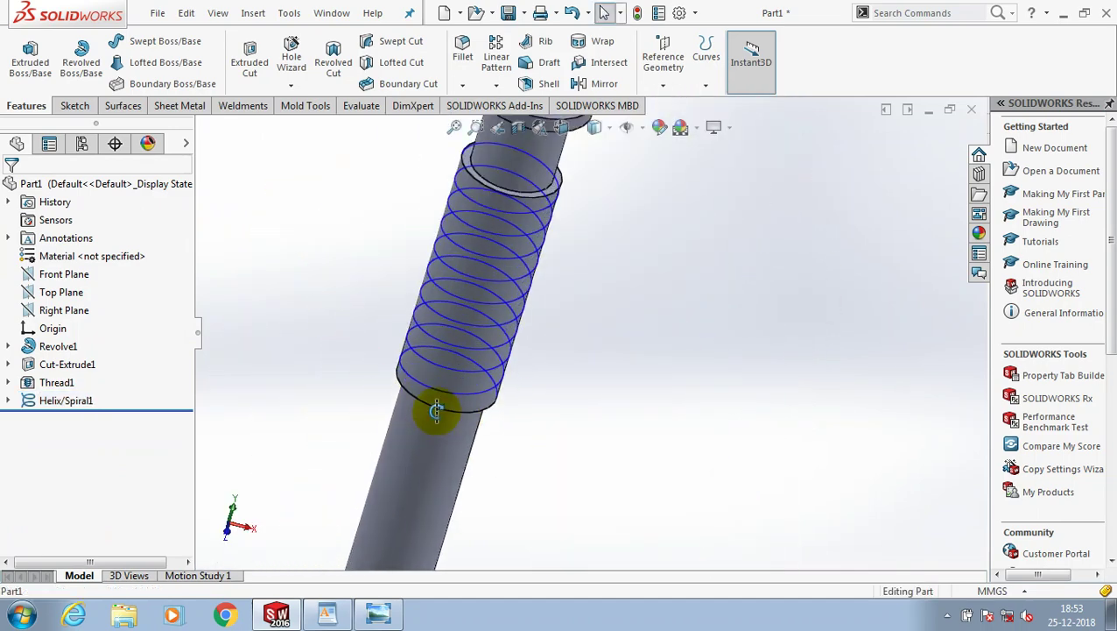
{"action": "mouse_move", "coordinate": [436, 407]}
{"action": "middle_mouse_down"}
{"action": "mouse_move", "coordinate": [362, 374]}
{"action": "mouse_move", "coordinate": [592, 386]}
{"action": "middle_mouse_up"}
{"action": "scroll", "coordinate": [592, 385], "scroll_direction": "down", "scroll_amount": 3}
{"action": "scroll", "coordinate": [549, 383], "scroll_direction": "down", "scroll_amount": 2}
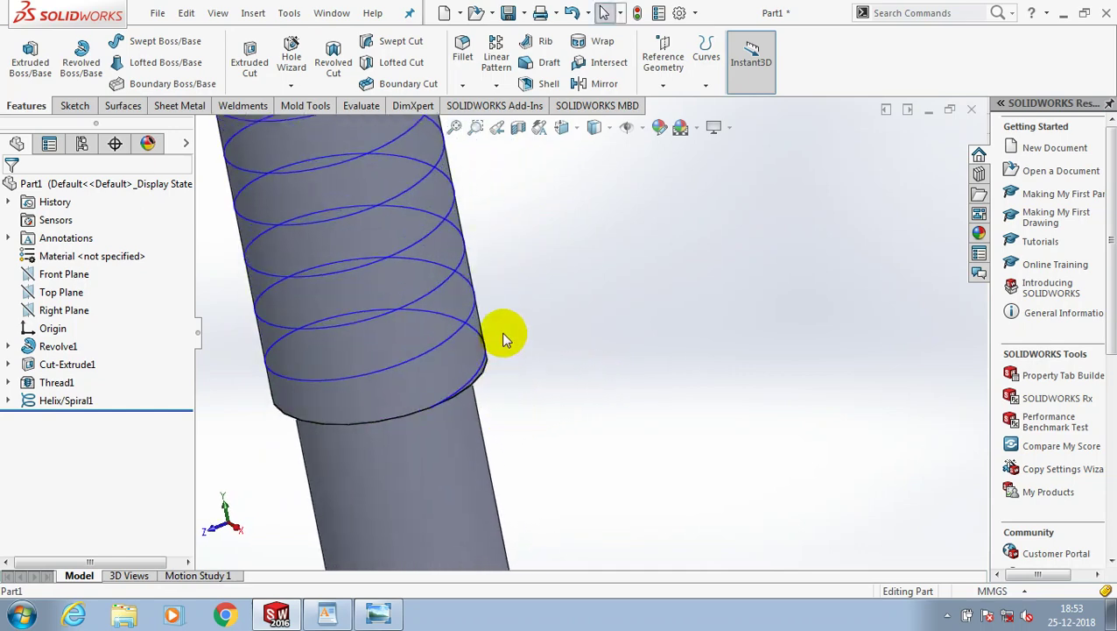
{"action": "left_click", "coordinate": [669, 85]}
{"action": "left_click", "coordinate": [678, 104]}
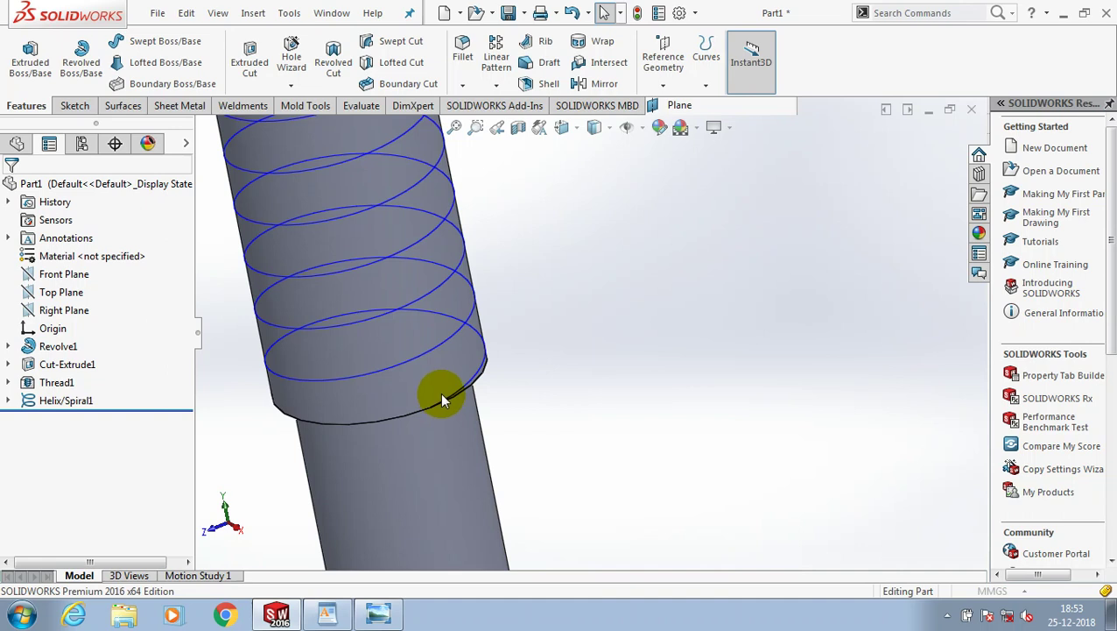
Step: Create Plane2 through the helix end point, perpendicular to the helix
{"action": "scroll", "coordinate": [442, 392], "scroll_direction": "down", "scroll_amount": 3}
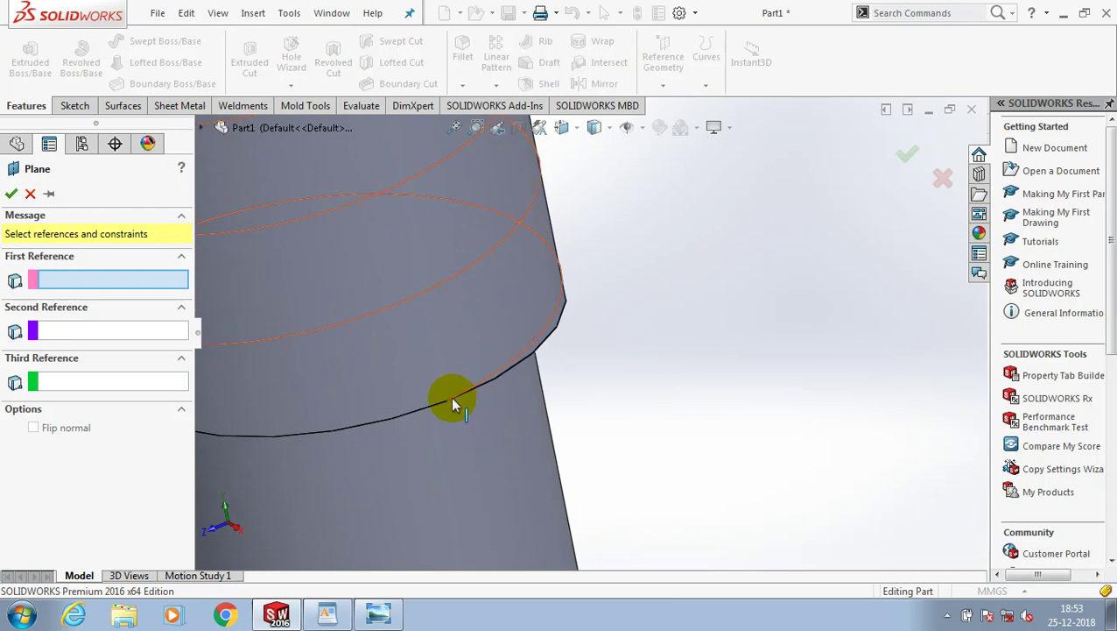
{"action": "left_click", "coordinate": [490, 372]}
{"action": "left_click", "coordinate": [491, 375]}
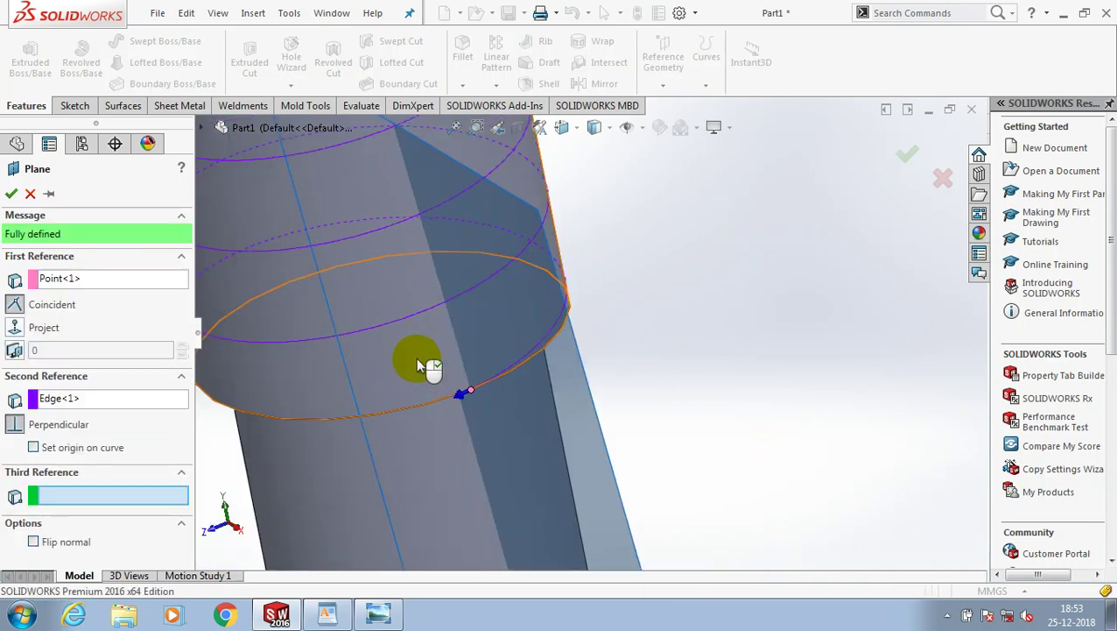
{"action": "scroll", "coordinate": [416, 357], "scroll_direction": "up", "scroll_amount": 3}
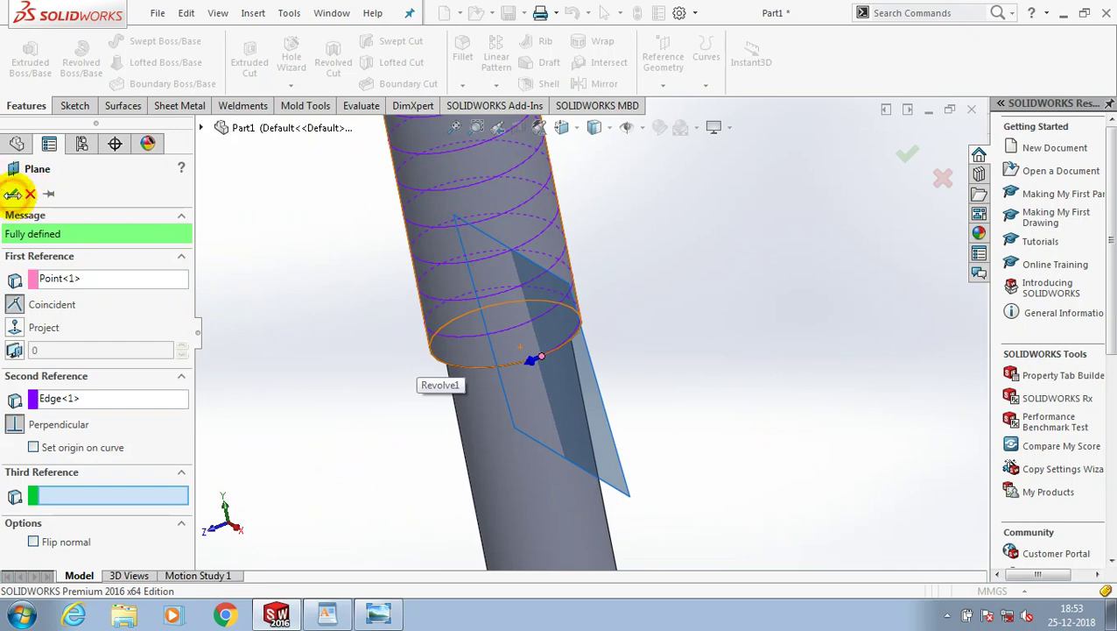
{"action": "left_click", "coordinate": [12, 193]}
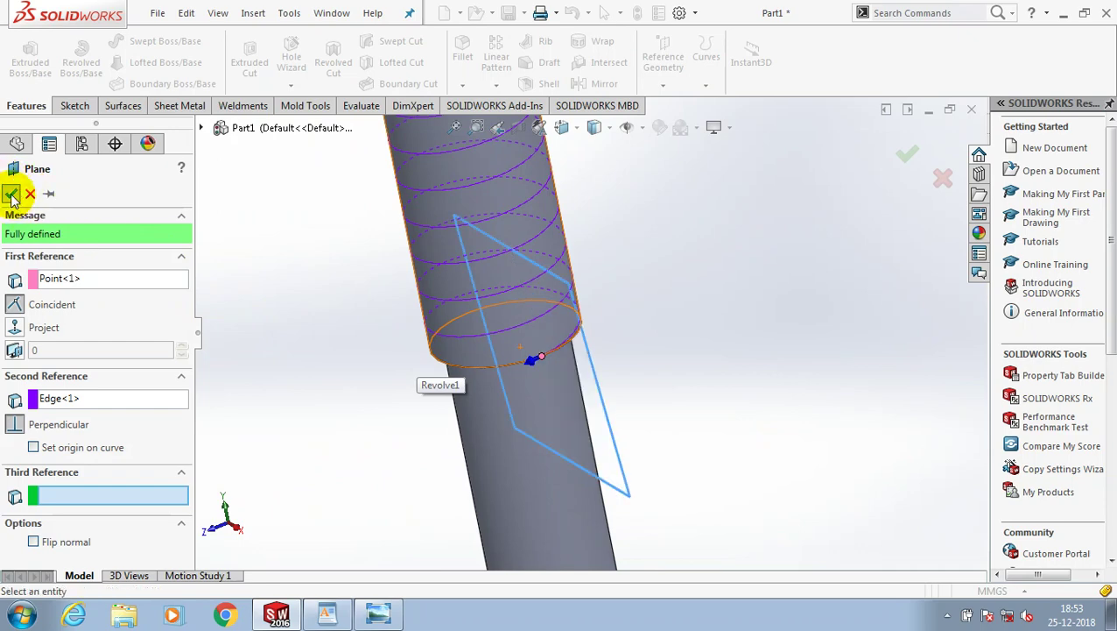
Step: Sketch a small centre rectangle on Plane2 at the helix start and exit the sketch
{"action": "left_click", "coordinate": [75, 106]}
{"action": "left_click", "coordinate": [23, 53]}
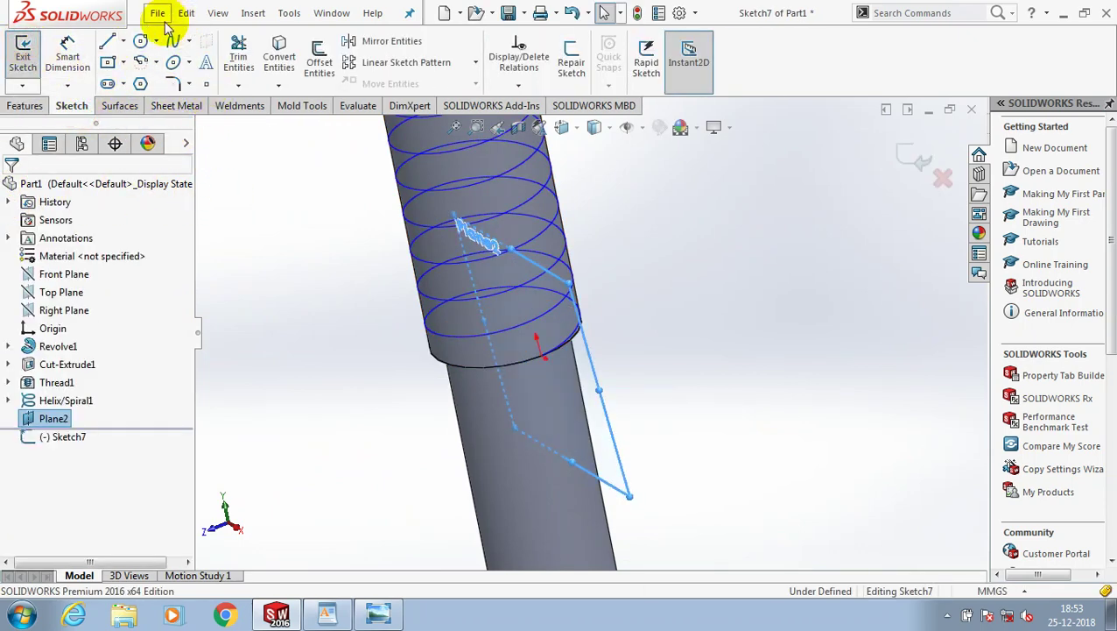
{"action": "left_click", "coordinate": [123, 62]}
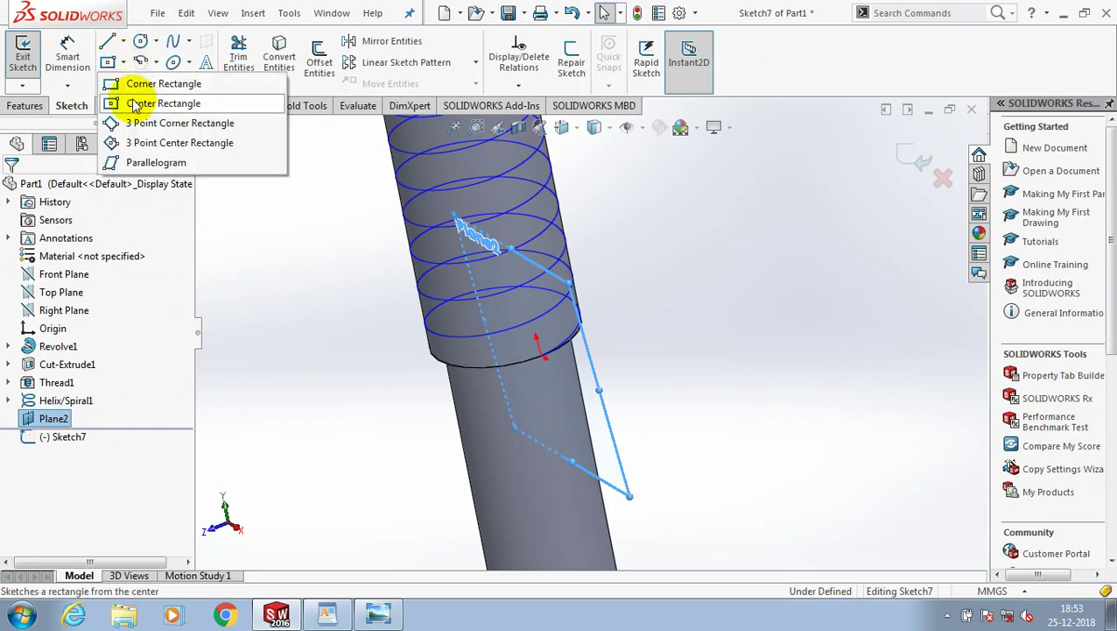
{"action": "left_click", "coordinate": [136, 105]}
{"action": "scroll", "coordinate": [560, 359], "scroll_direction": "down", "scroll_amount": 3}
{"action": "scroll", "coordinate": [523, 344], "scroll_direction": "down", "scroll_amount": 2}
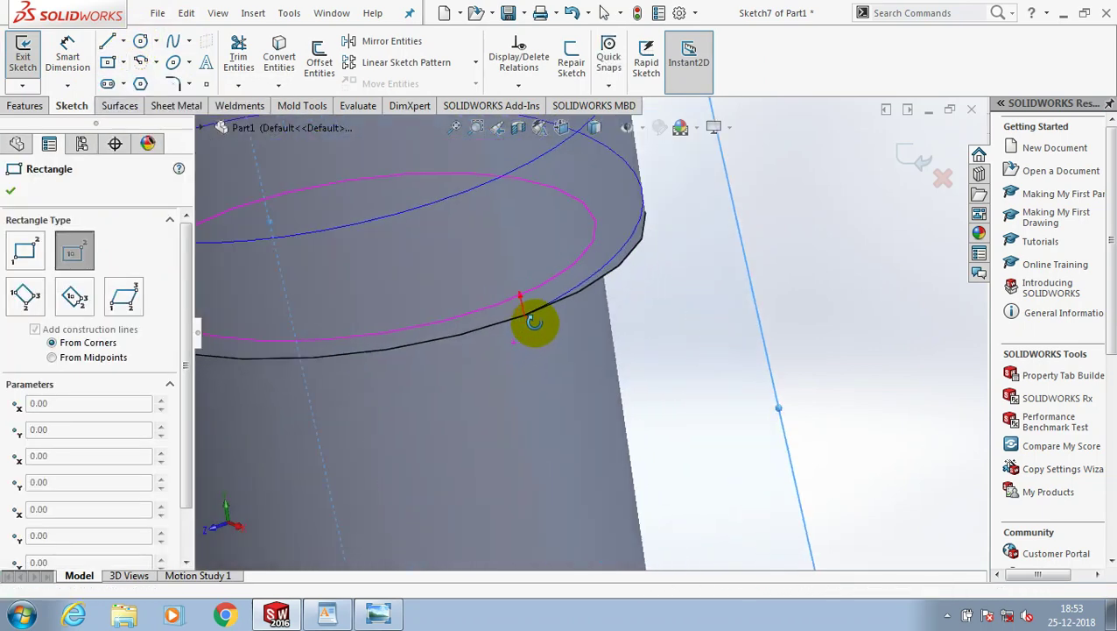
{"action": "left_click", "coordinate": [533, 311]}
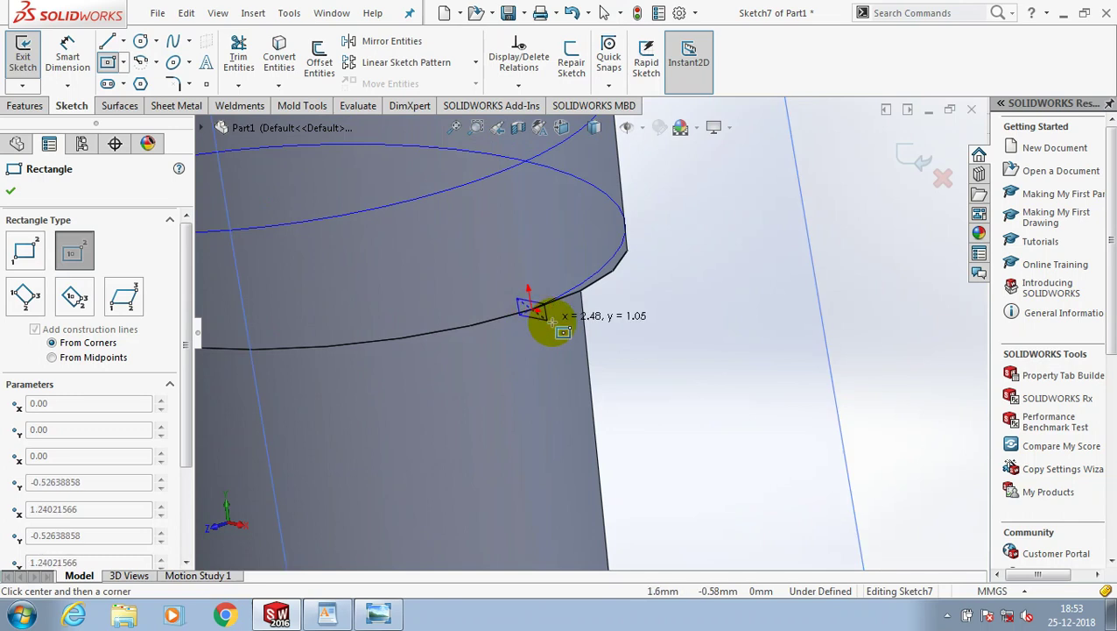
{"action": "left_click", "coordinate": [568, 337]}
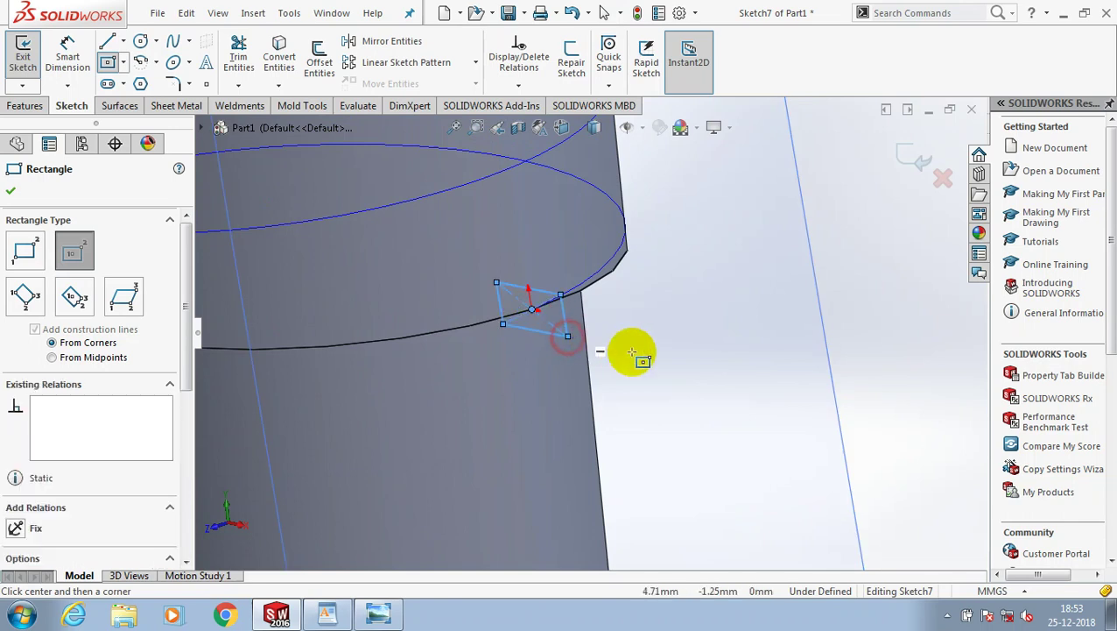
{"action": "scroll", "coordinate": [632, 352], "scroll_direction": "up", "scroll_amount": 3}
{"action": "scroll", "coordinate": [706, 327], "scroll_direction": "up", "scroll_amount": 2}
{"action": "scroll", "coordinate": [716, 317], "scroll_direction": "up", "scroll_amount": 2}
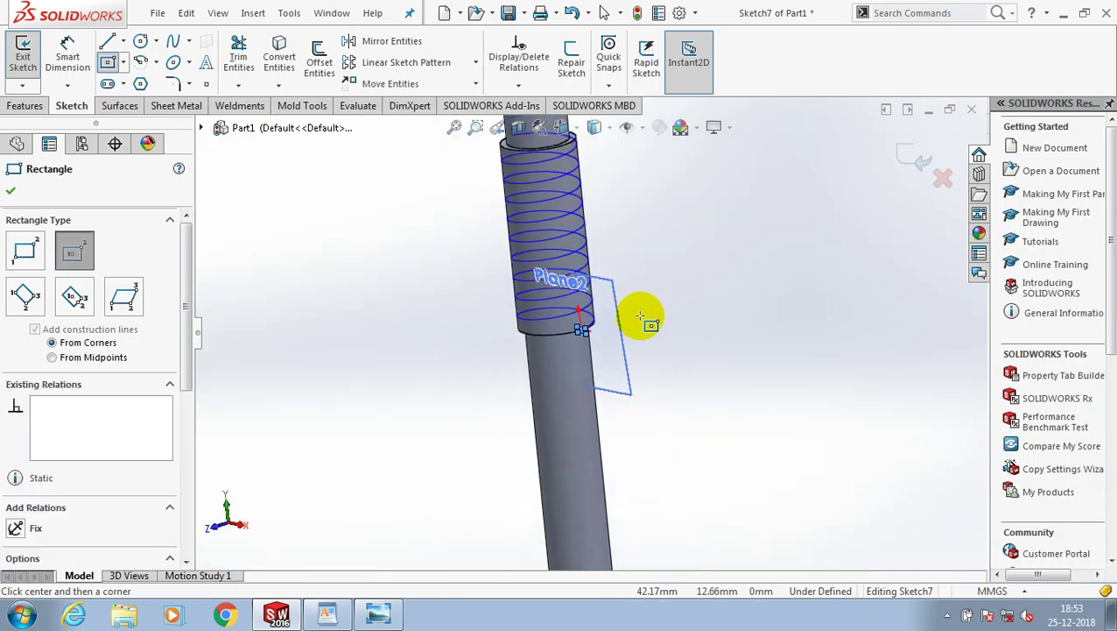
{"action": "scroll", "coordinate": [578, 341], "scroll_direction": "down", "scroll_amount": 2}
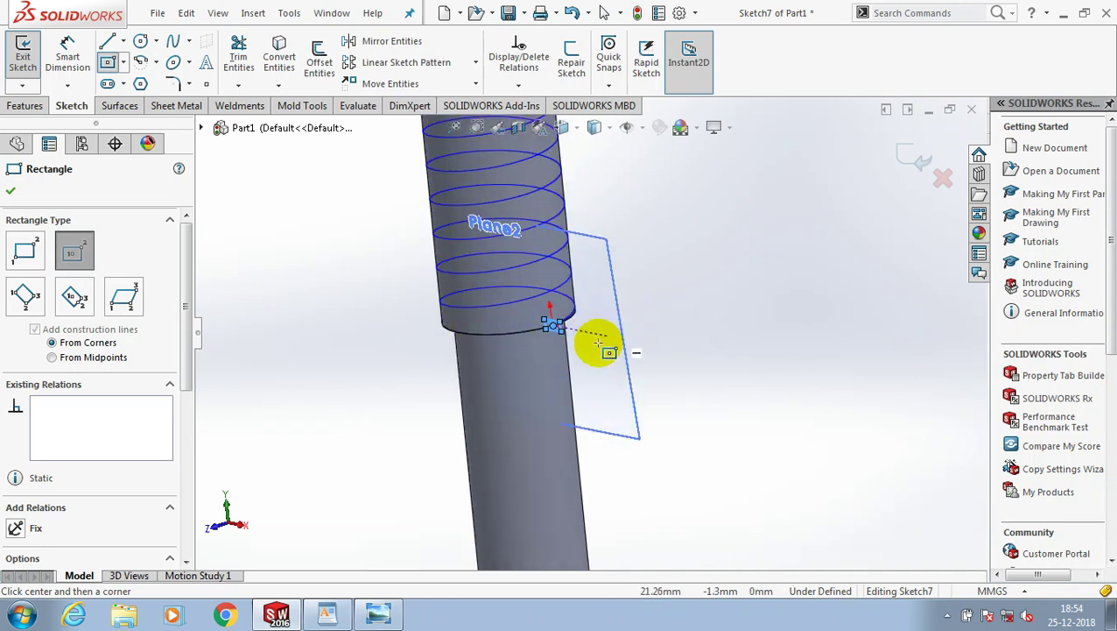
{"action": "scroll", "coordinate": [561, 329], "scroll_direction": "down", "scroll_amount": 2}
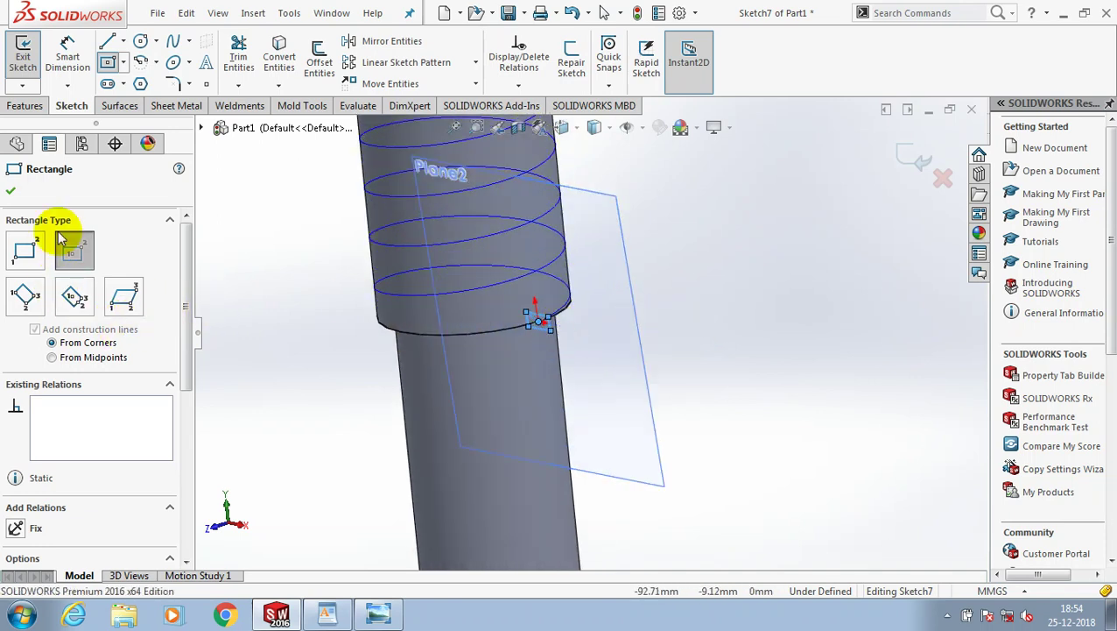
{"action": "left_click", "coordinate": [10, 190]}
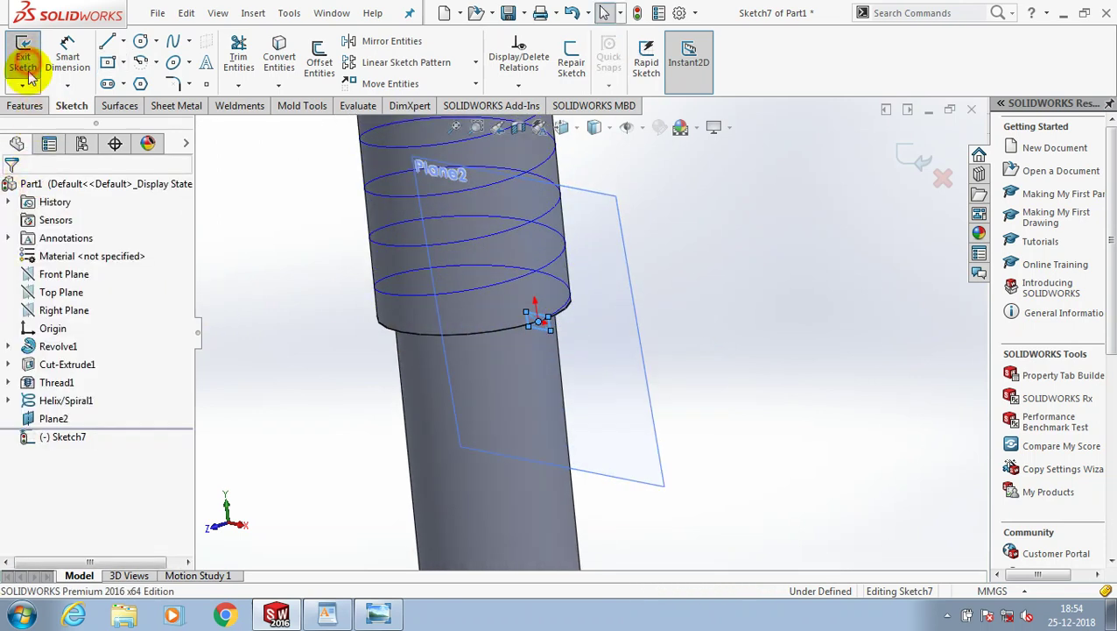
{"action": "left_click", "coordinate": [32, 84]}
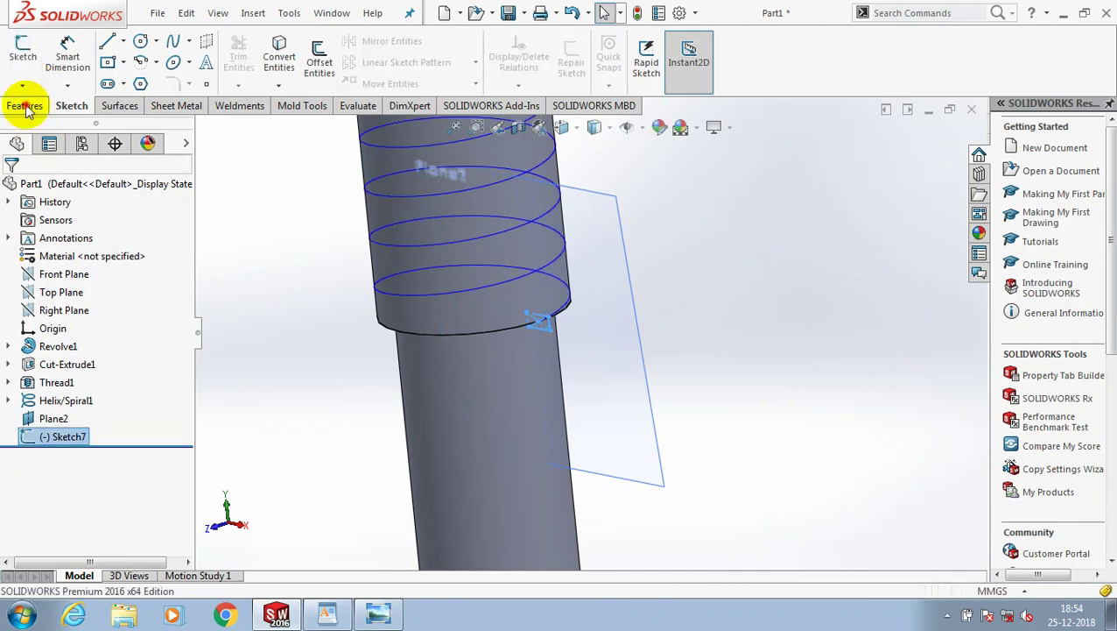
Step: Sweep-cut the rectangle profile along the helix to make a coiled groove
{"action": "left_click", "coordinate": [24, 105]}
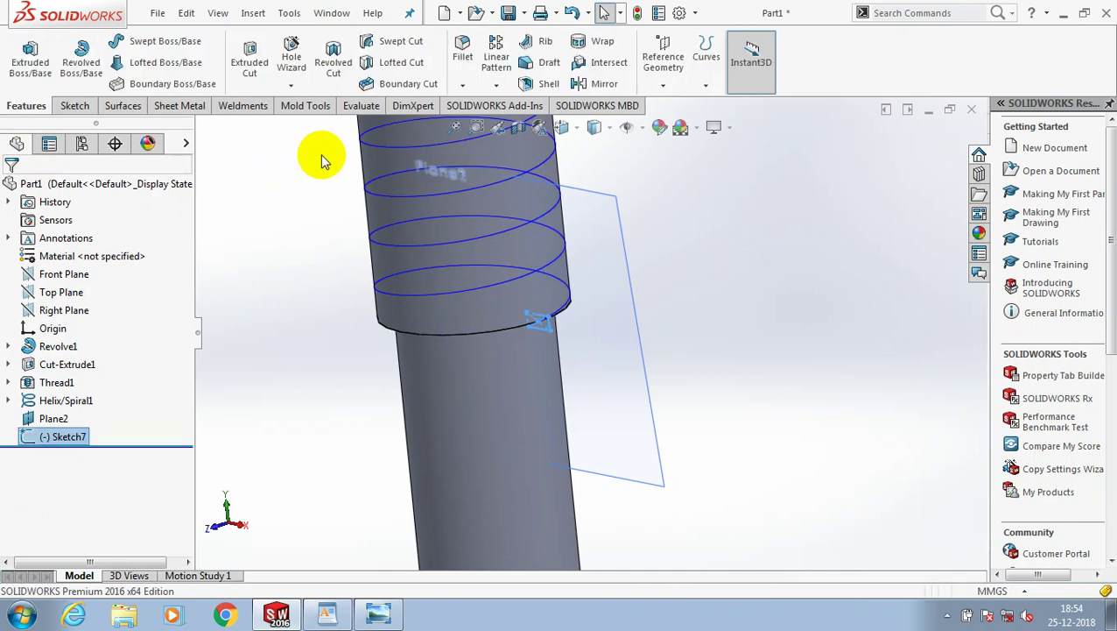
{"action": "left_click", "coordinate": [389, 41]}
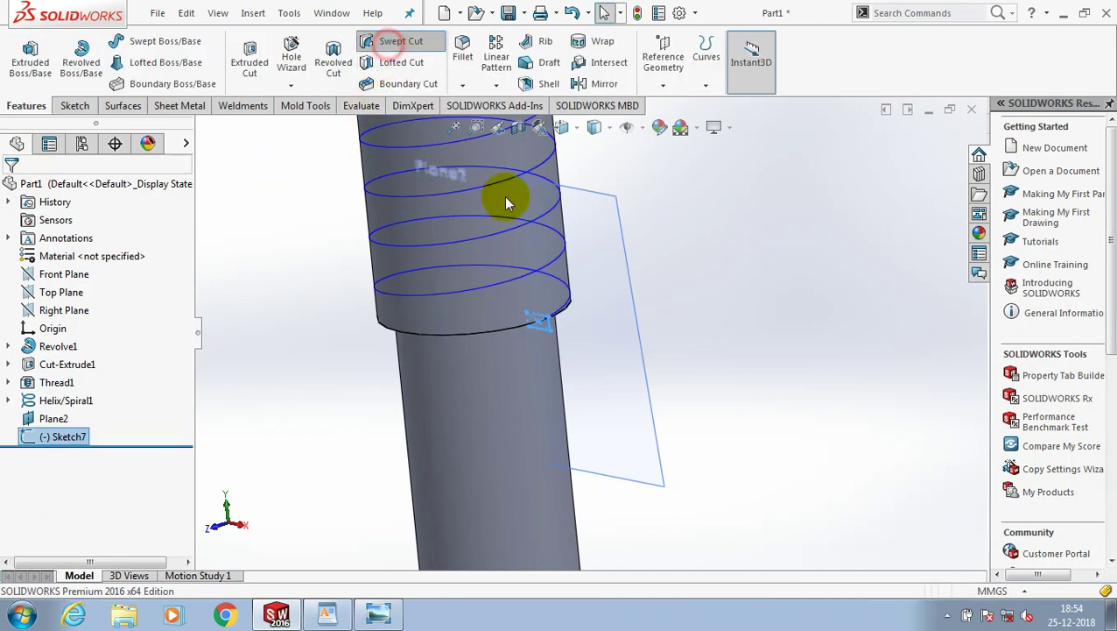
{"action": "left_click", "coordinate": [544, 275]}
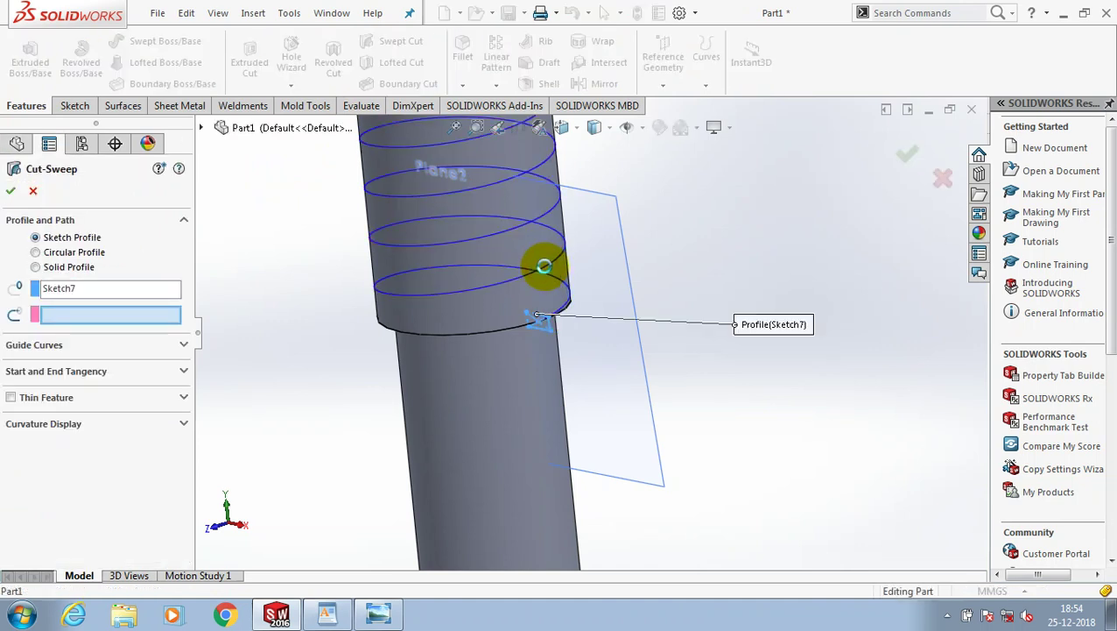
{"action": "left_click", "coordinate": [443, 286]}
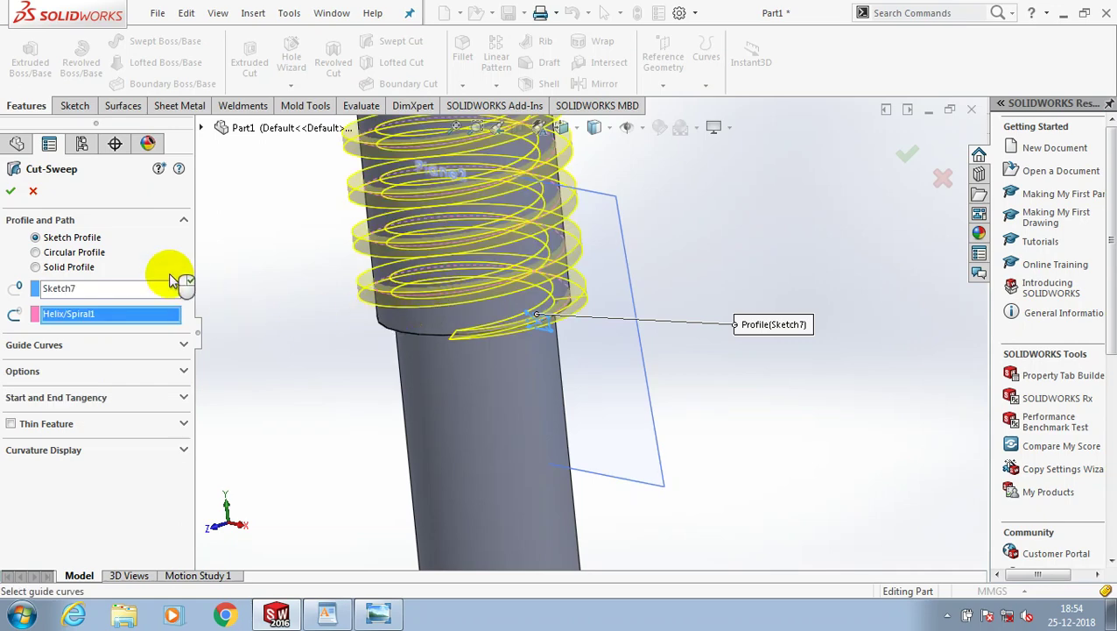
{"action": "left_click", "coordinate": [10, 190]}
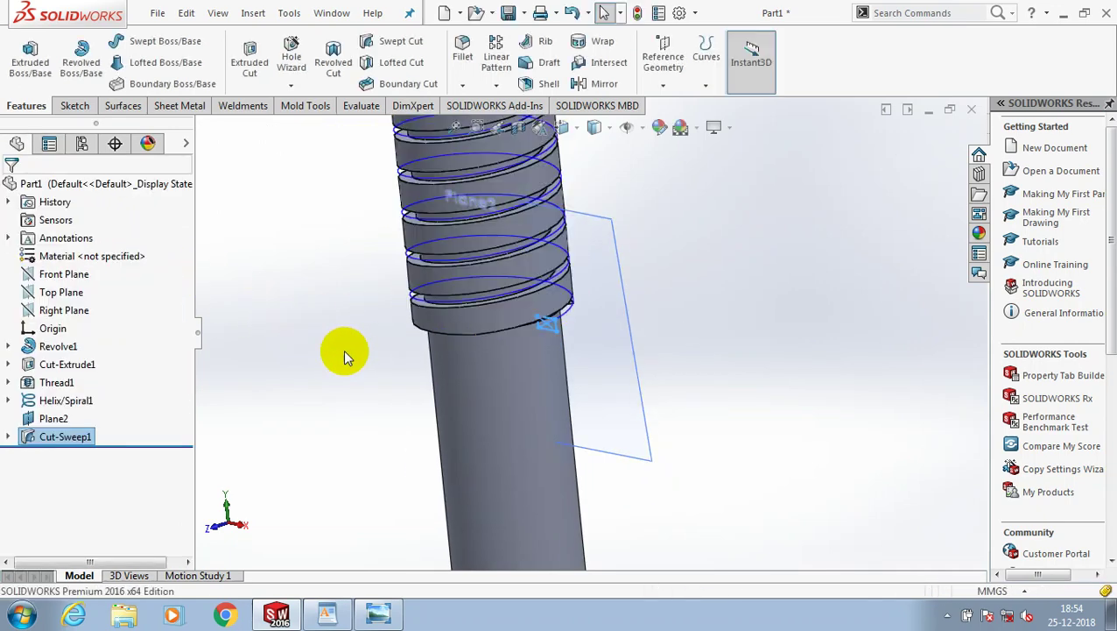
Step: Expand Cut-Sweep1 in the tree, then hide Plane2 so only the spindle shows
{"action": "scroll", "coordinate": [333, 352], "scroll_direction": "up", "scroll_amount": 2}
{"action": "scroll", "coordinate": [613, 280], "scroll_direction": "up", "scroll_amount": 2}
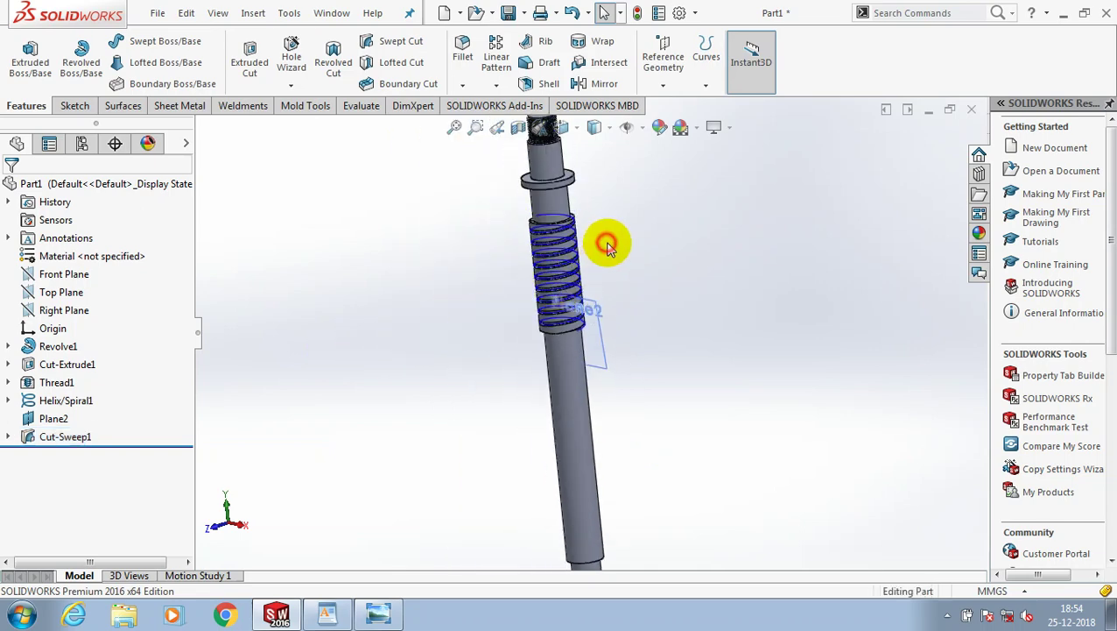
{"action": "left_click", "coordinate": [8, 437]}
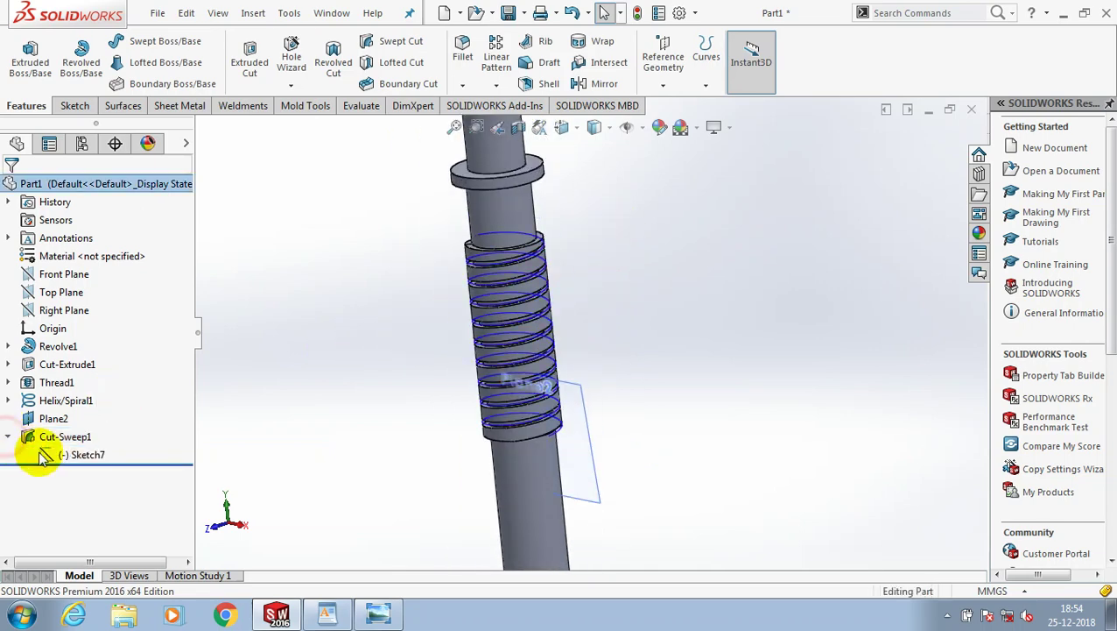
{"action": "right_click", "coordinate": [59, 400]}
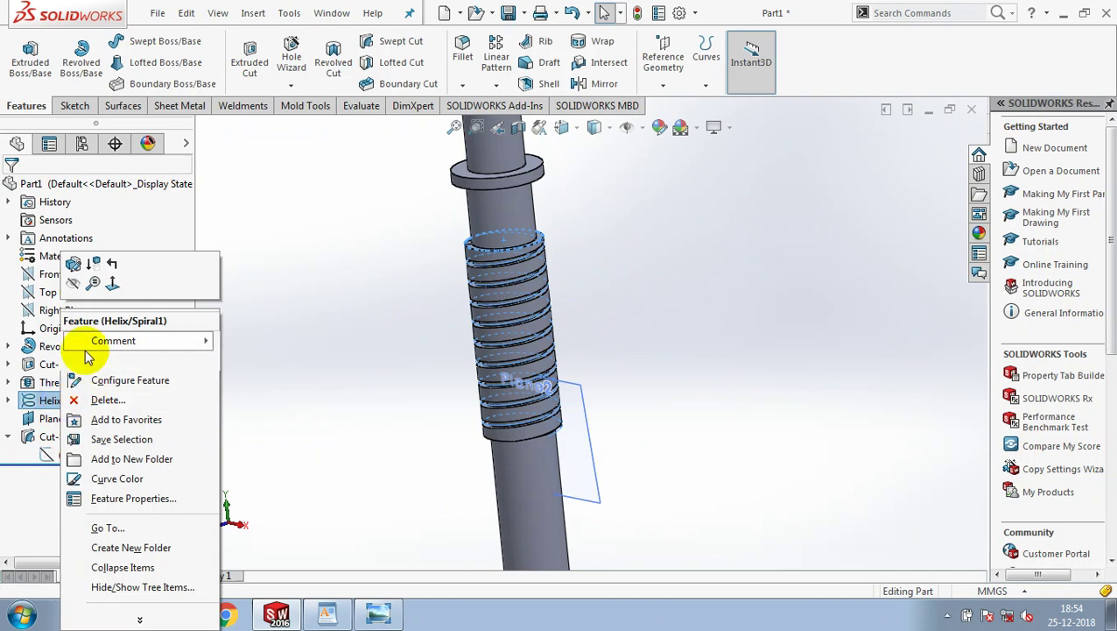
{"action": "left_click", "coordinate": [345, 376]}
{"action": "scroll", "coordinate": [368, 363], "scroll_direction": "up", "scroll_amount": 2}
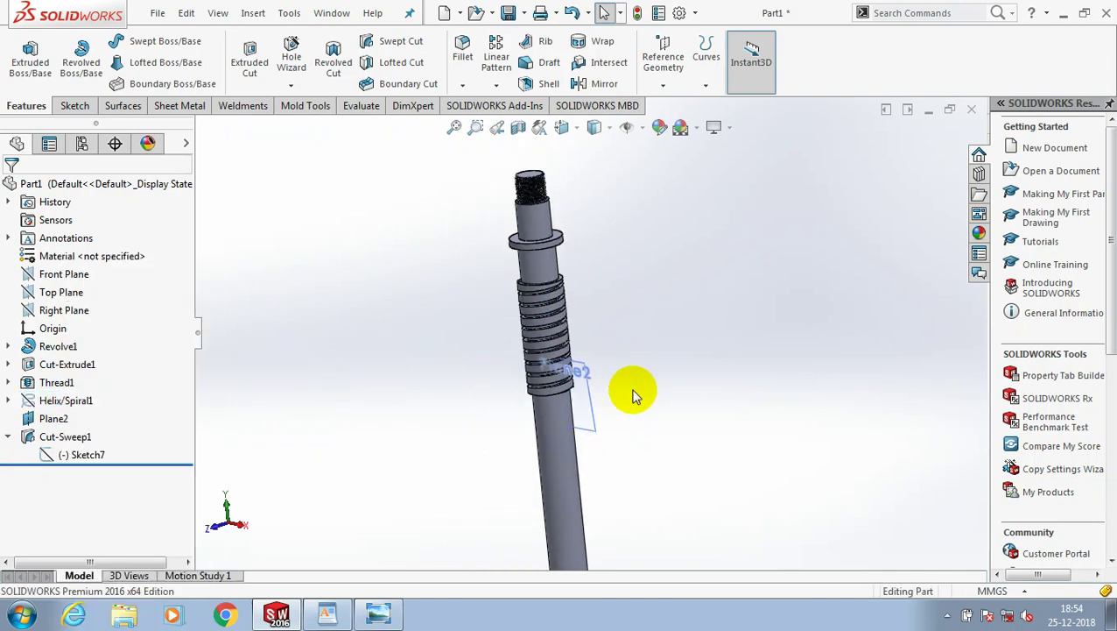
{"action": "right_click", "coordinate": [591, 373]}
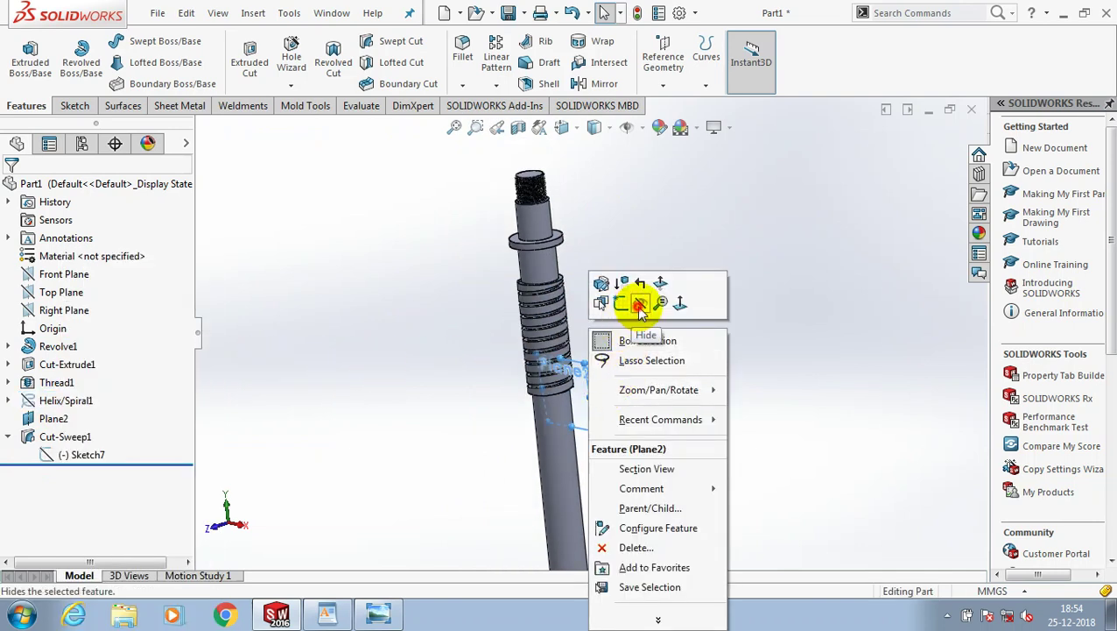
{"action": "left_click", "coordinate": [640, 307]}
{"action": "scroll", "coordinate": [742, 352], "scroll_direction": "up", "scroll_amount": 1}
{"action": "scroll", "coordinate": [700, 412], "scroll_direction": "up", "scroll_amount": 1}
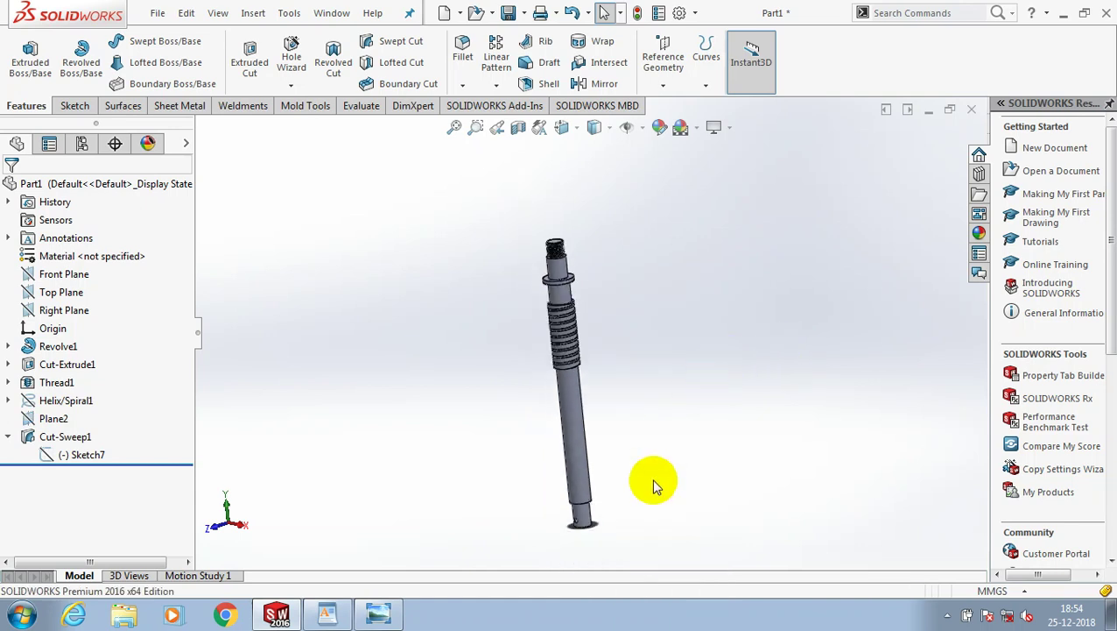
{"action": "scroll", "coordinate": [628, 413], "scroll_direction": "down", "scroll_amount": 2}
{"action": "right_click", "coordinate": [540, 203]}
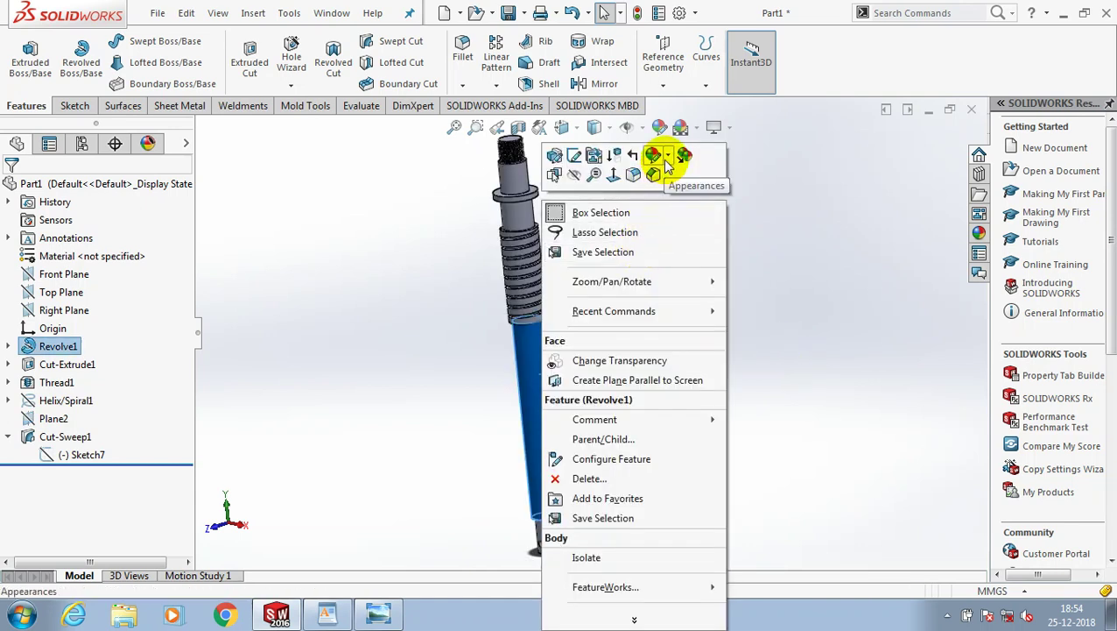
Step: Apply the olive swatch as the appearance colour of the whole spindle body
{"action": "left_click", "coordinate": [666, 162]}
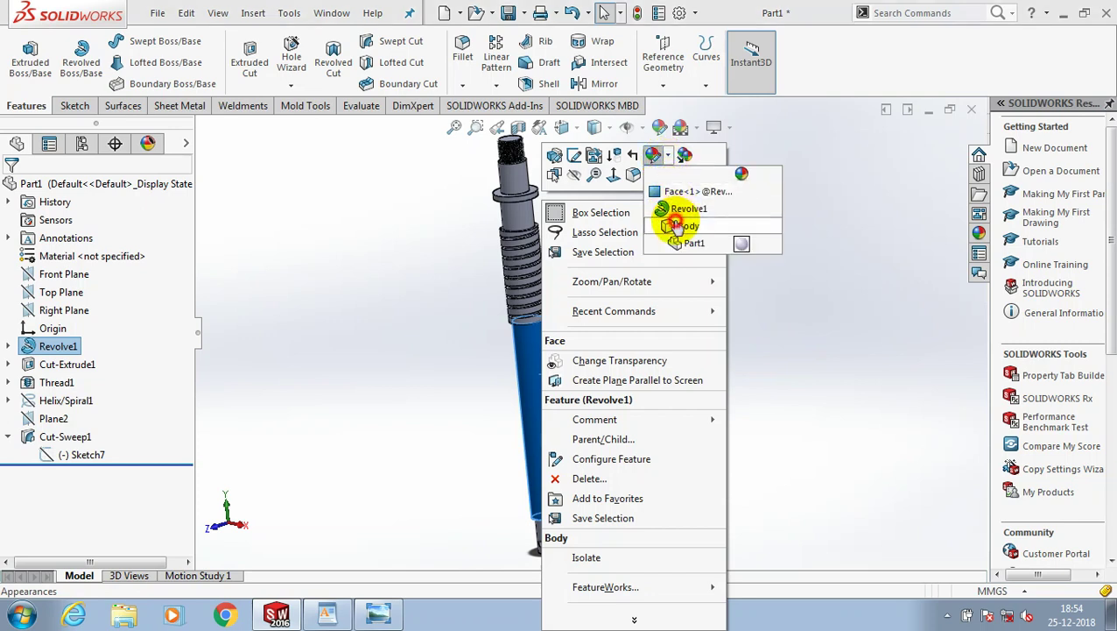
{"action": "left_click", "coordinate": [679, 226]}
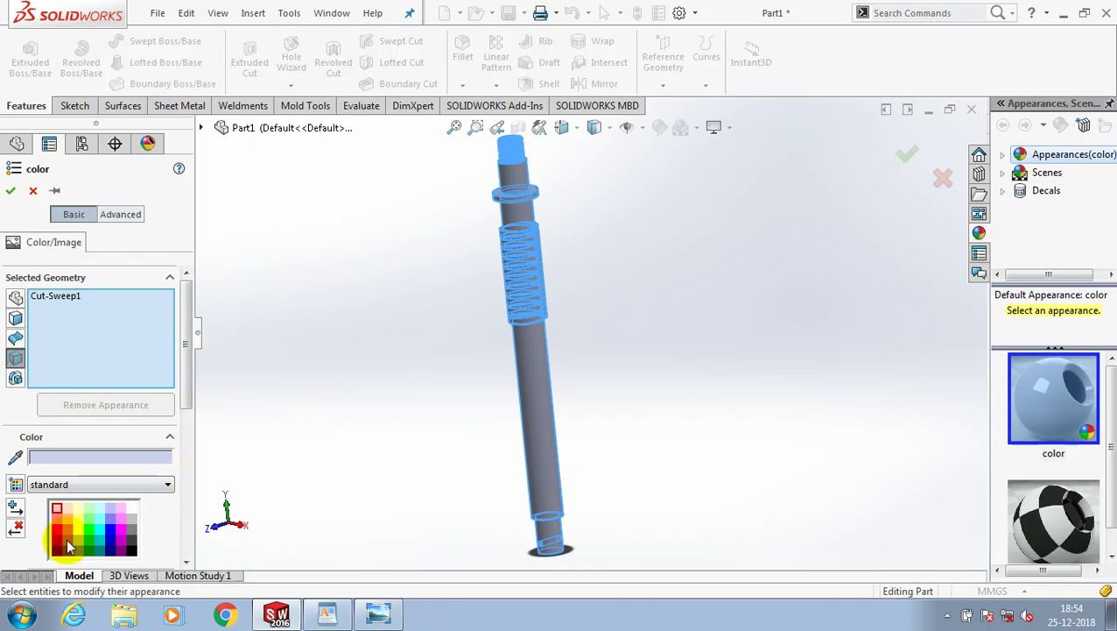
{"action": "left_click", "coordinate": [78, 550]}
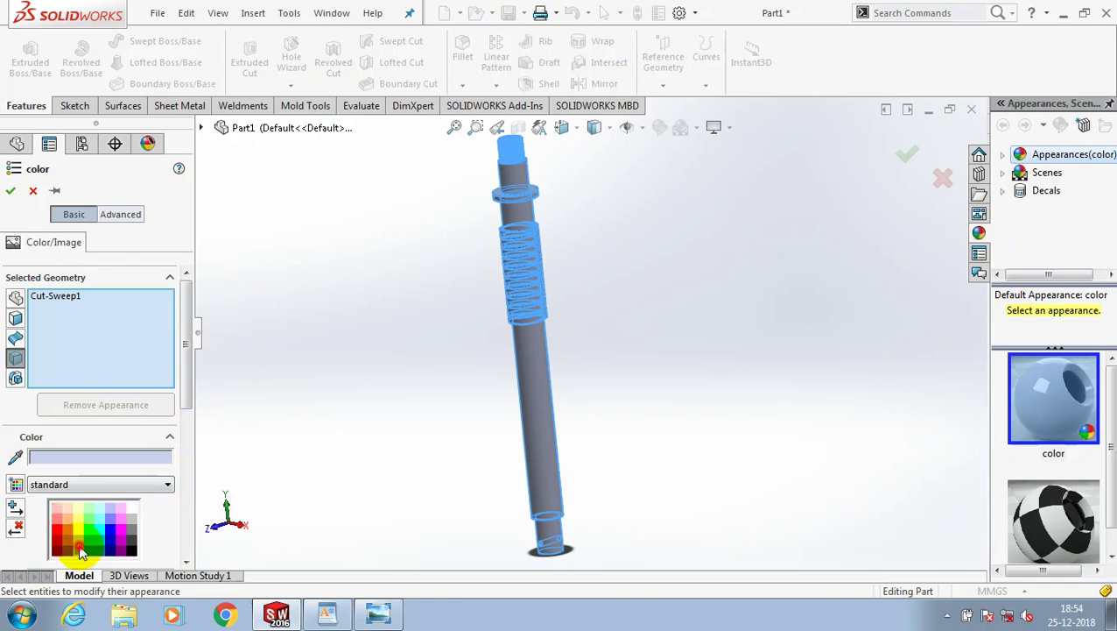
{"action": "left_click", "coordinate": [10, 191]}
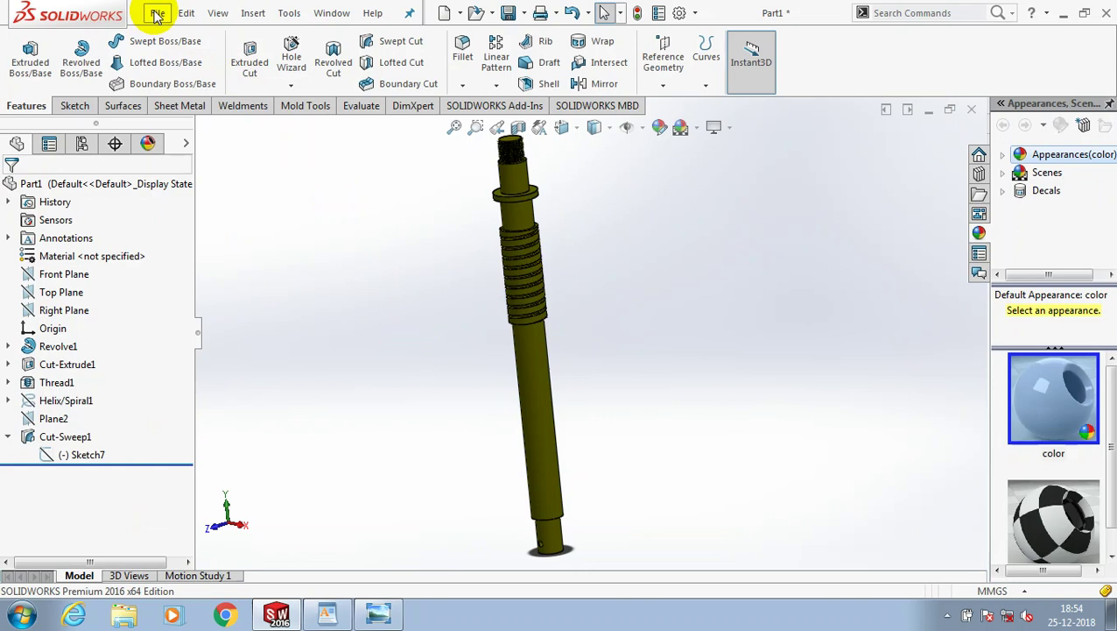
Step: Save the spindle part under the file name 'spindle'
{"action": "key", "text": "ctrl+s"}
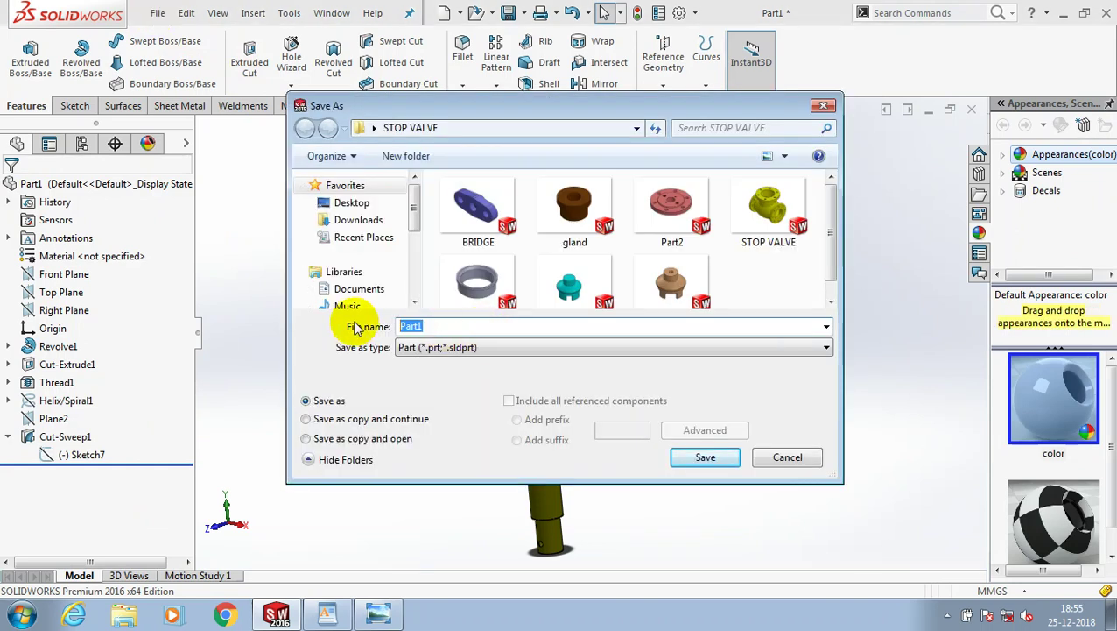
{"action": "type", "text": "s"}
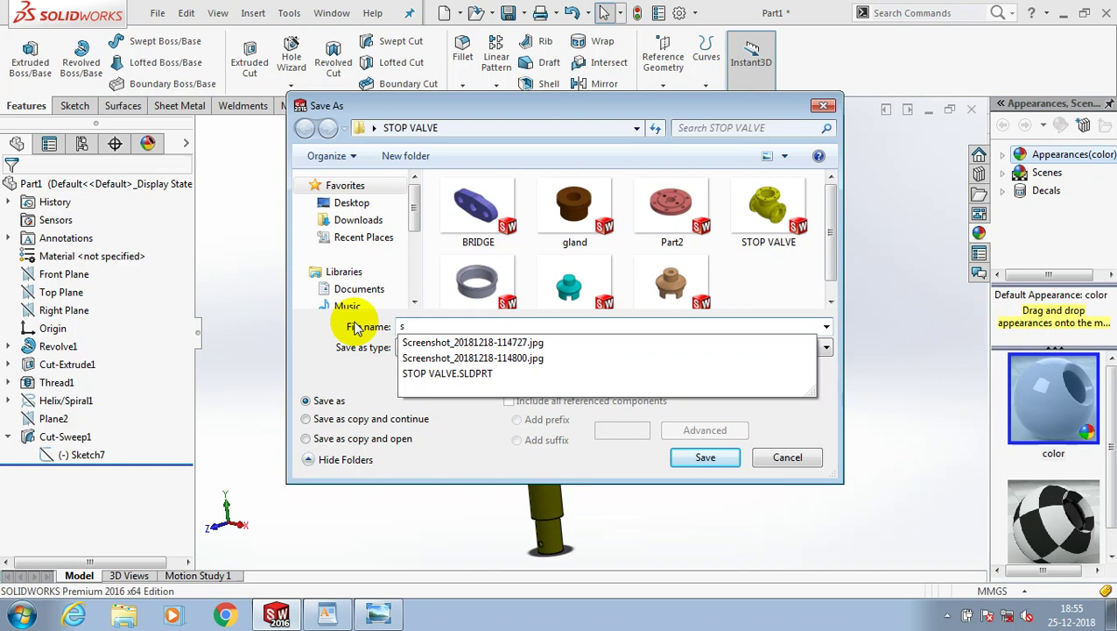
{"action": "type", "text": "pindle"}
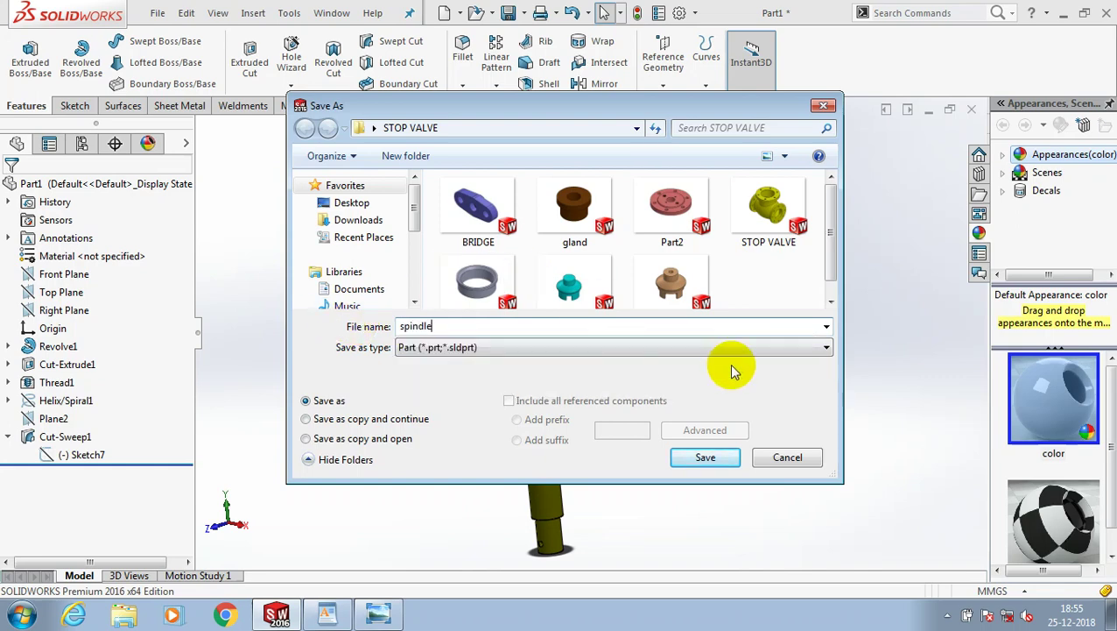
{"action": "left_click", "coordinate": [705, 460]}
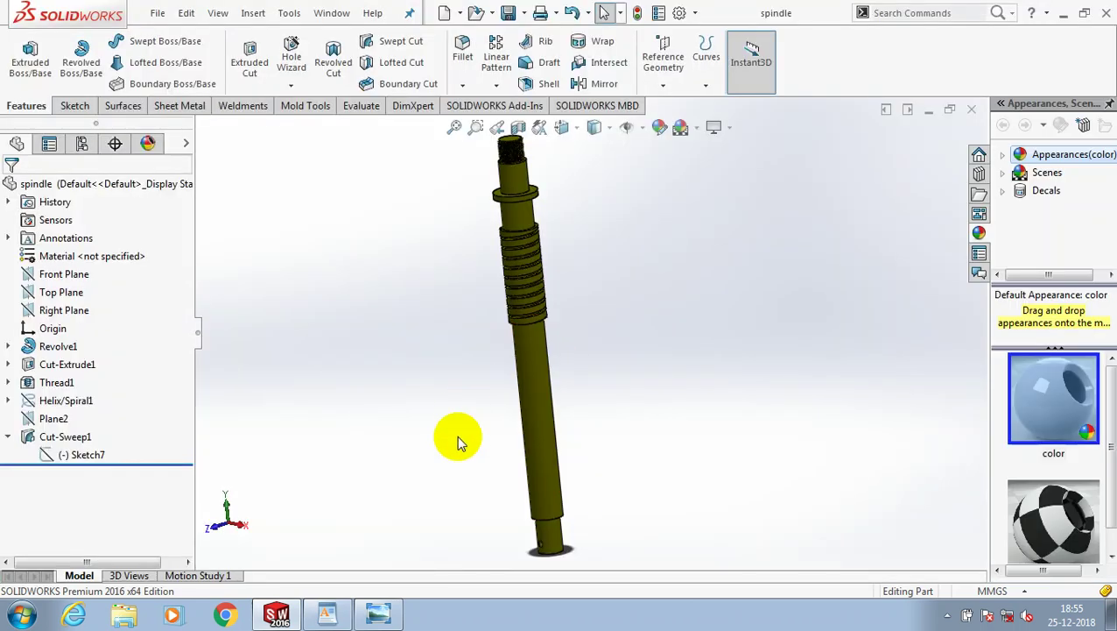
Step: Check the PART 8 collar/washer line in the WordPad notes, then return to SOLIDWORKS
{"action": "left_click", "coordinate": [336, 615]}
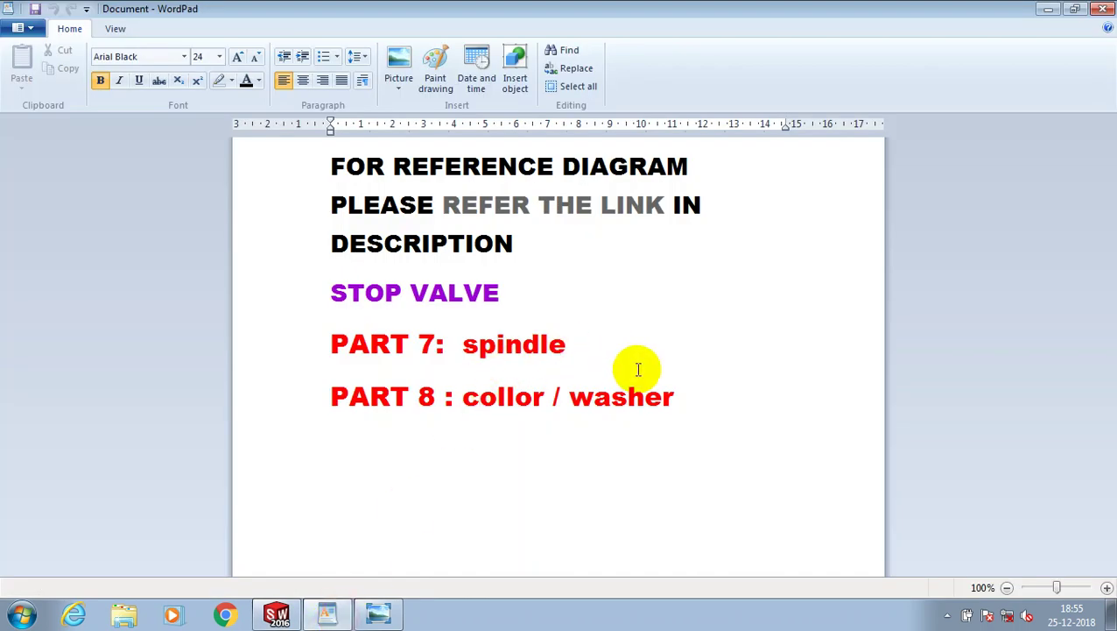
{"action": "left_click_drag", "start_coordinate": [675, 398], "coordinate": [317, 403]}
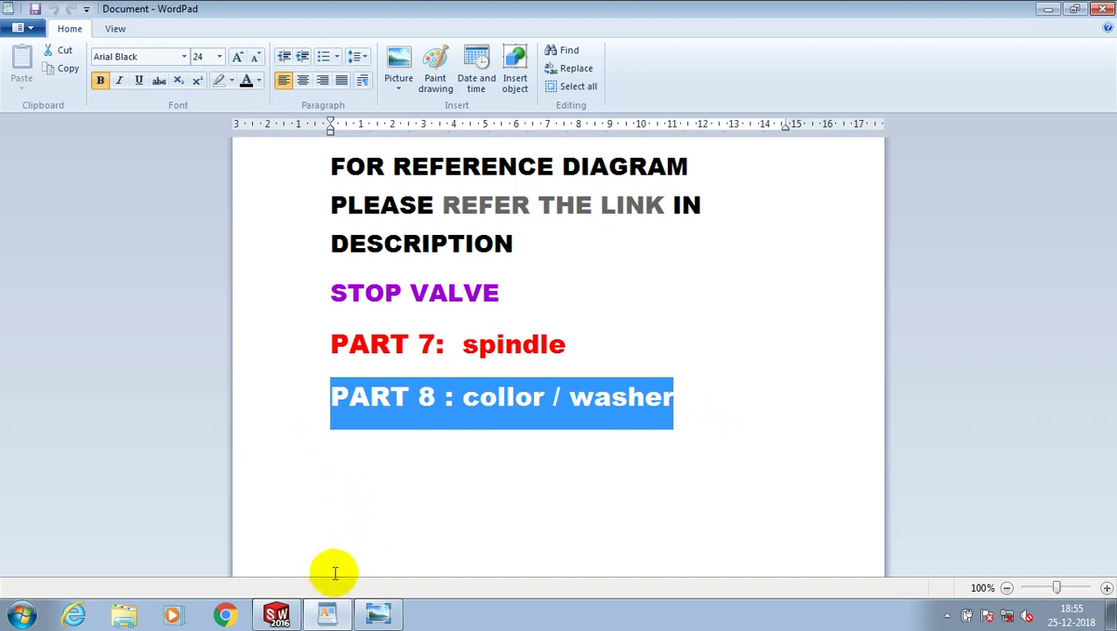
{"action": "left_click", "coordinate": [277, 613]}
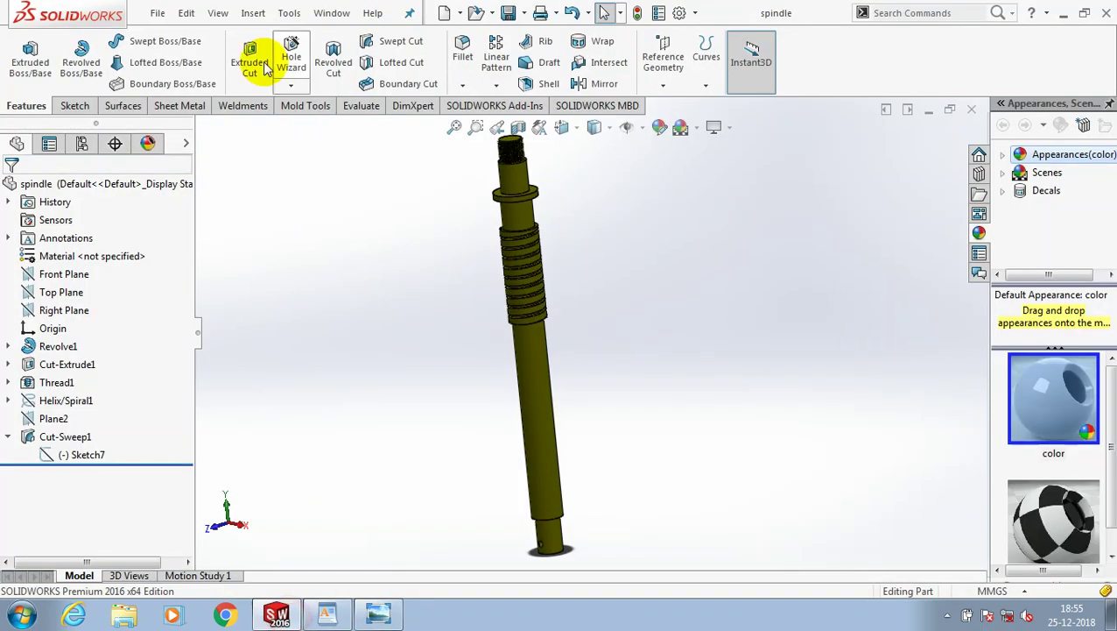
Step: Create a new blank part document, Part2
{"action": "left_click", "coordinate": [158, 12]}
{"action": "left_click", "coordinate": [174, 40]}
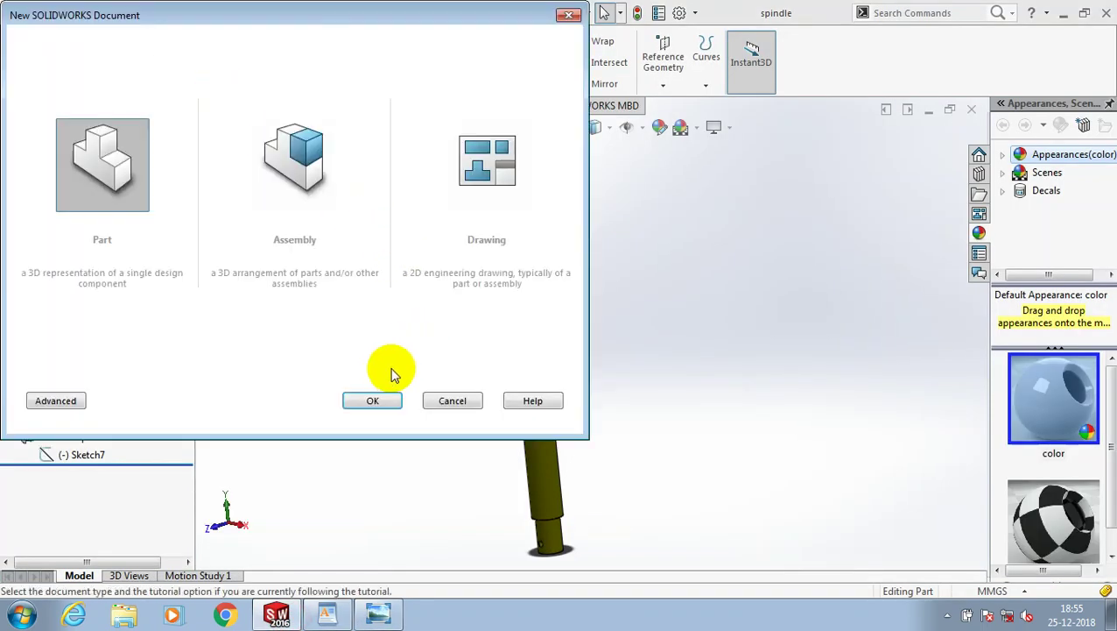
{"action": "left_click", "coordinate": [375, 399]}
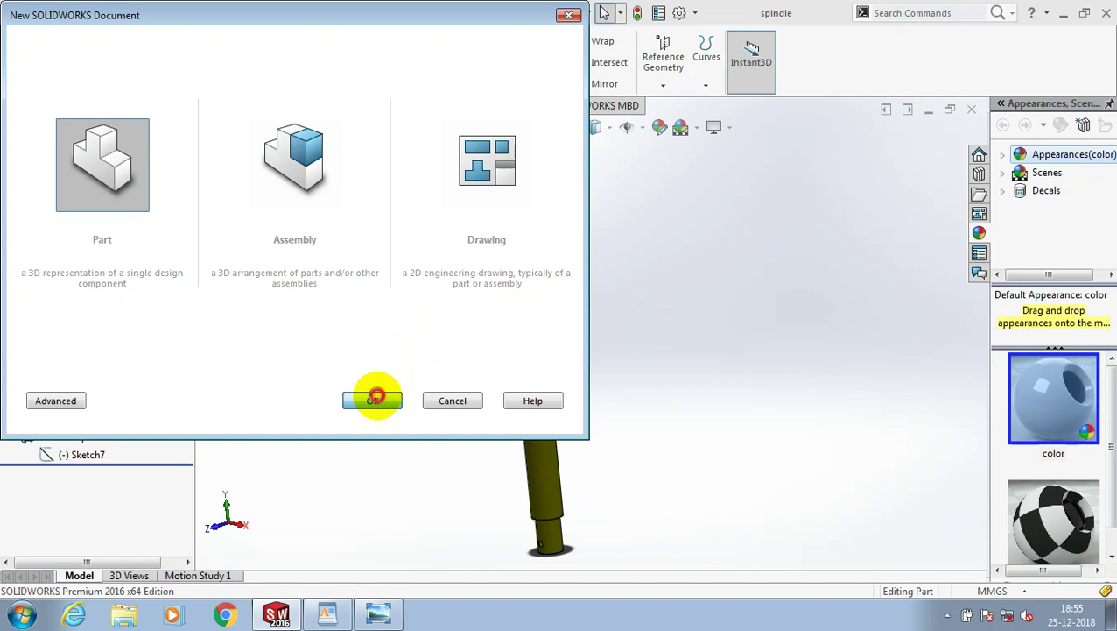
Step: Turn the view Normal To the Front Plane
{"action": "left_click", "coordinate": [68, 275]}
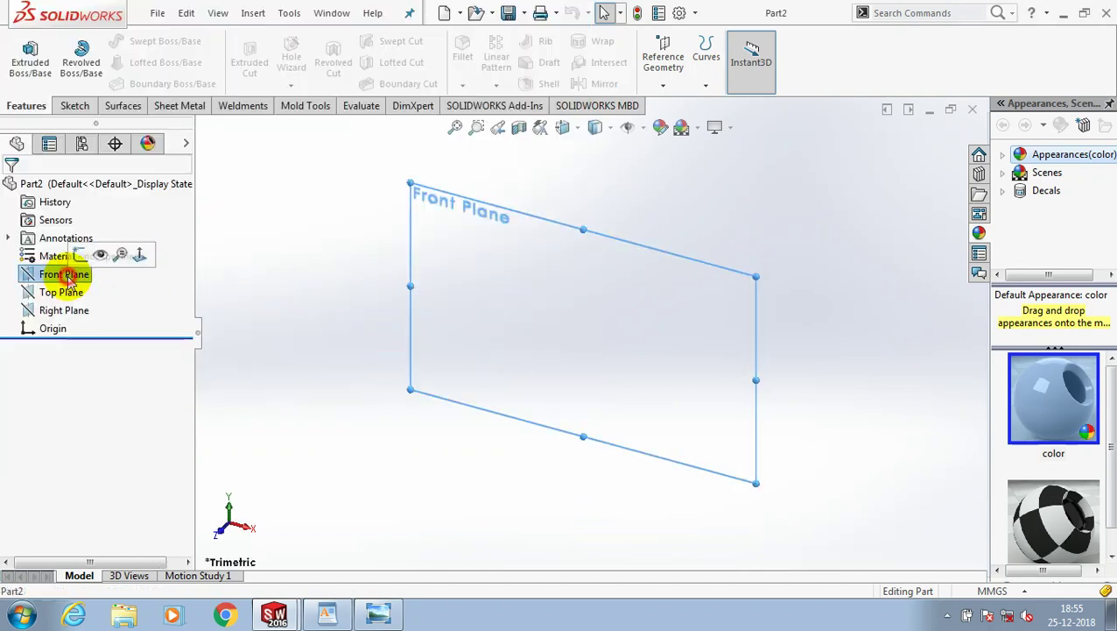
{"action": "right_click", "coordinate": [132, 265]}
{"action": "left_click", "coordinate": [139, 252]}
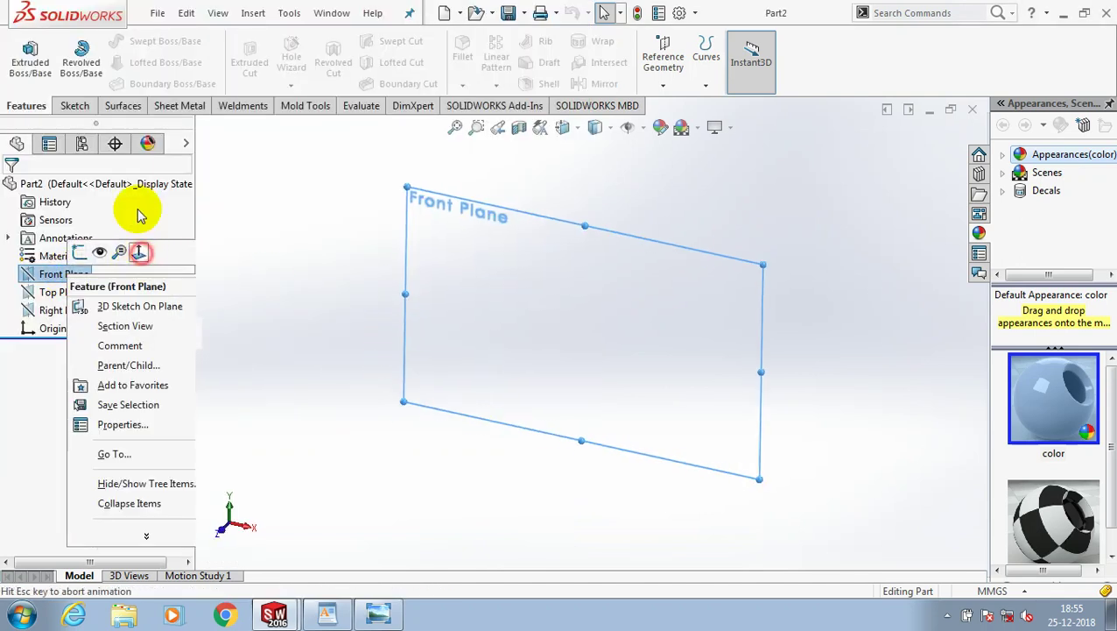
Step: Draw two concentric circles centred on the origin on the Front Plane
{"action": "left_click", "coordinate": [74, 106]}
{"action": "left_click", "coordinate": [155, 41]}
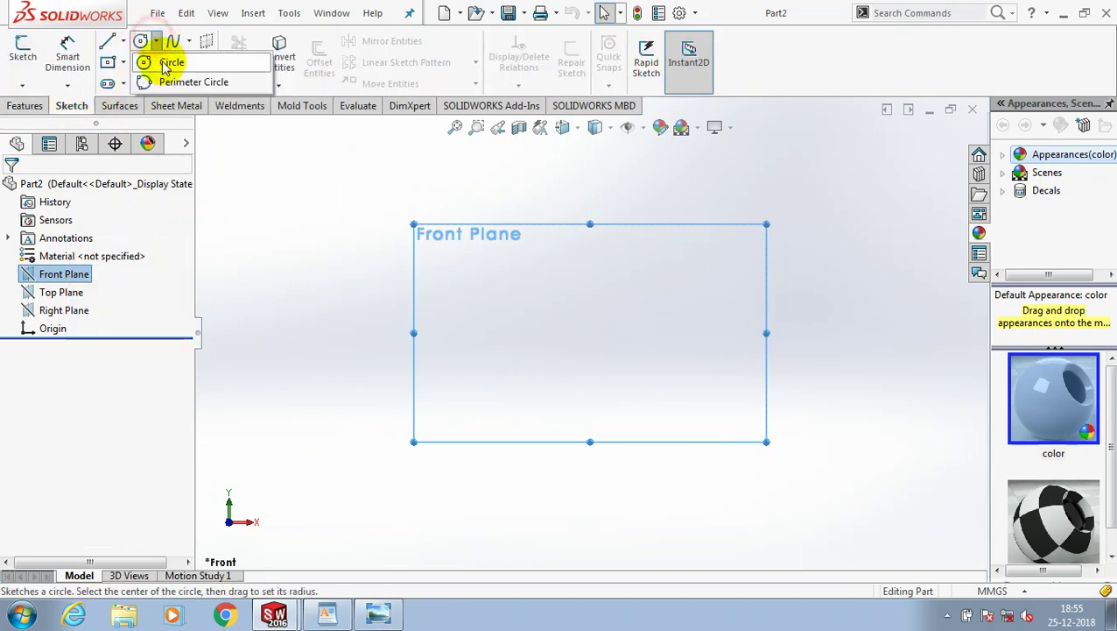
{"action": "left_click", "coordinate": [165, 64]}
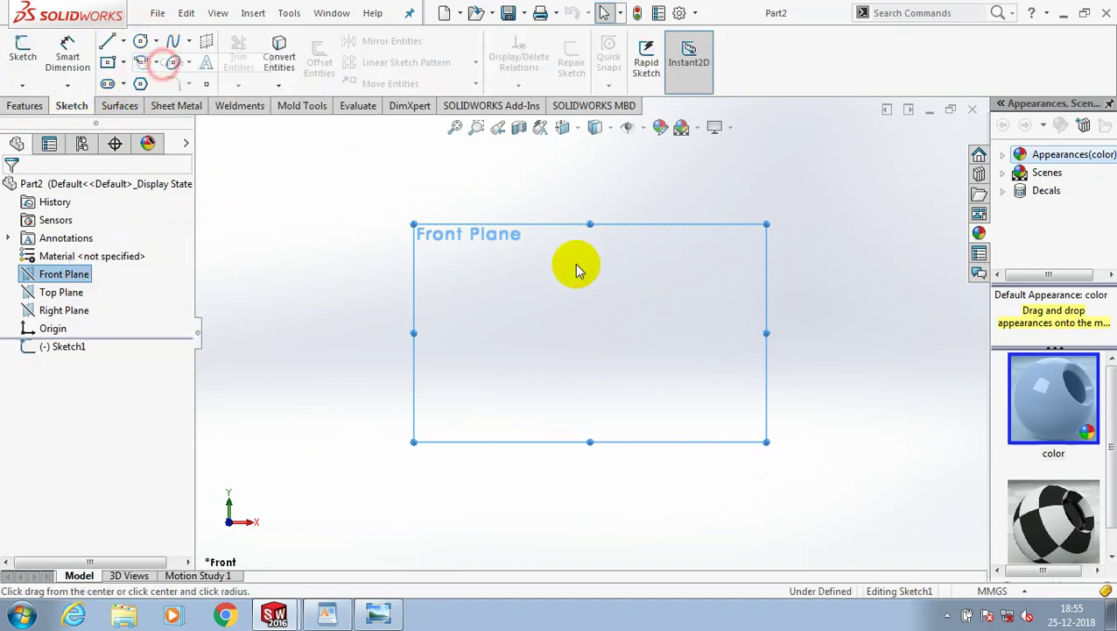
{"action": "left_click_drag", "start_coordinate": [590, 333], "coordinate": [684, 333]}
{"action": "left_click", "coordinate": [590, 333]}
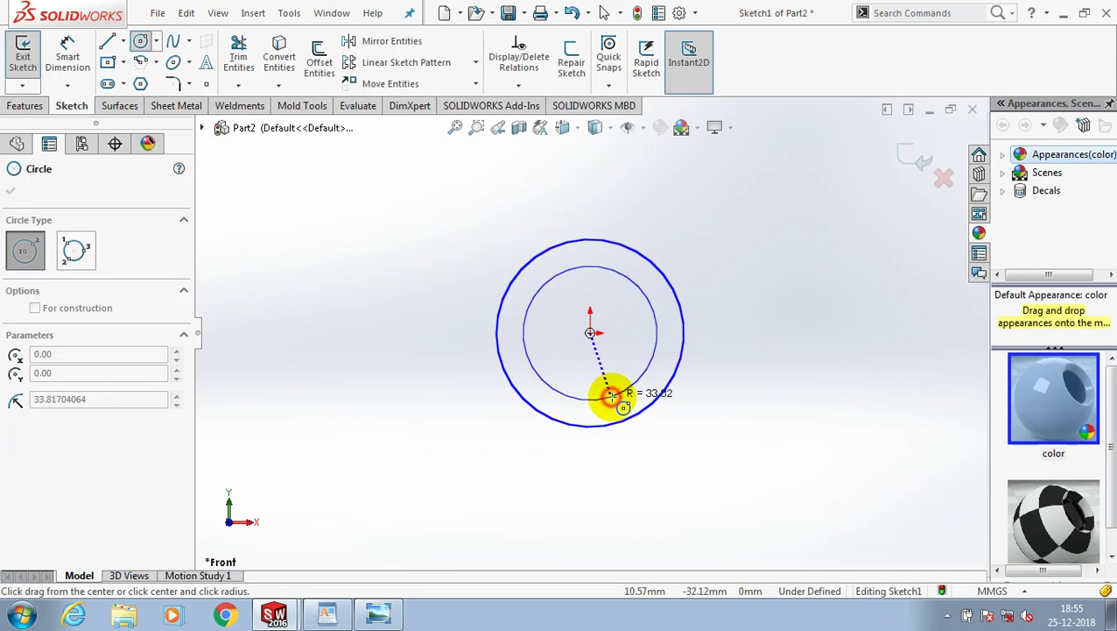
{"action": "left_click", "coordinate": [611, 395]}
{"action": "left_click", "coordinate": [12, 191]}
{"action": "left_click", "coordinate": [12, 191]}
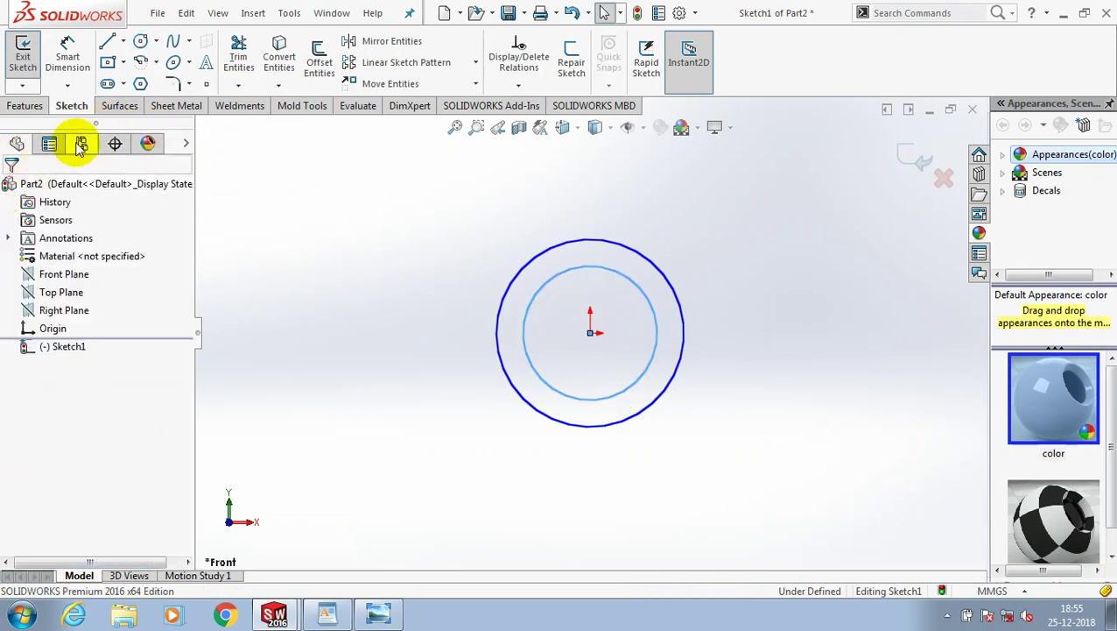
Step: Dimension the inner circle Ø22 and the outer circle Ø32, then exit the sketch
{"action": "left_click", "coordinate": [67, 52]}
{"action": "left_click", "coordinate": [536, 301]}
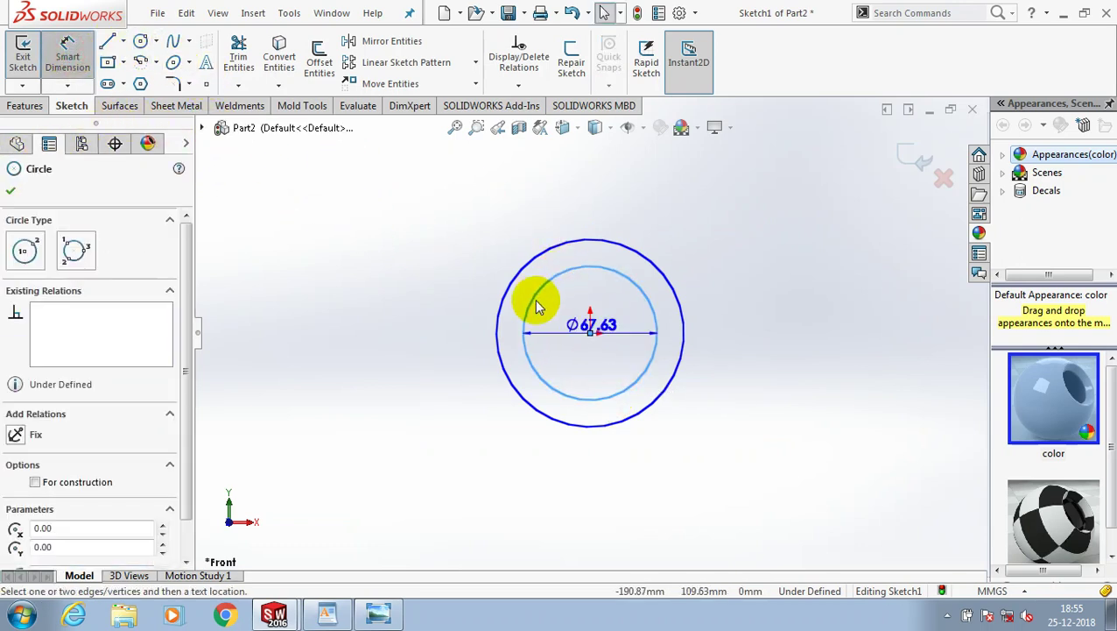
{"action": "left_click", "coordinate": [574, 354]}
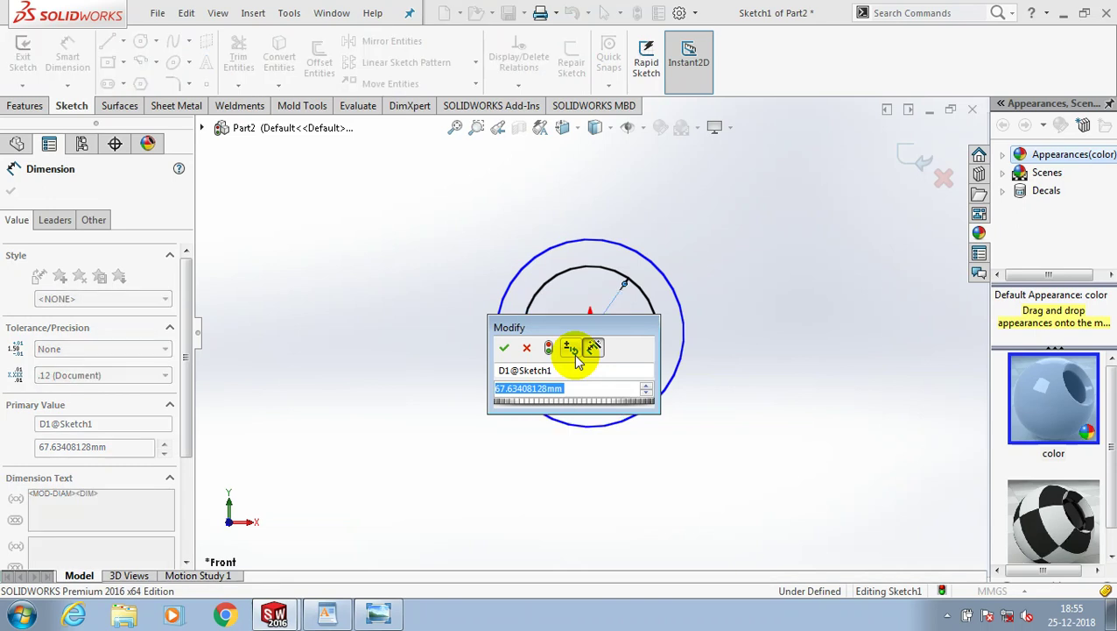
{"action": "type", "text": "22"}
{"action": "key", "text": "Return"}
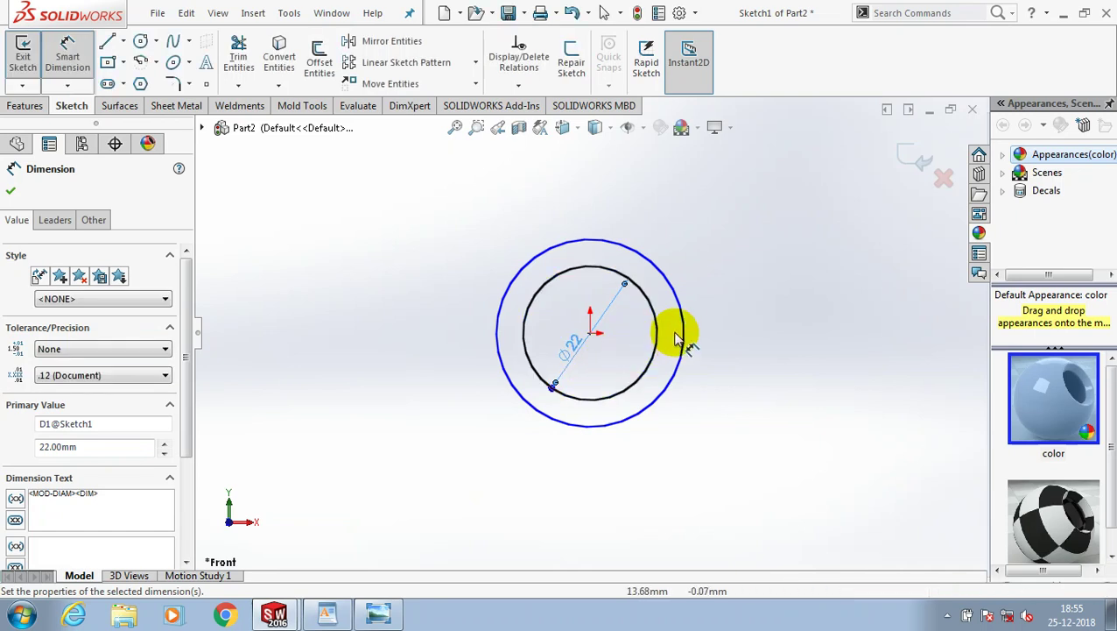
{"action": "left_click", "coordinate": [722, 365]}
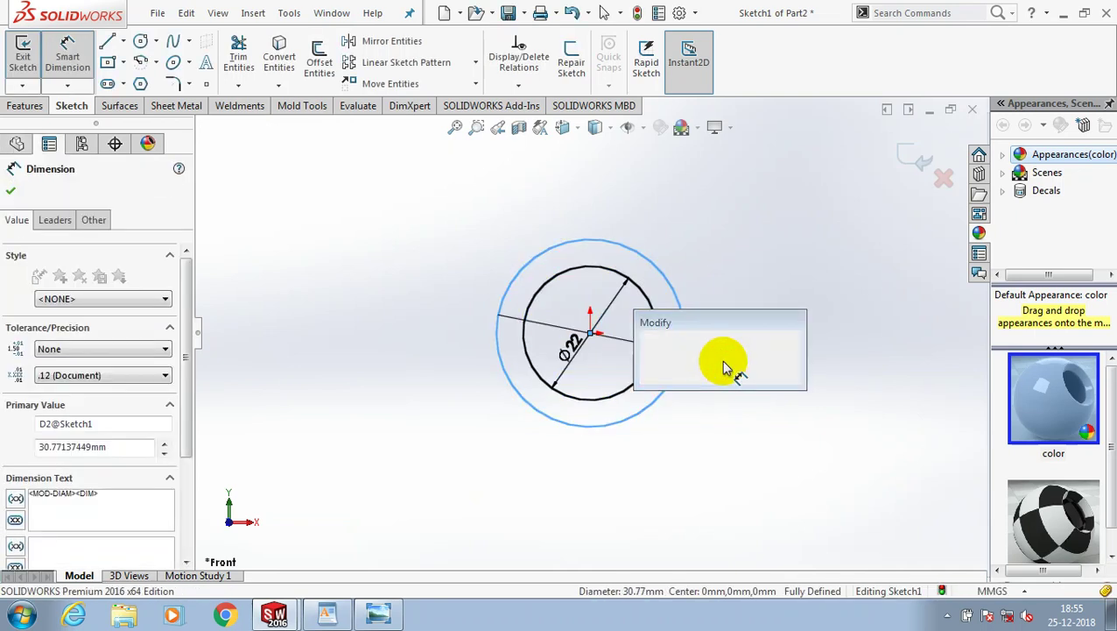
{"action": "type", "text": "32"}
{"action": "key", "text": "Return"}
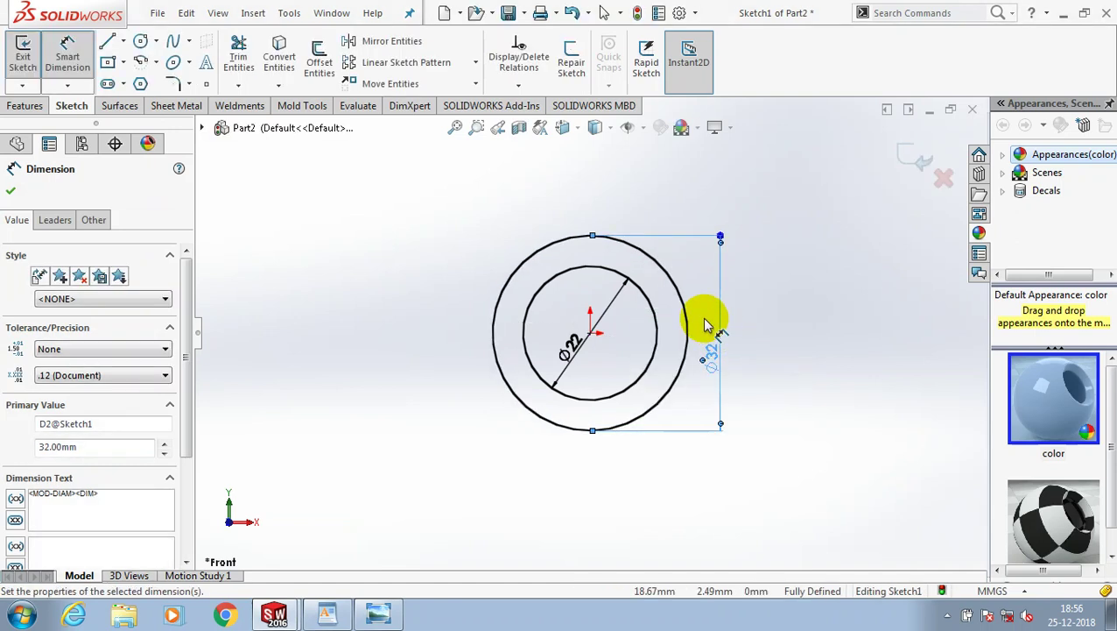
{"action": "left_click", "coordinate": [23, 55]}
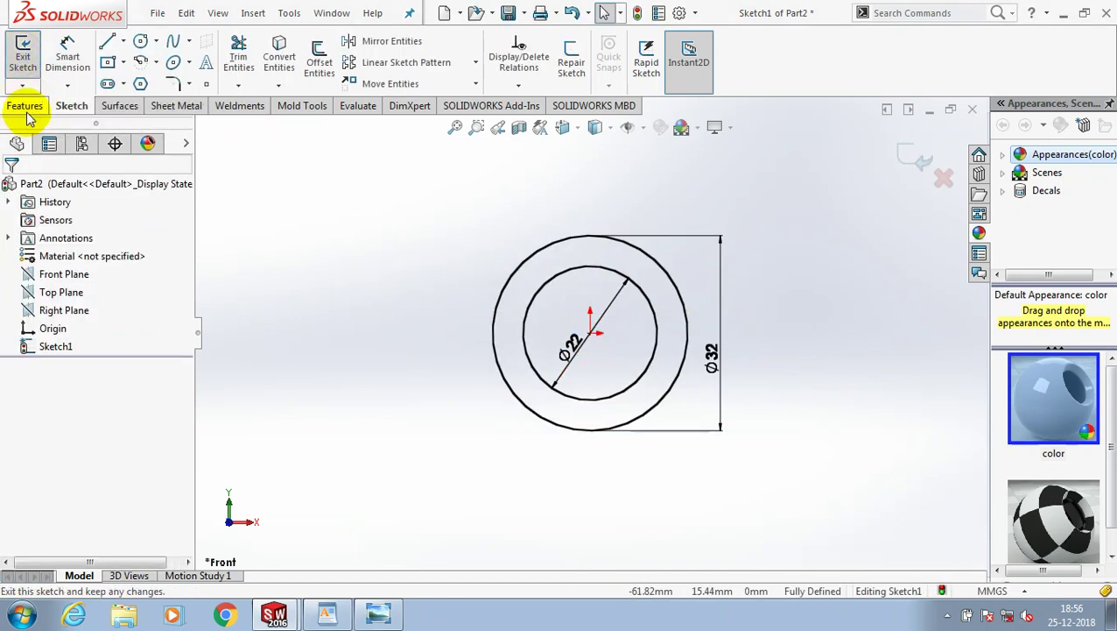
Step: Extrude the two-circle sketch 14 mm Blind to form the solid ring
{"action": "left_click", "coordinate": [25, 105]}
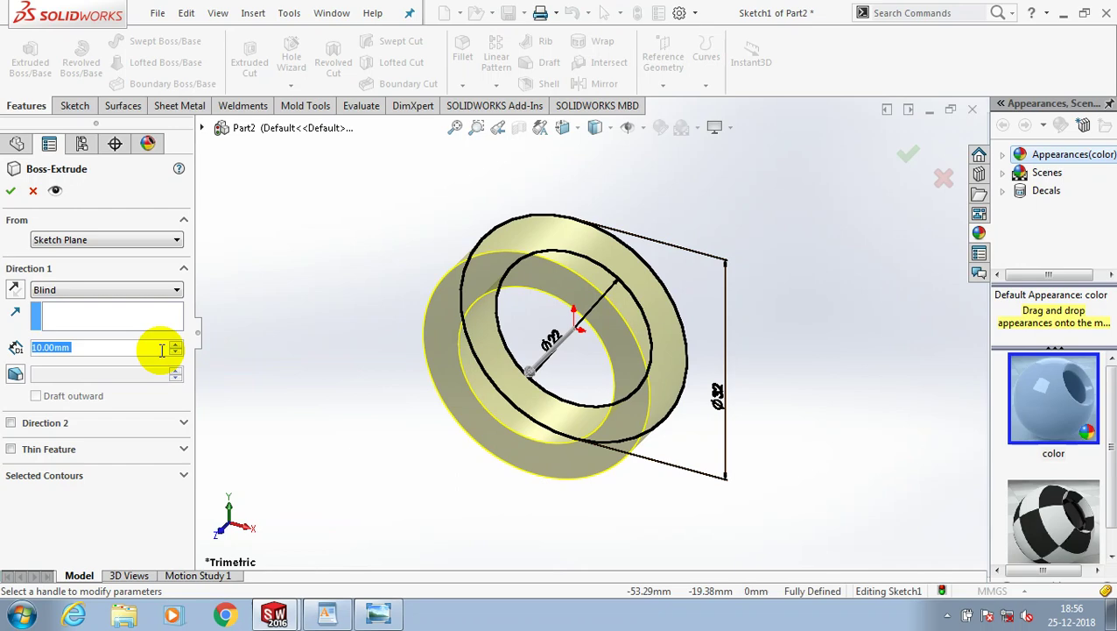
{"action": "type", "text": "14"}
{"action": "key", "text": "Return"}
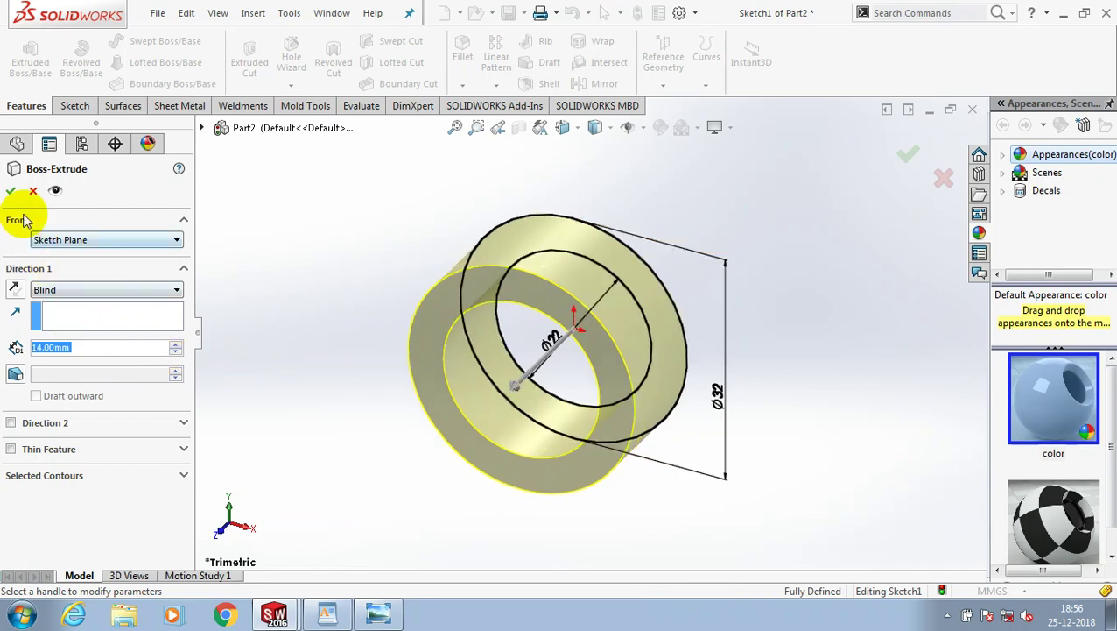
{"action": "left_click", "coordinate": [119, 313]}
{"action": "key", "text": "Return"}
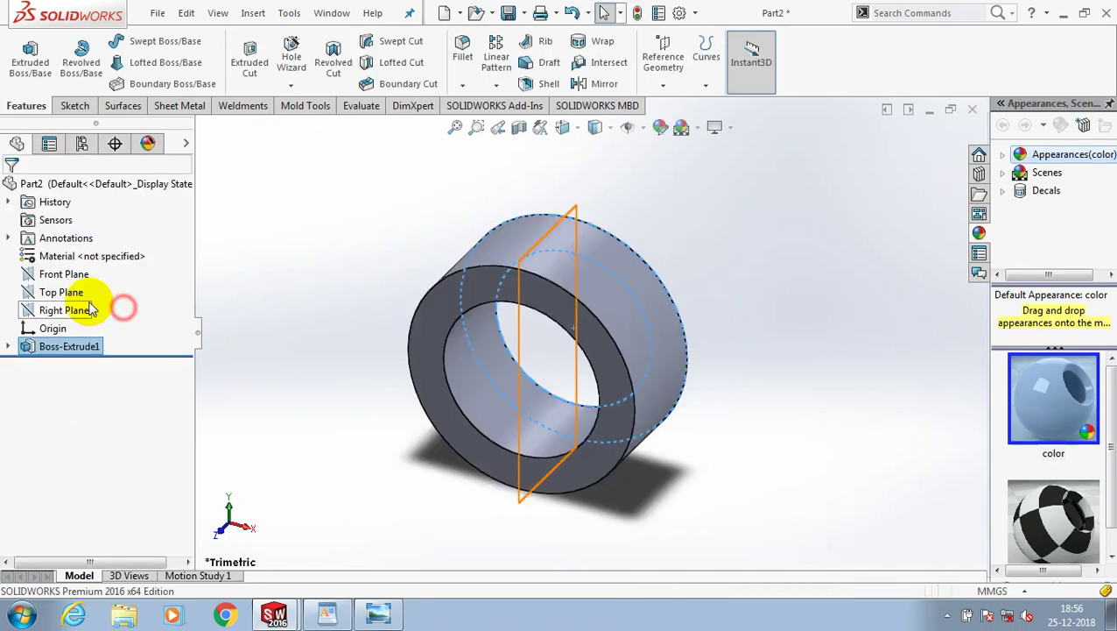
Step: Turn the view Normal To the Right Plane
{"action": "left_click", "coordinate": [80, 307]}
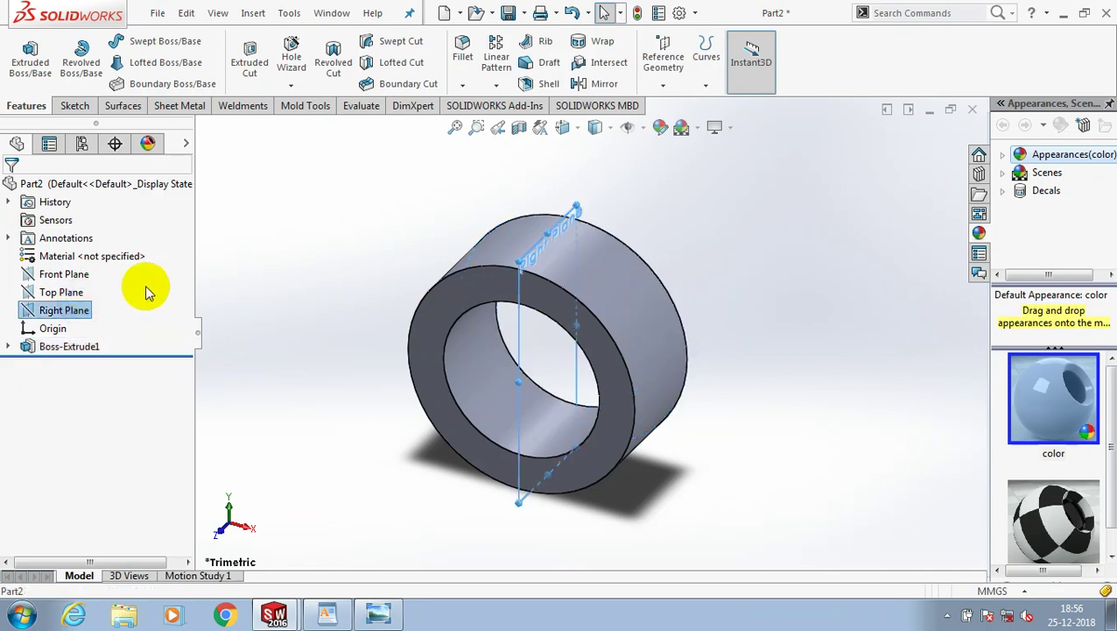
{"action": "right_click", "coordinate": [85, 306]}
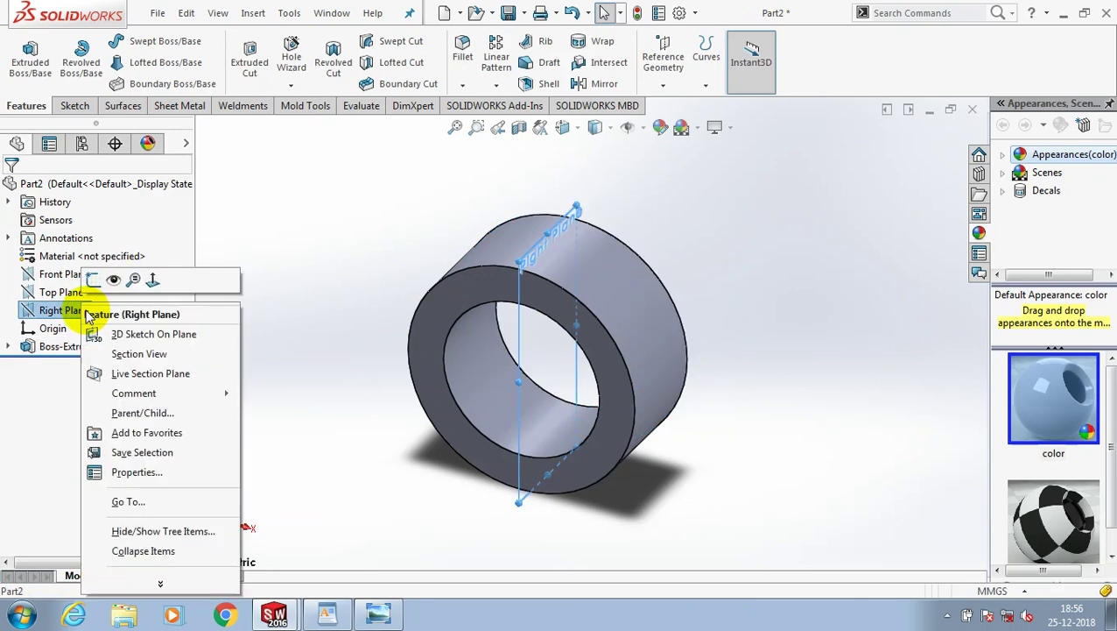
{"action": "left_click", "coordinate": [155, 282]}
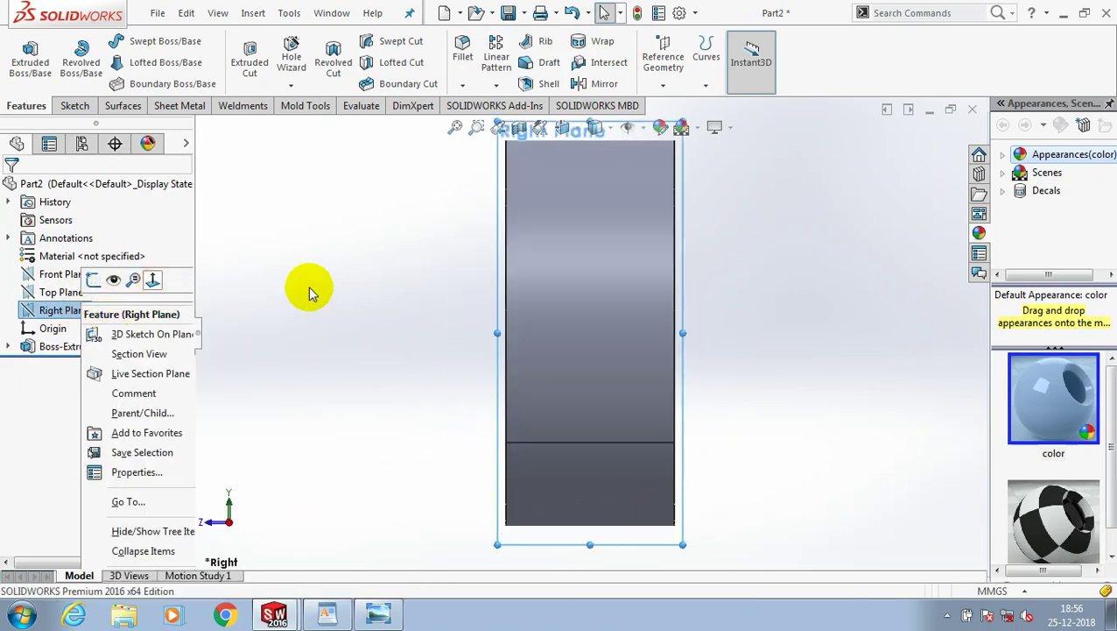
{"action": "left_click", "coordinate": [308, 286]}
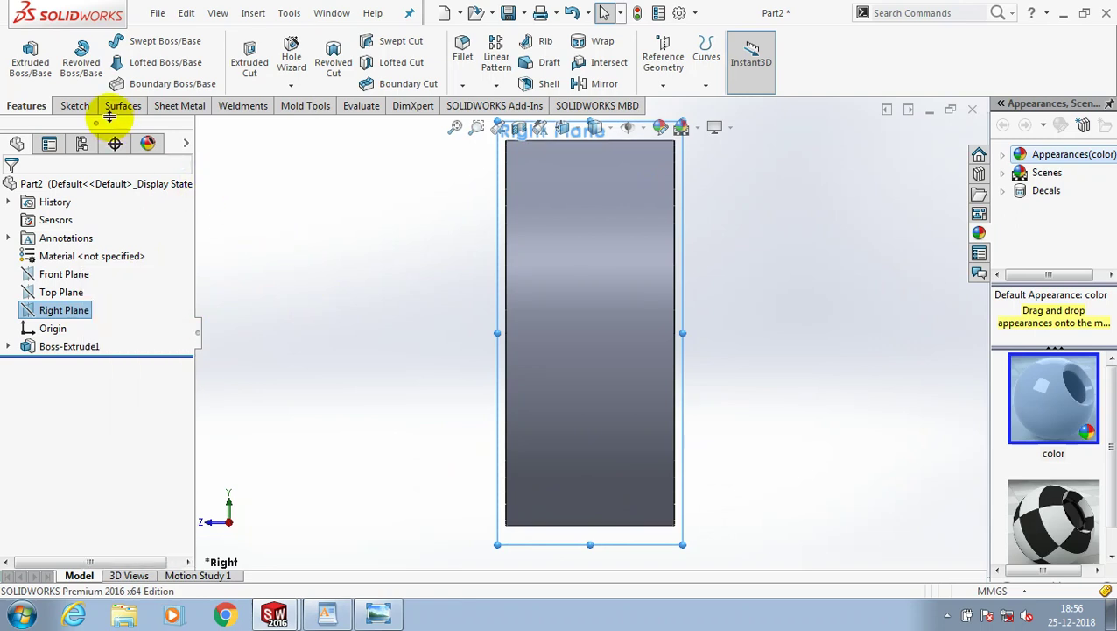
Step: Sketch a small circle on the Right Plane
{"action": "left_click", "coordinate": [140, 41]}
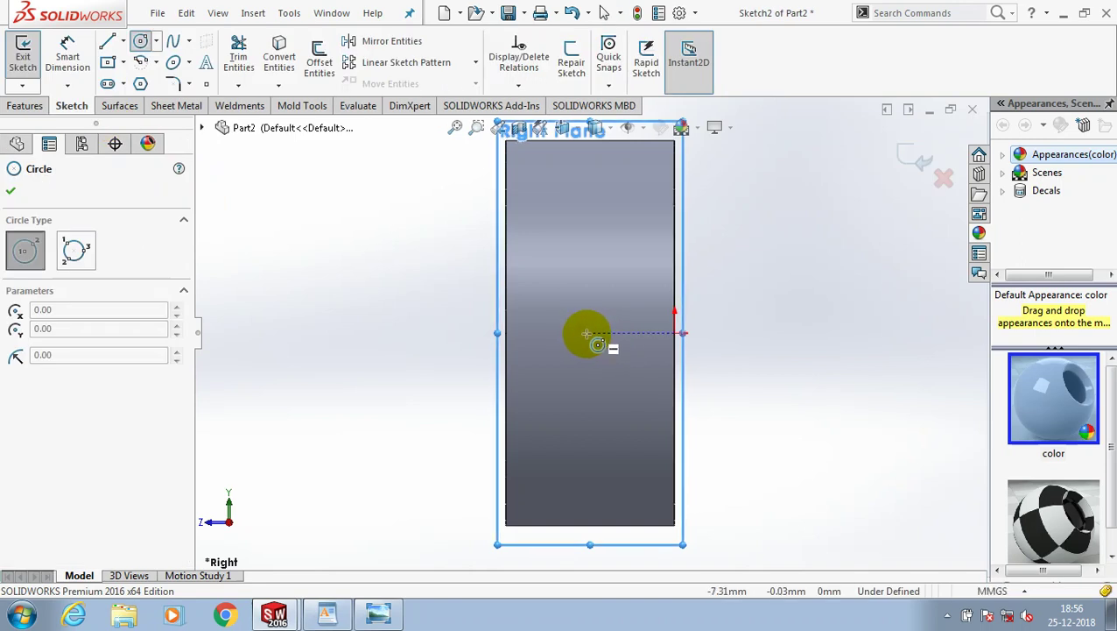
{"action": "left_click_drag", "start_coordinate": [587, 333], "coordinate": [604, 334]}
{"action": "left_click", "coordinate": [11, 190]}
{"action": "left_click", "coordinate": [68, 55]}
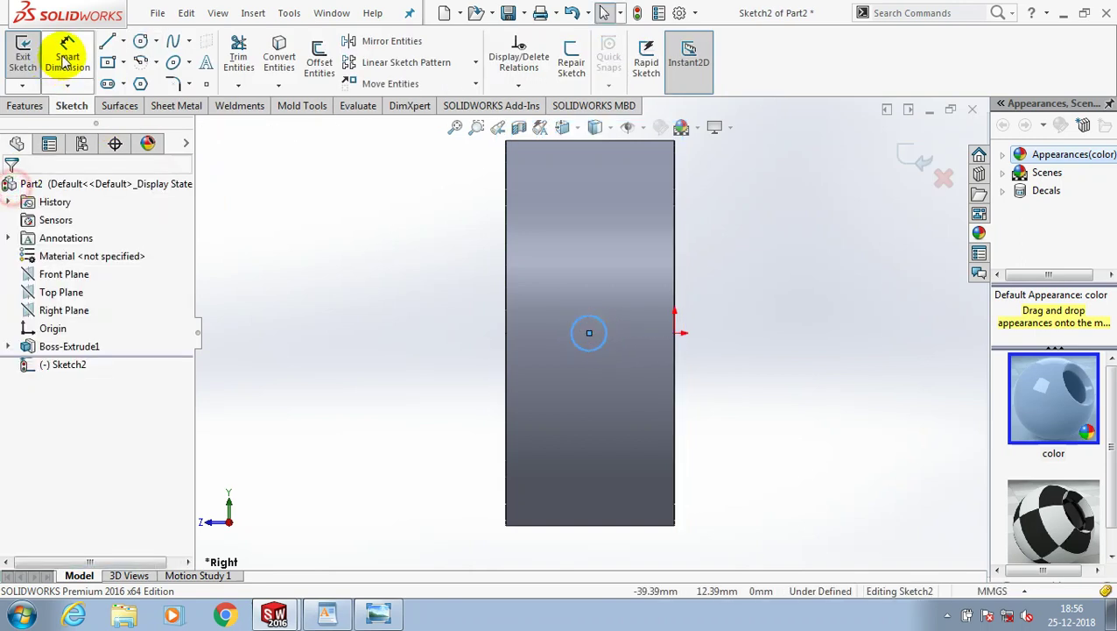
Step: Dimension the circle Ø5 and 7 mm from the origin, then exit the sketch
{"action": "left_click", "coordinate": [572, 333]}
{"action": "left_click", "coordinate": [358, 352]}
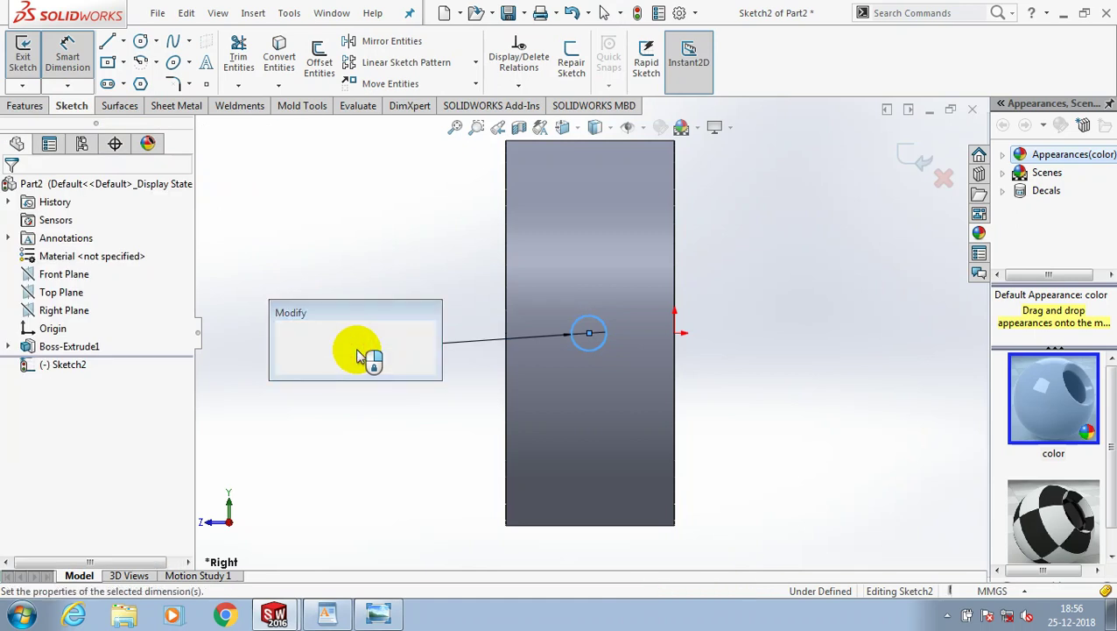
{"action": "type", "text": "5"}
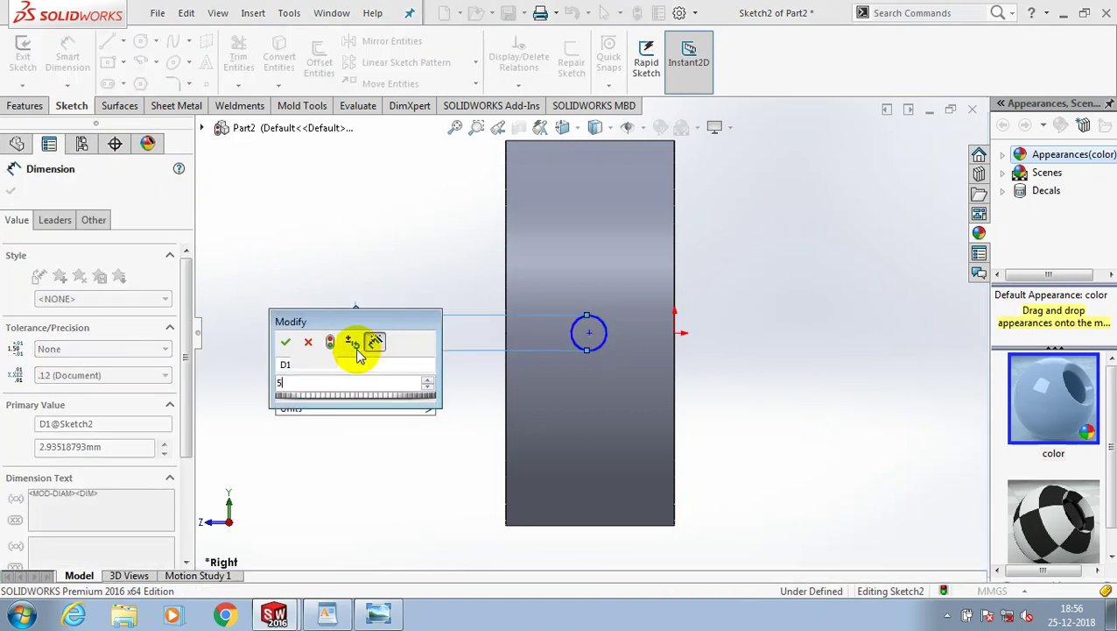
{"action": "key", "text": "Return"}
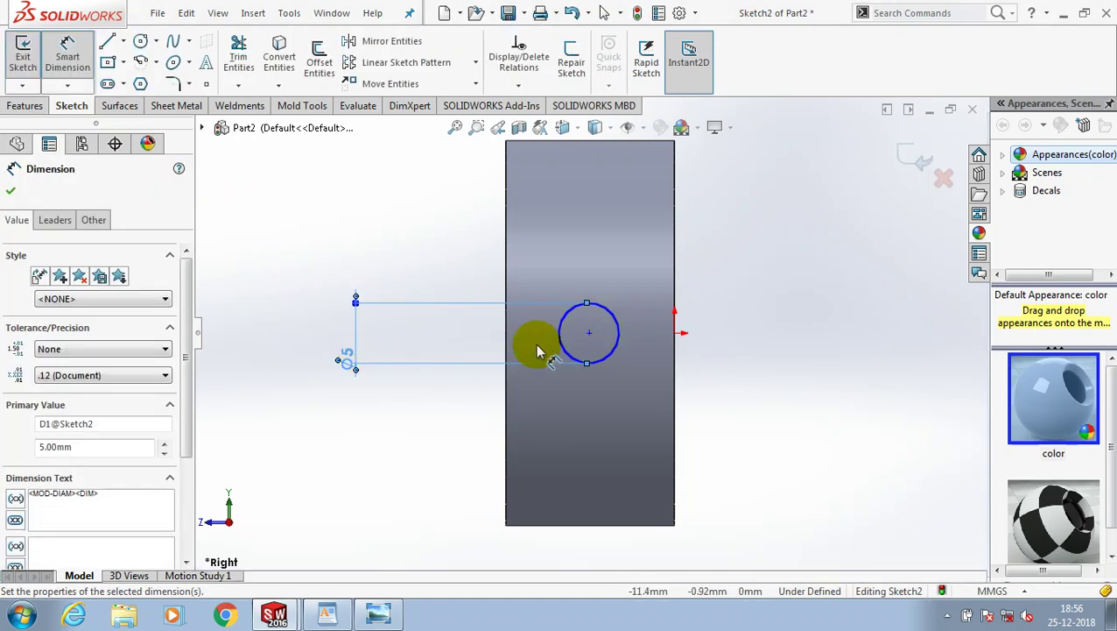
{"action": "left_click", "coordinate": [587, 333]}
{"action": "left_click", "coordinate": [674, 332]}
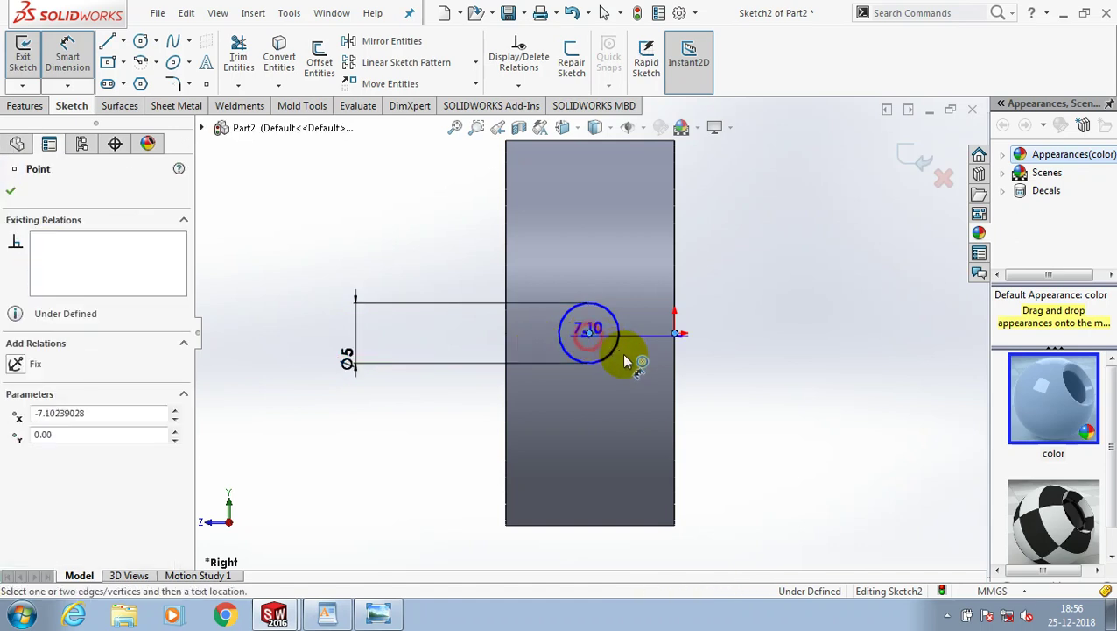
{"action": "left_click", "coordinate": [636, 415]}
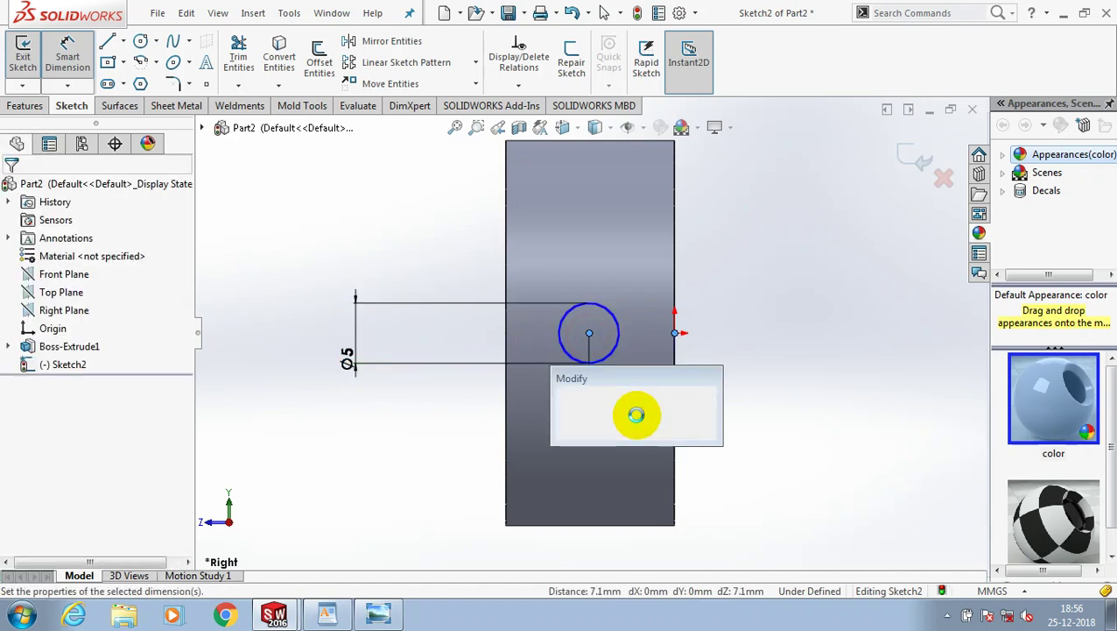
{"action": "key", "text": "Return"}
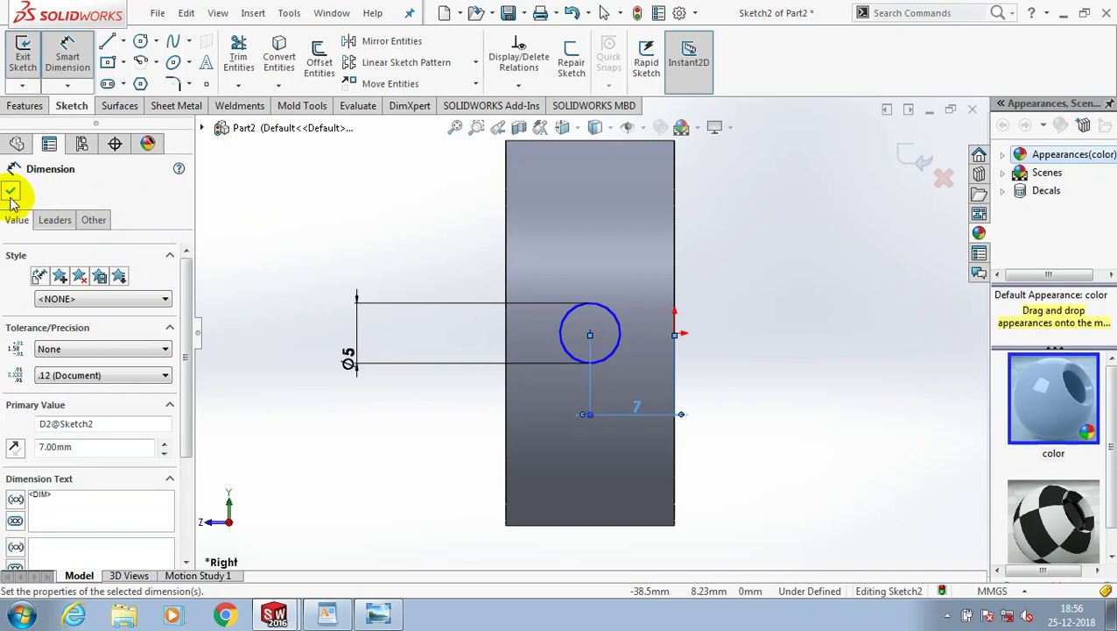
{"action": "left_click", "coordinate": [9, 192]}
{"action": "left_click", "coordinate": [23, 46]}
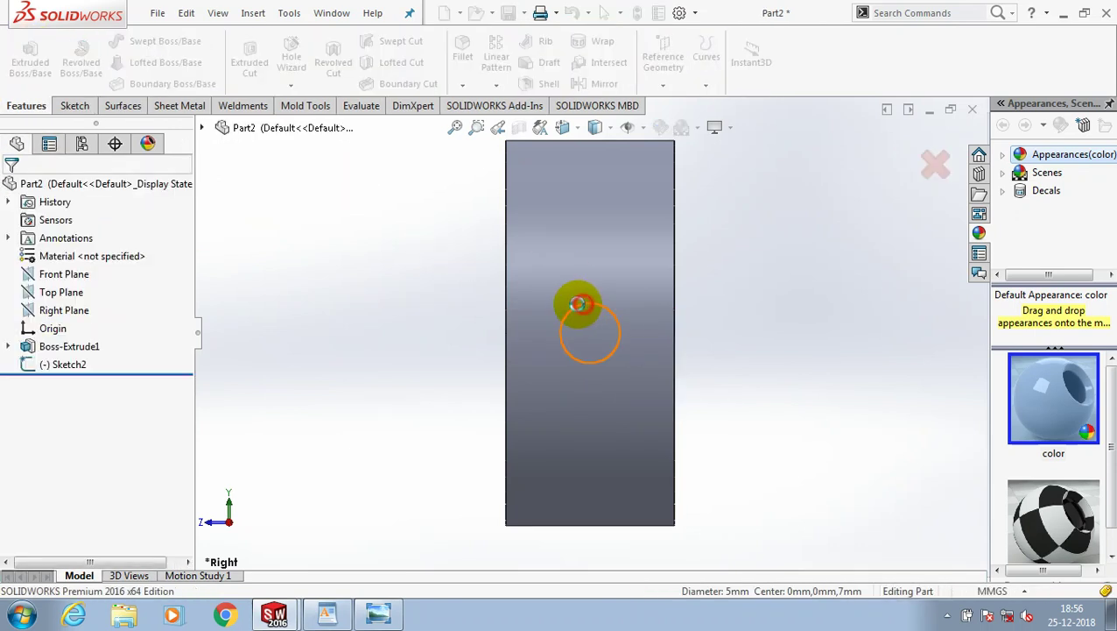
Step: Cut the Ø5 circle Through All in both directions across the ring
{"action": "middle_click_drag", "start_coordinate": [436, 361], "coordinate": [445, 384]}
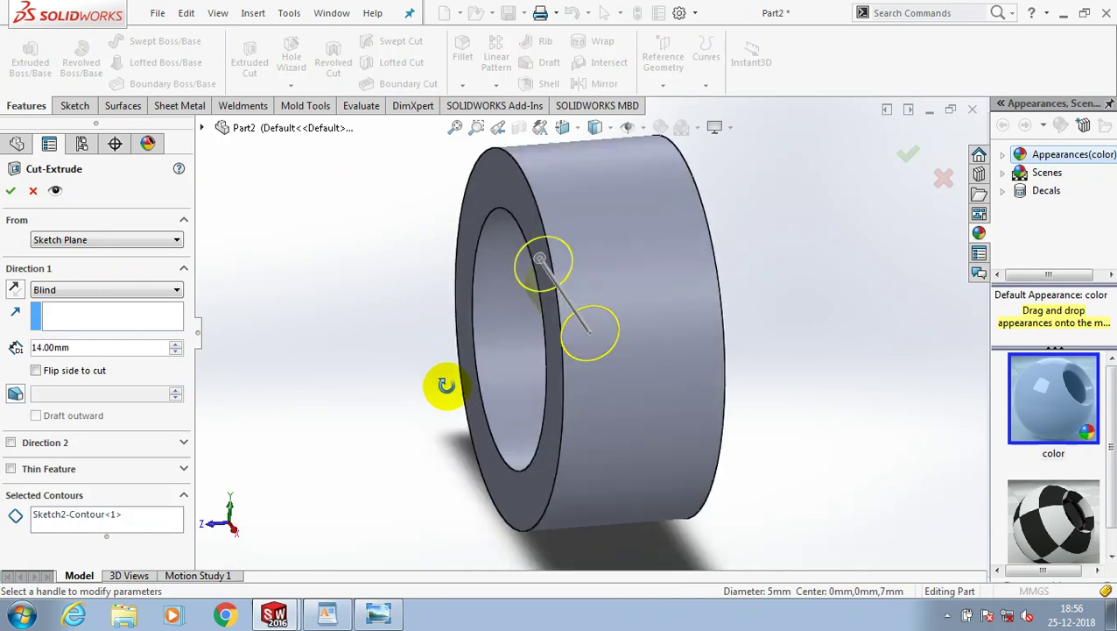
{"action": "left_click", "coordinate": [244, 356]}
{"action": "middle_click_drag", "start_coordinate": [324, 356], "coordinate": [305, 317]}
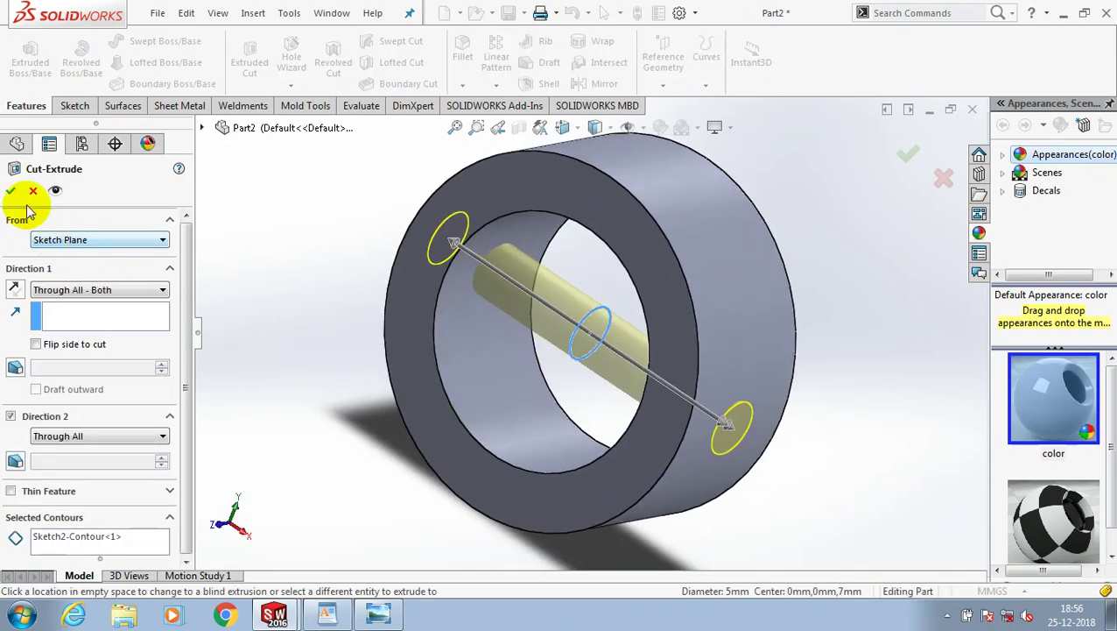
{"action": "left_click", "coordinate": [11, 190]}
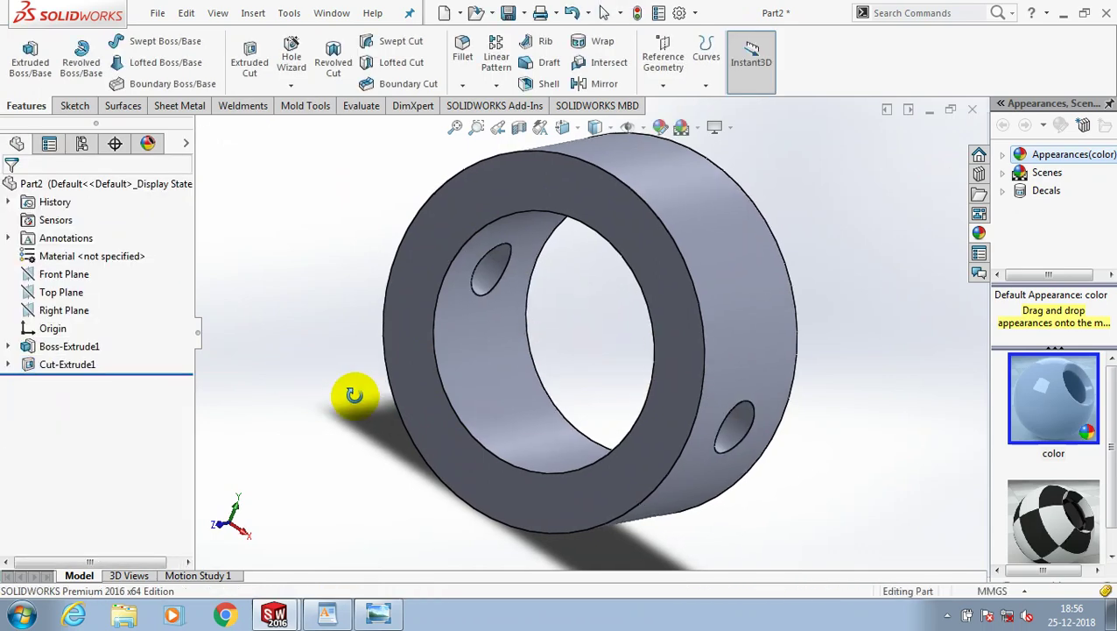
{"action": "middle_click_drag", "start_coordinate": [282, 392], "coordinate": [439, 352]}
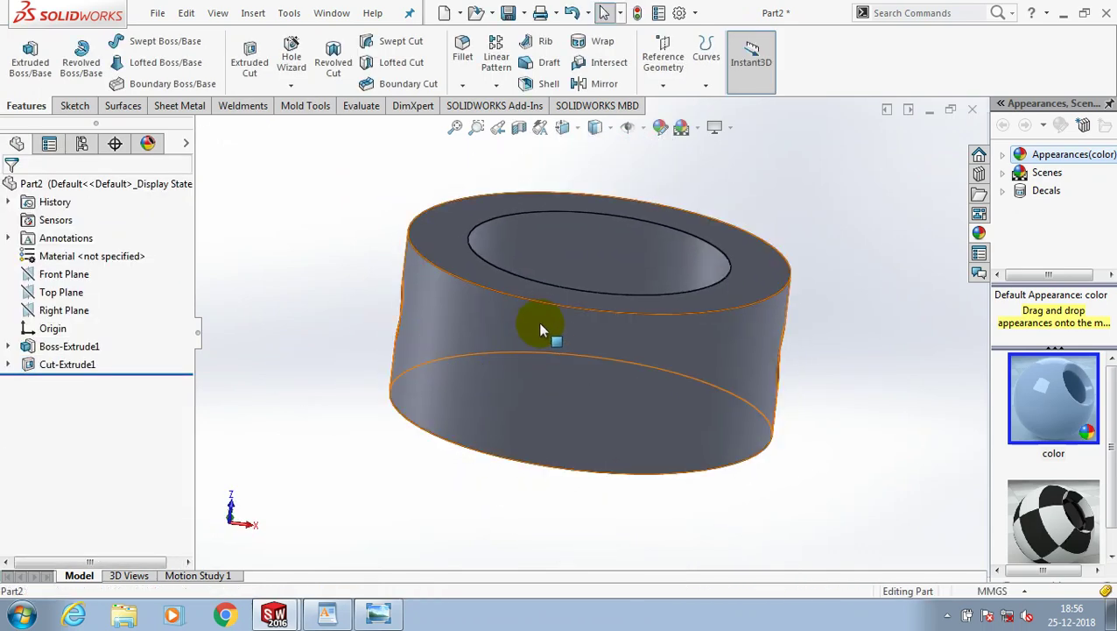
Step: Apply a maroon appearance to the entire washer part
{"action": "right_click", "coordinate": [553, 283]}
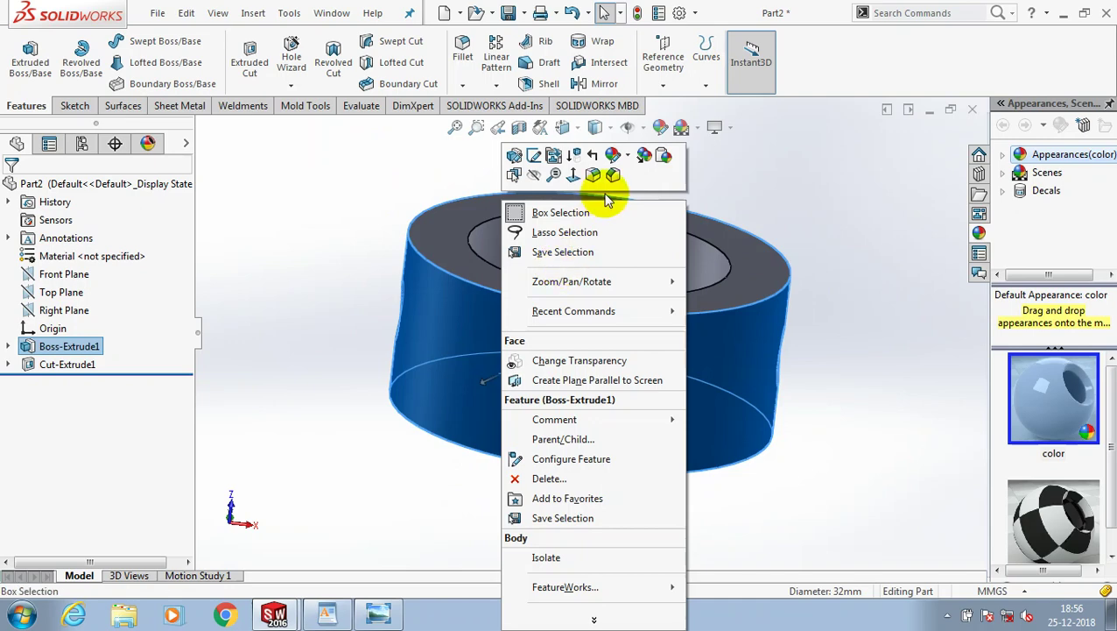
{"action": "left_click", "coordinate": [627, 156]}
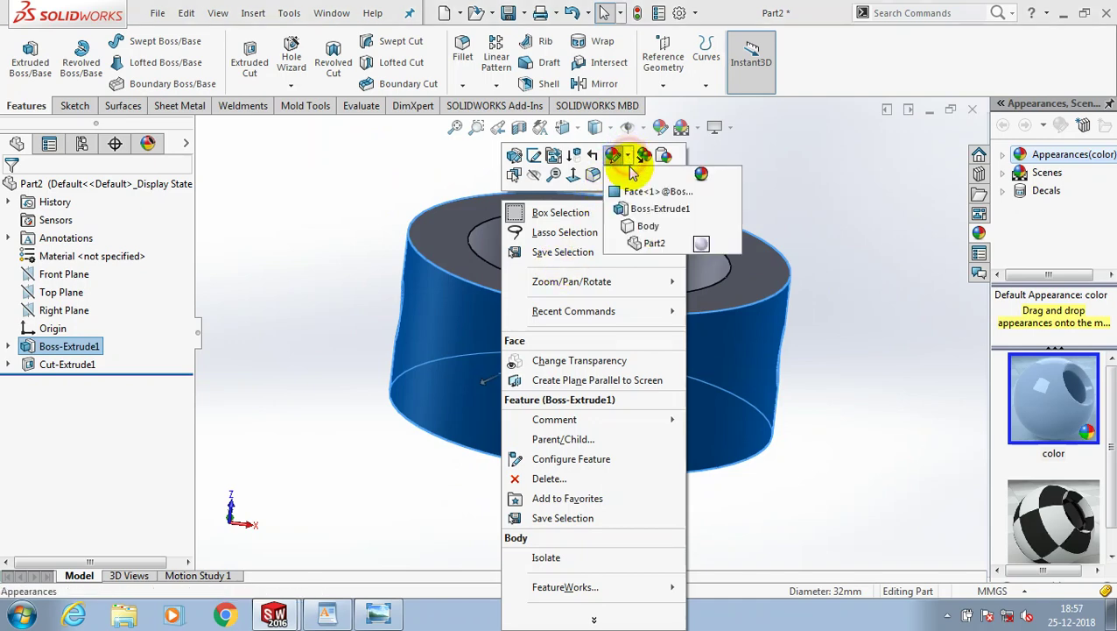
{"action": "left_click", "coordinate": [661, 209]}
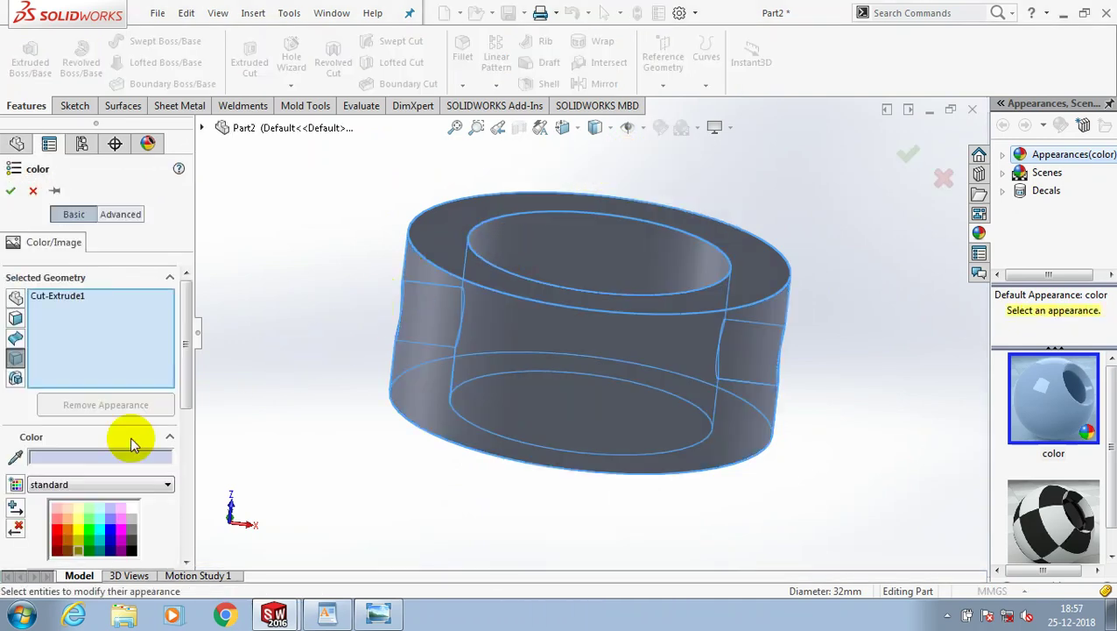
{"action": "left_click", "coordinate": [52, 536]}
{"action": "left_click", "coordinate": [10, 190]}
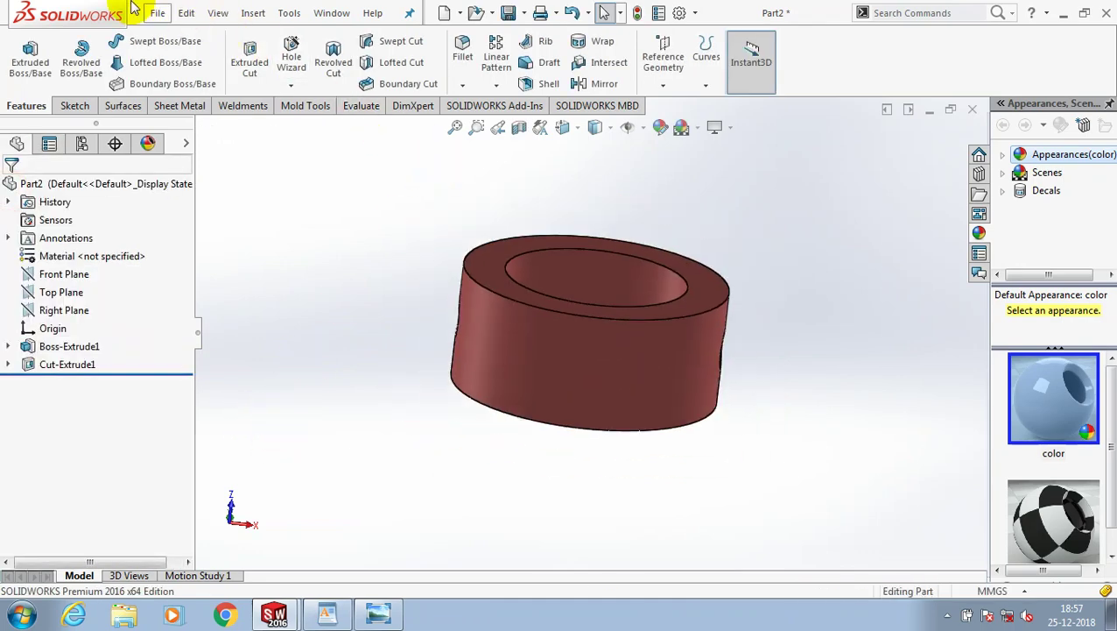
Step: Save the part as 'washer' in the STOP VALVE folder
{"action": "key", "text": "ctrl+s"}
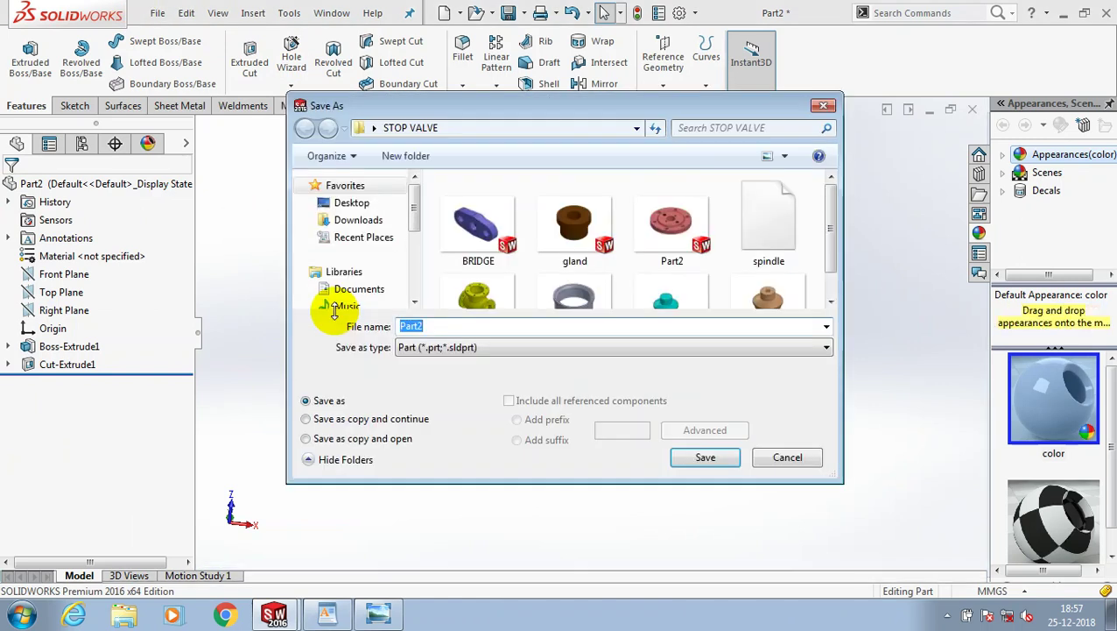
{"action": "type", "text": "wa"}
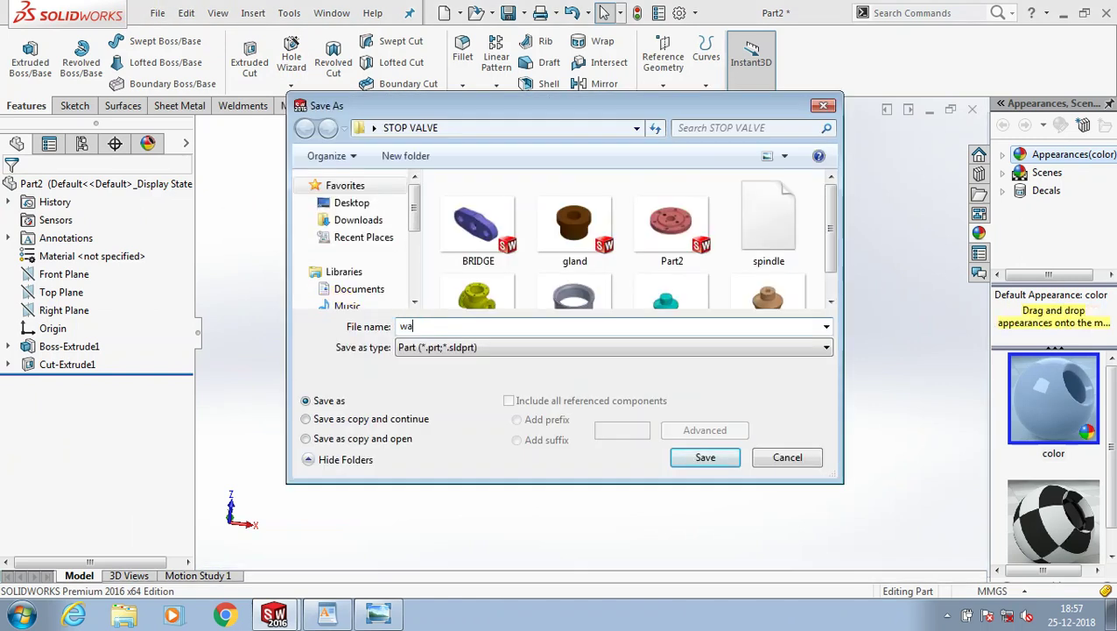
{"action": "type", "text": "sher"}
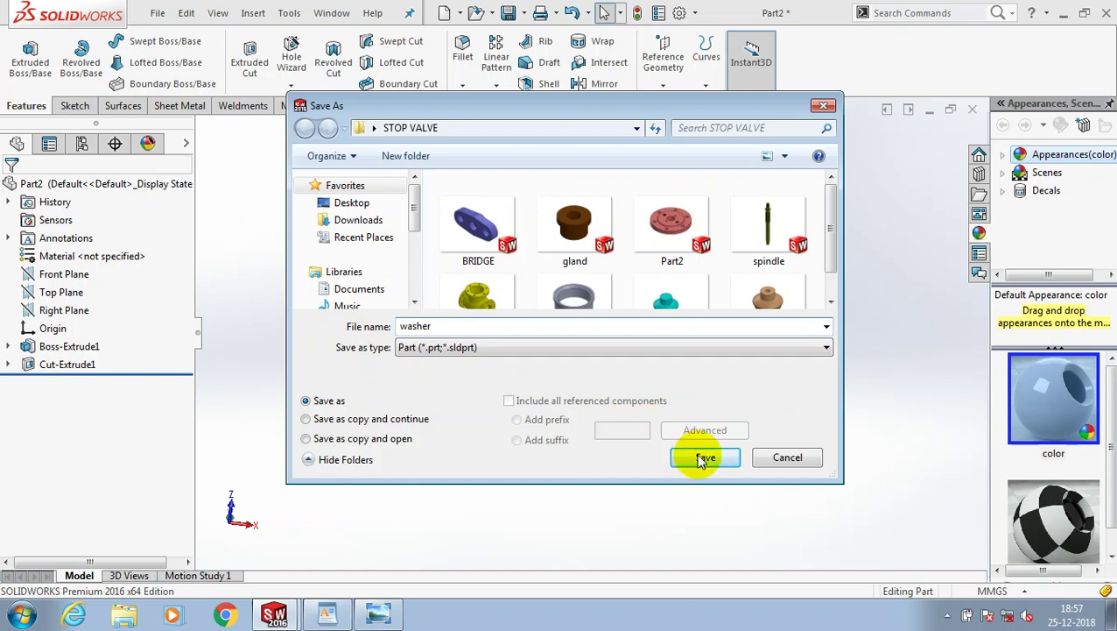
{"action": "left_click", "coordinate": [703, 455]}
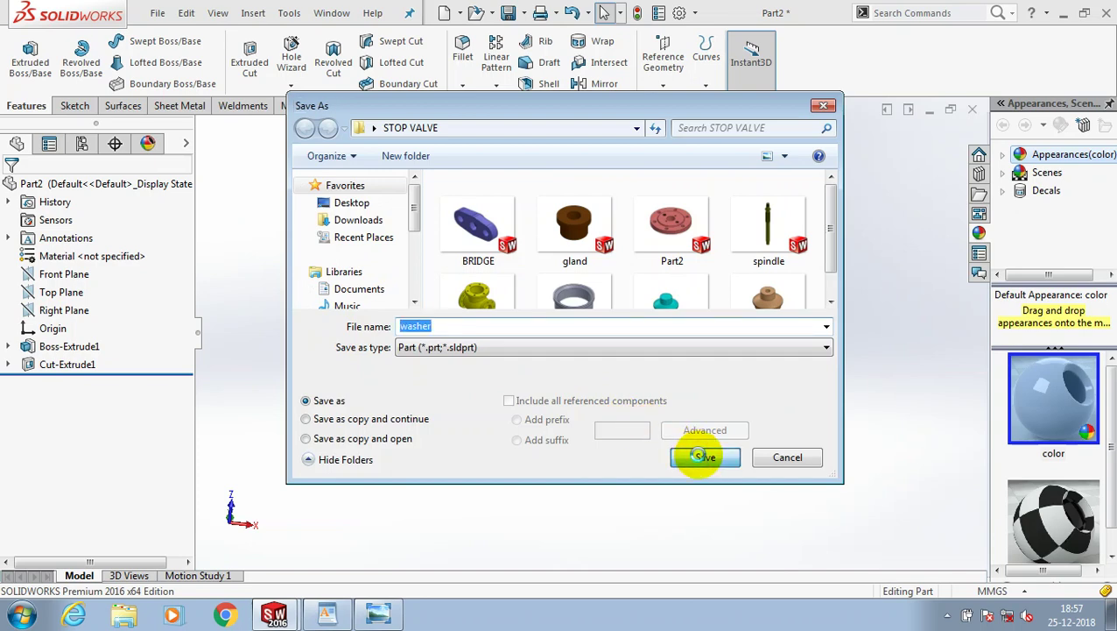